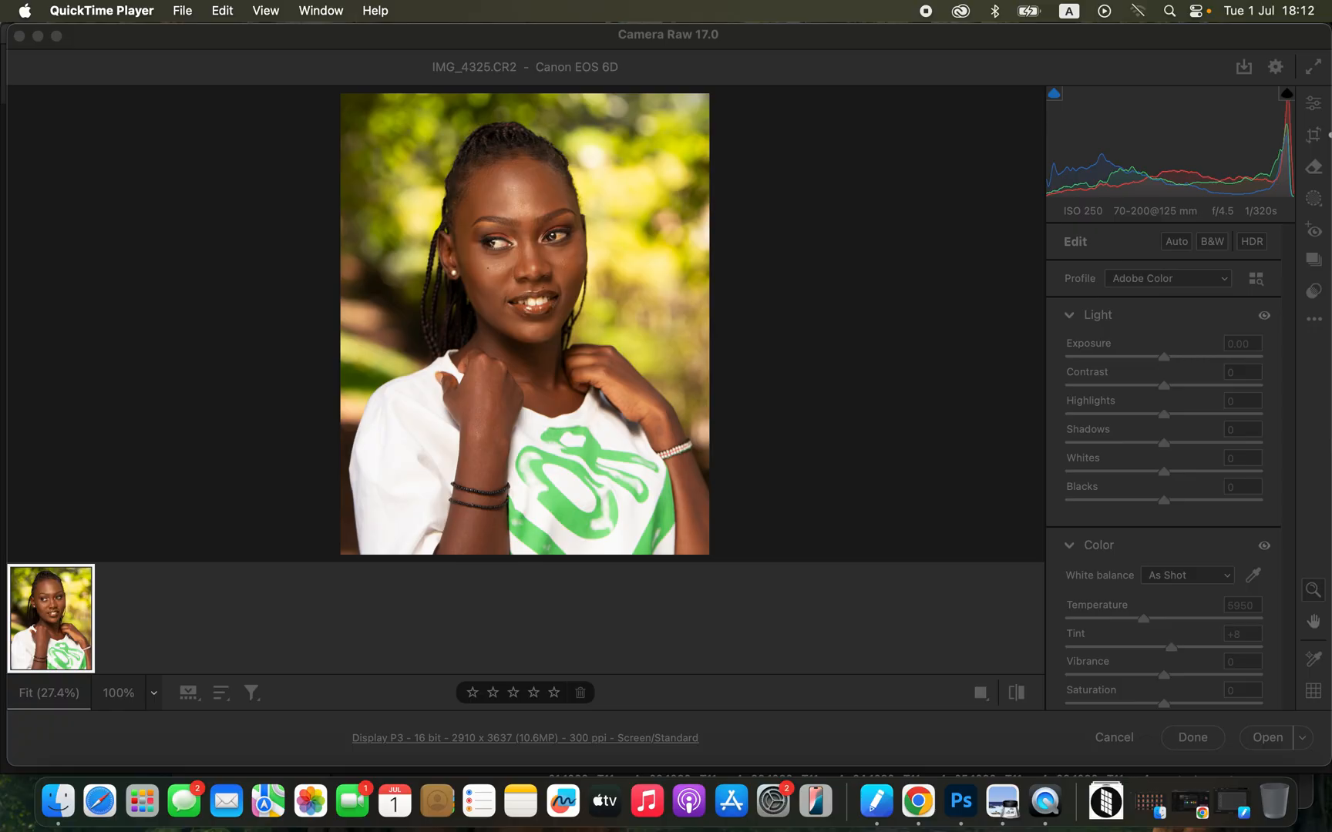
Set Contrast to +12, Highlights to -75, Shadows to +41, Whites to -56 and Blacks to -15, and compare the portrait before and after.
{"action": "left_click", "coordinate": [1295, 354]}
{"action": "left_click_drag", "start_coordinate": [1290, 410], "coordinate": [1290, 259]}
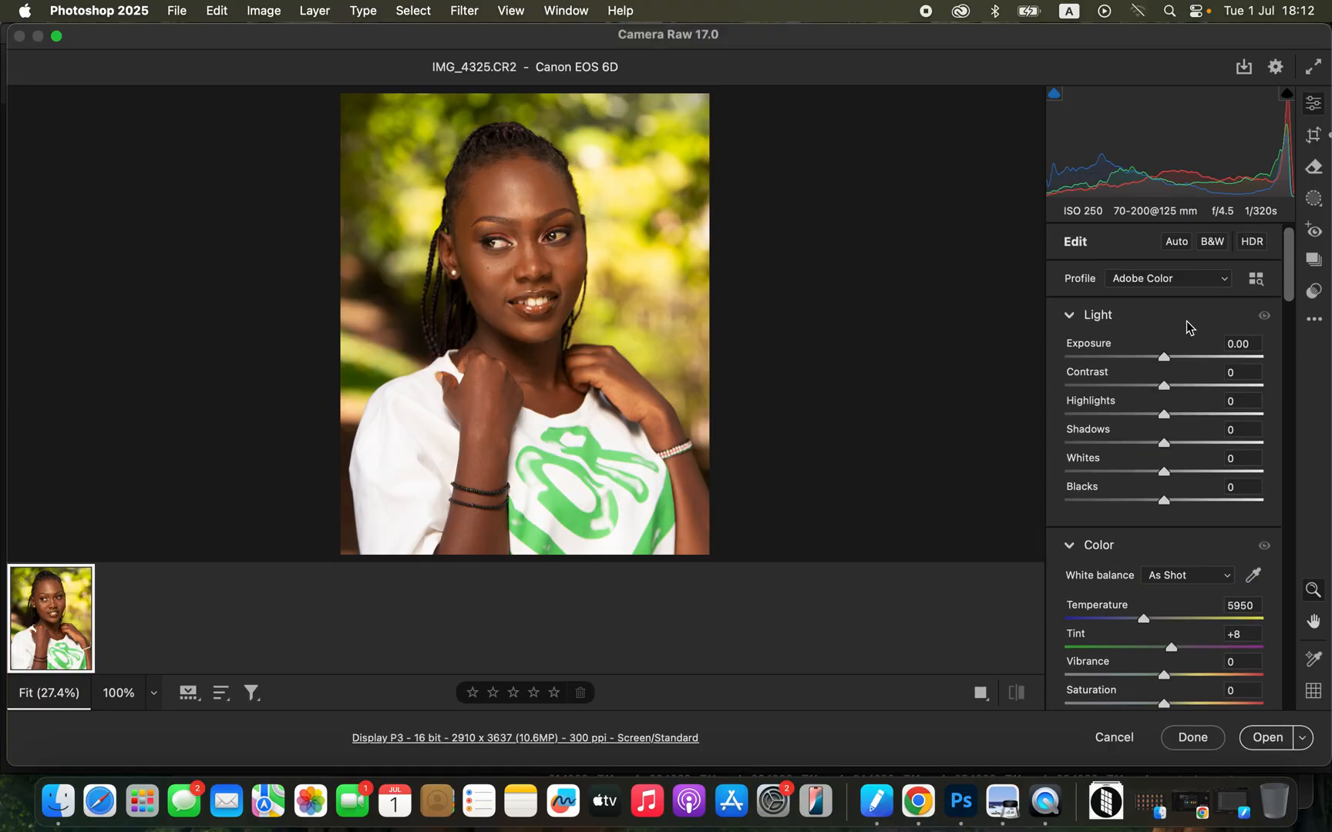
{"action": "left_click", "coordinate": [1105, 415]}
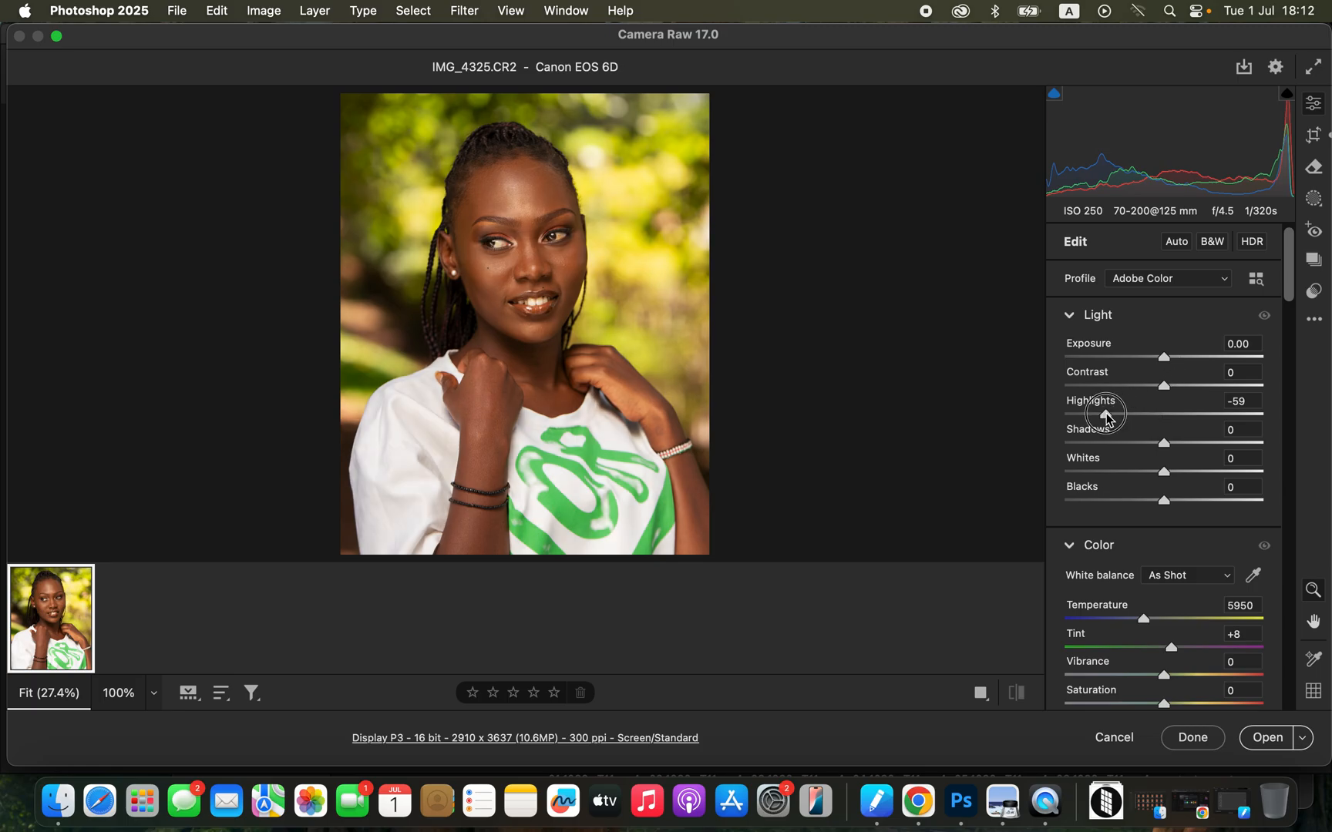
{"action": "left_click", "coordinate": [1116, 472]}
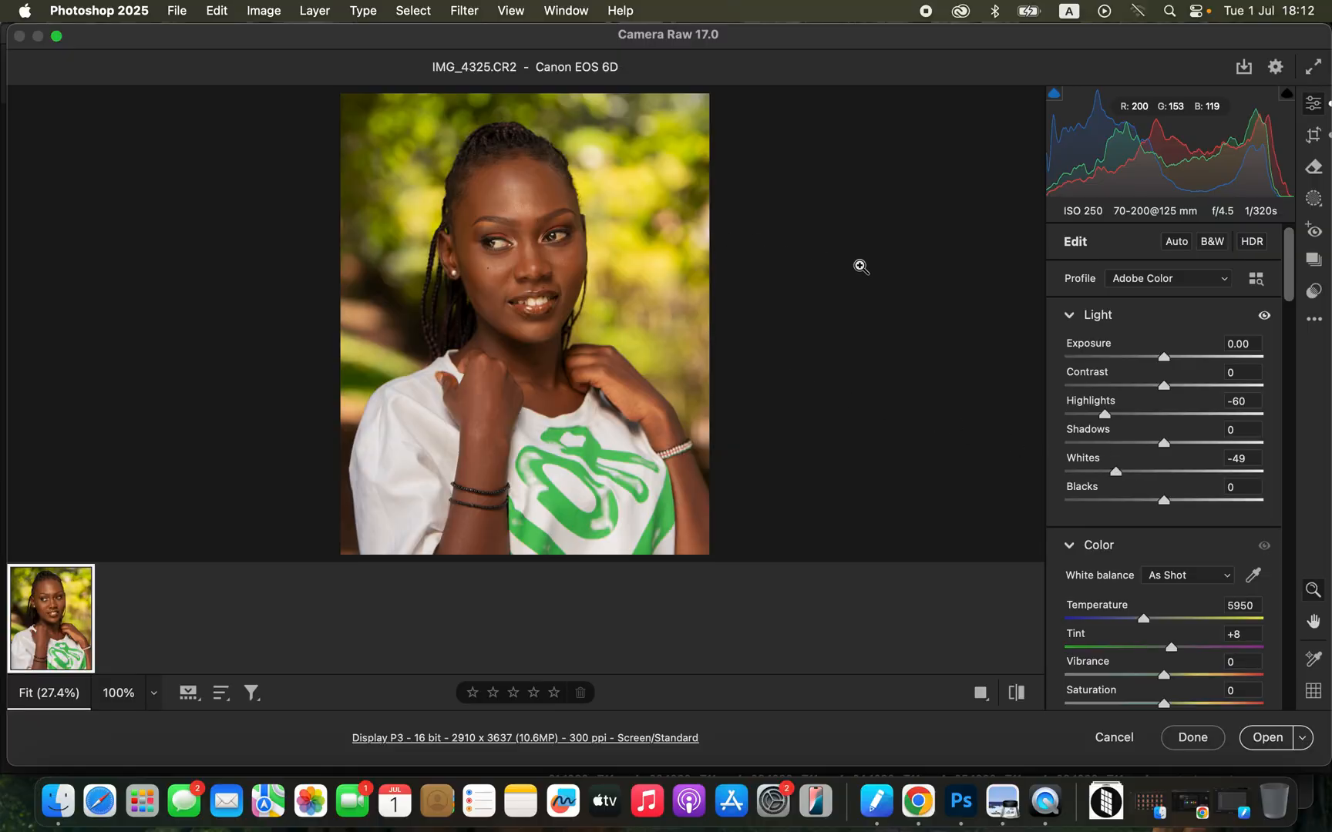
{"action": "left_click", "coordinate": [1152, 501]}
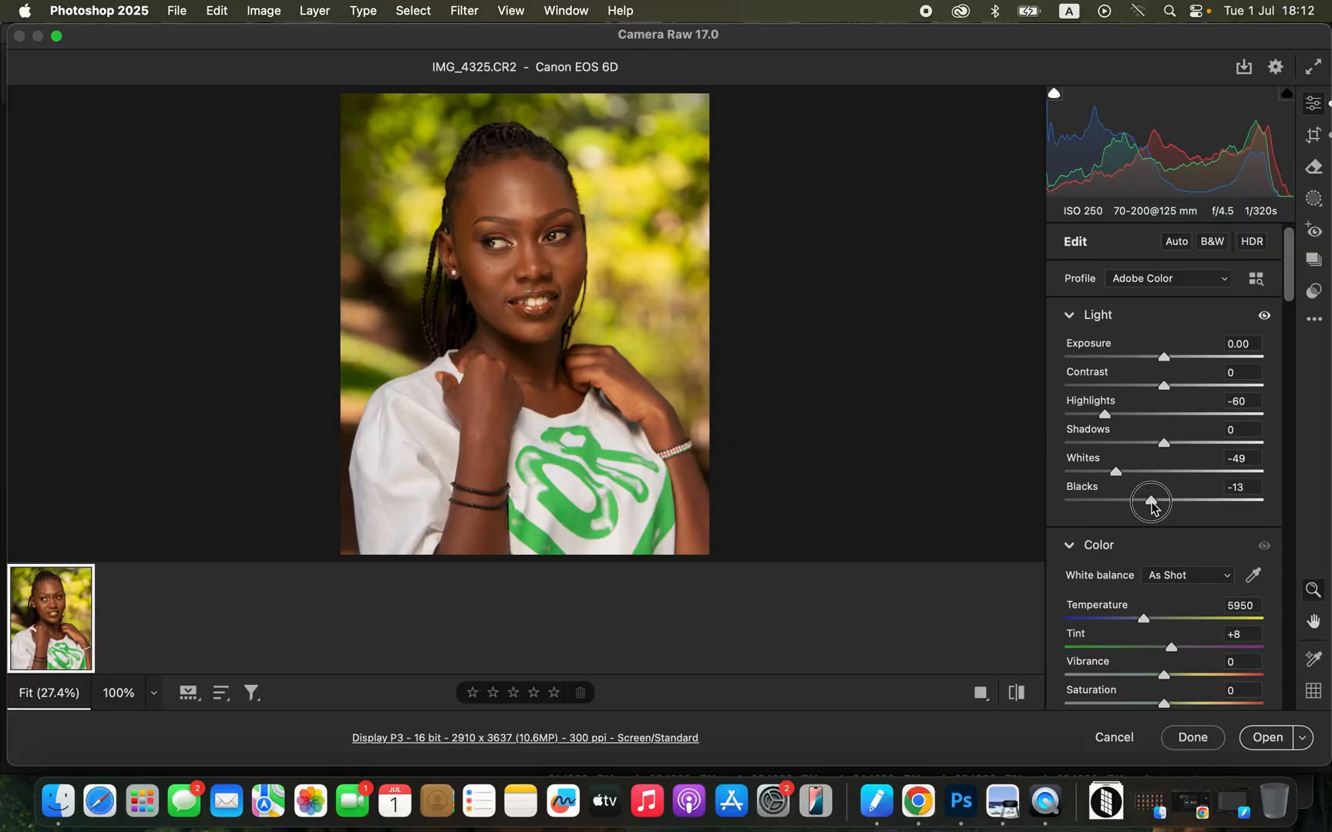
{"action": "left_click_drag", "start_coordinate": [1190, 441], "coordinate": [1203, 441]}
{"action": "left_click_drag", "start_coordinate": [1164, 386], "coordinate": [1177, 390]}
{"action": "left_click_drag", "start_coordinate": [1106, 416], "coordinate": [1090, 414]}
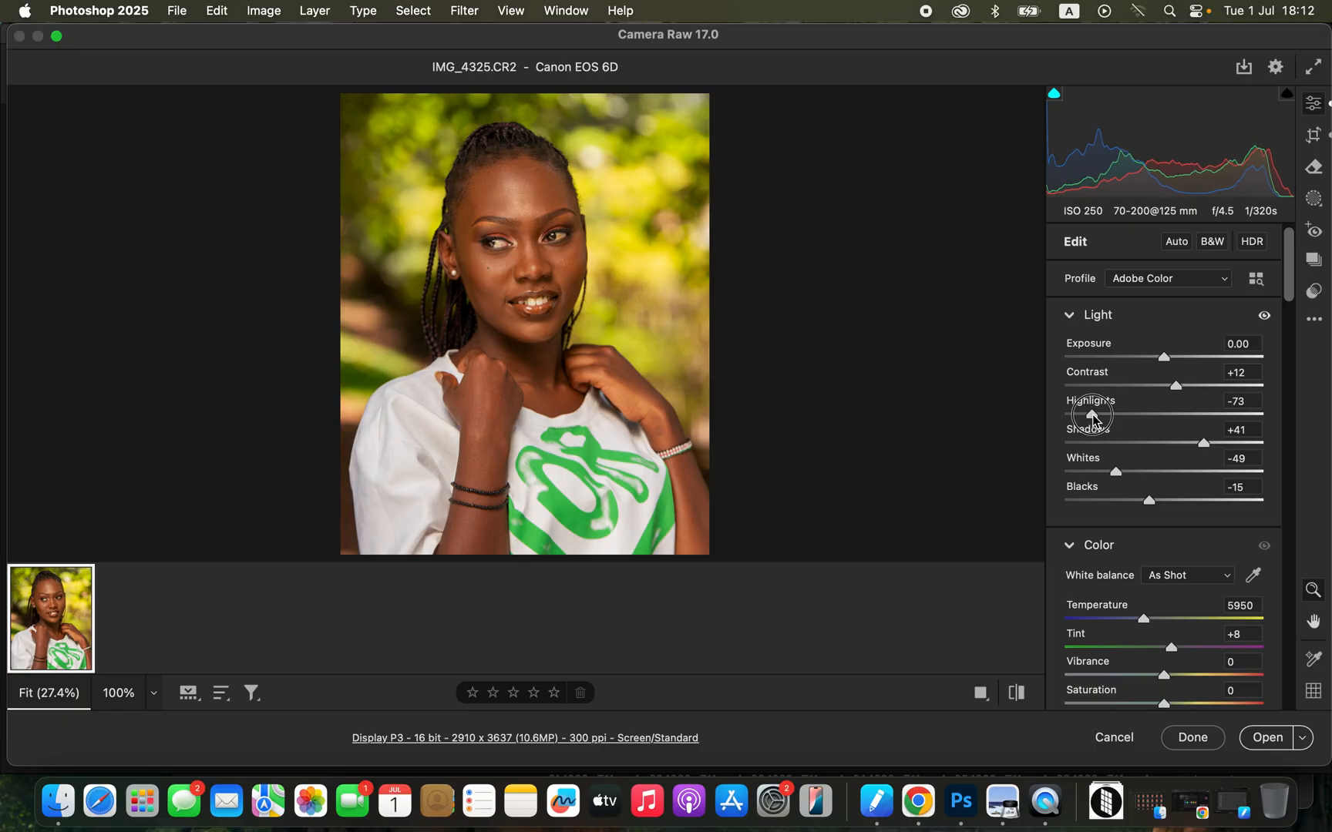
{"action": "left_click_drag", "start_coordinate": [1114, 471], "coordinate": [1107, 476]}
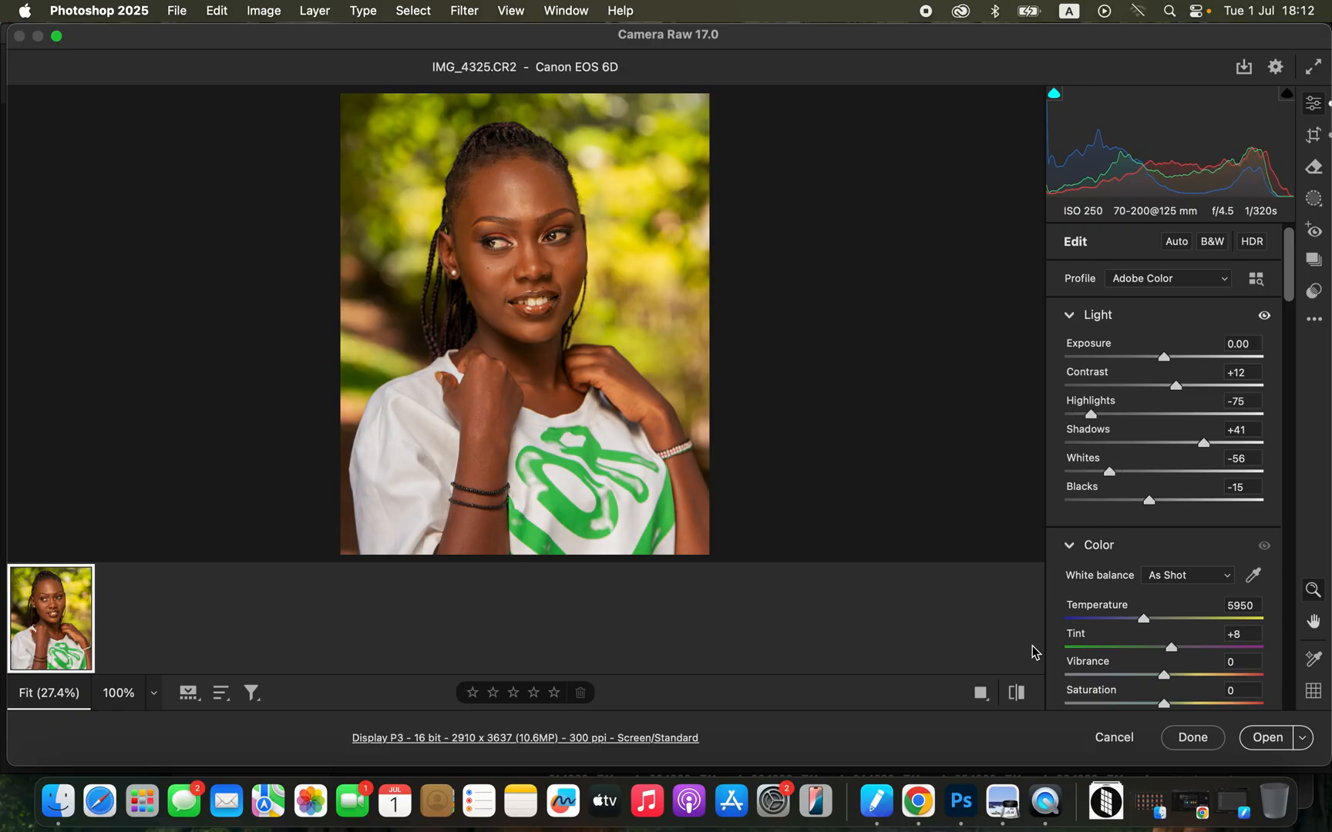
{"action": "left_click", "coordinate": [1016, 693]}
{"action": "left_click", "coordinate": [1016, 693]}
Shift the colour mixer's hue to +86 for Yellows and +55 for Greens to turn the background foliage greener.
{"action": "left_click_drag", "start_coordinate": [1295, 297], "coordinate": [1303, 488]}
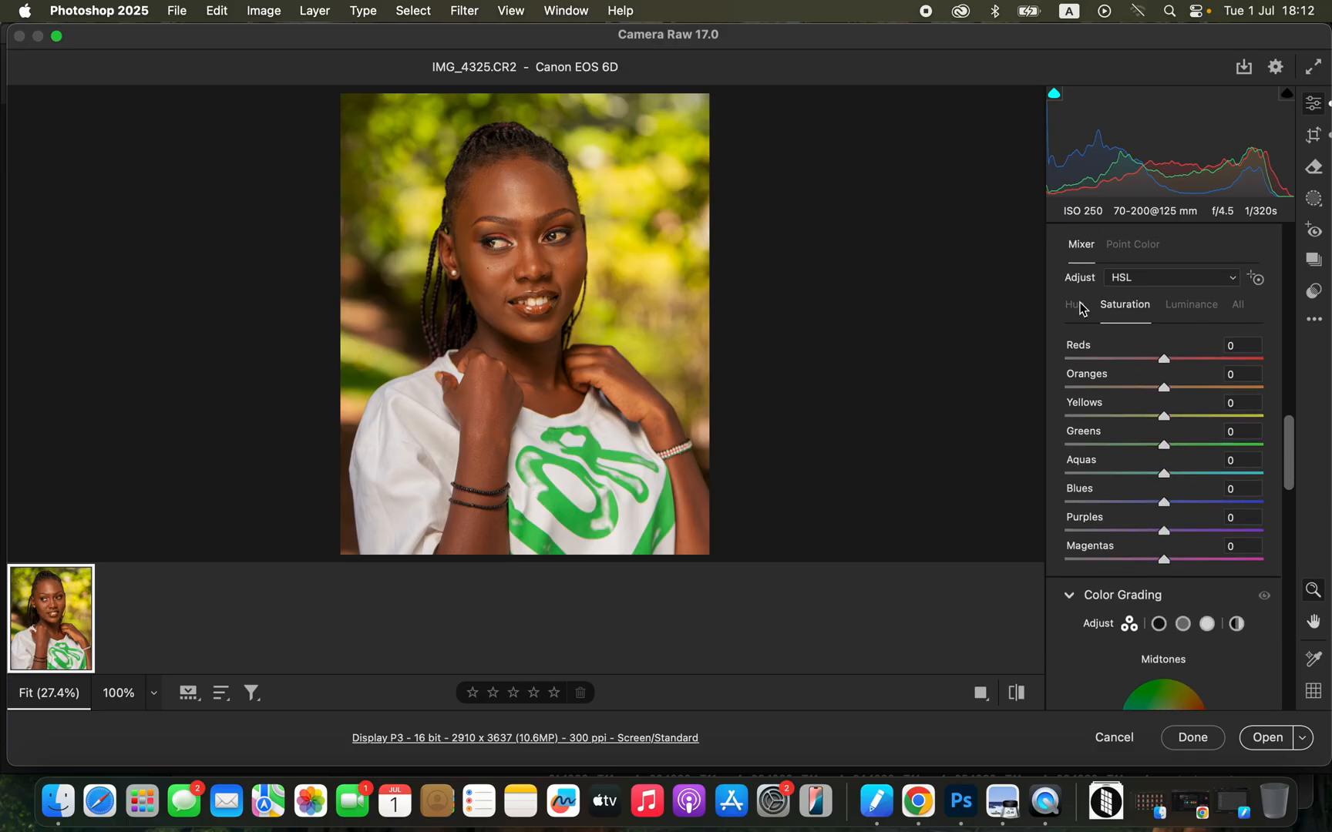
{"action": "left_click", "coordinate": [1195, 309]}
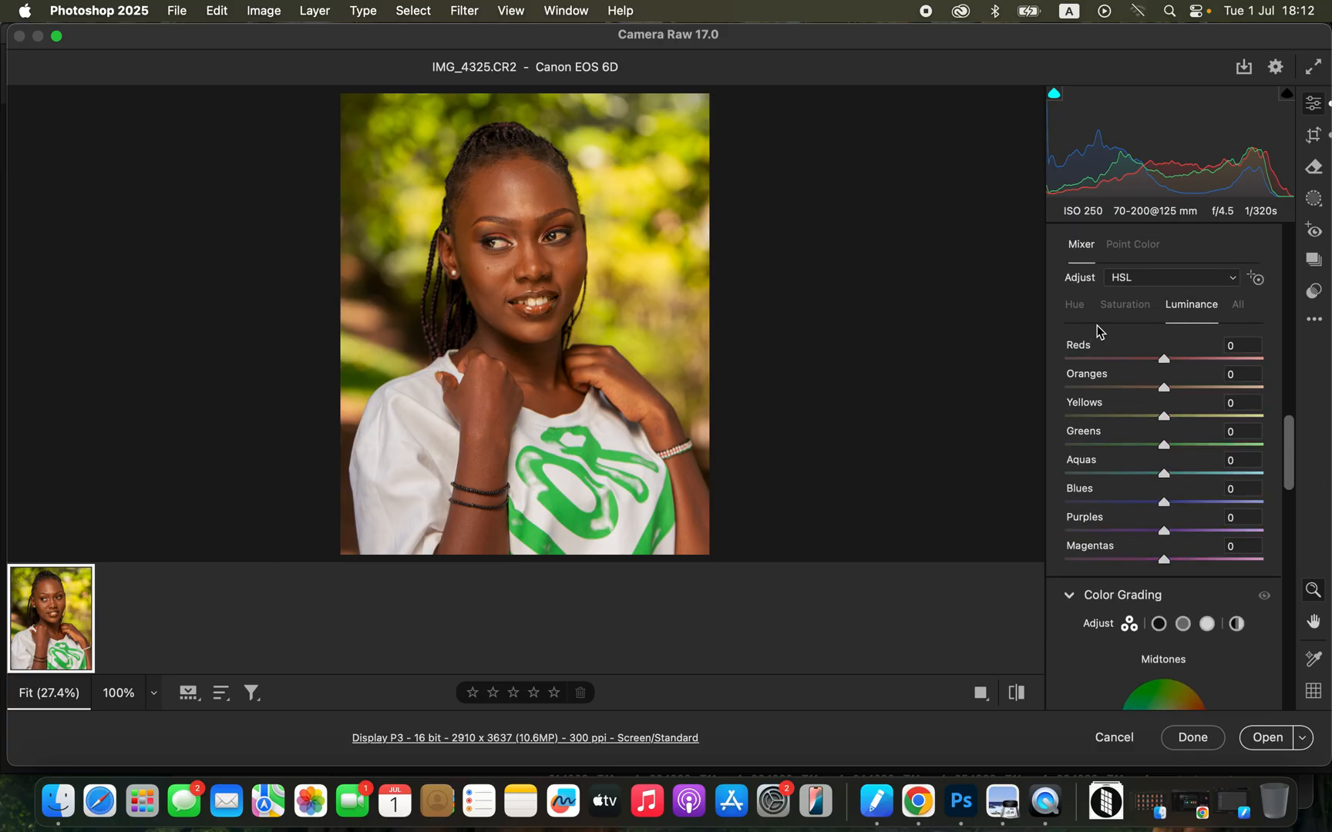
{"action": "left_click", "coordinate": [1080, 310]}
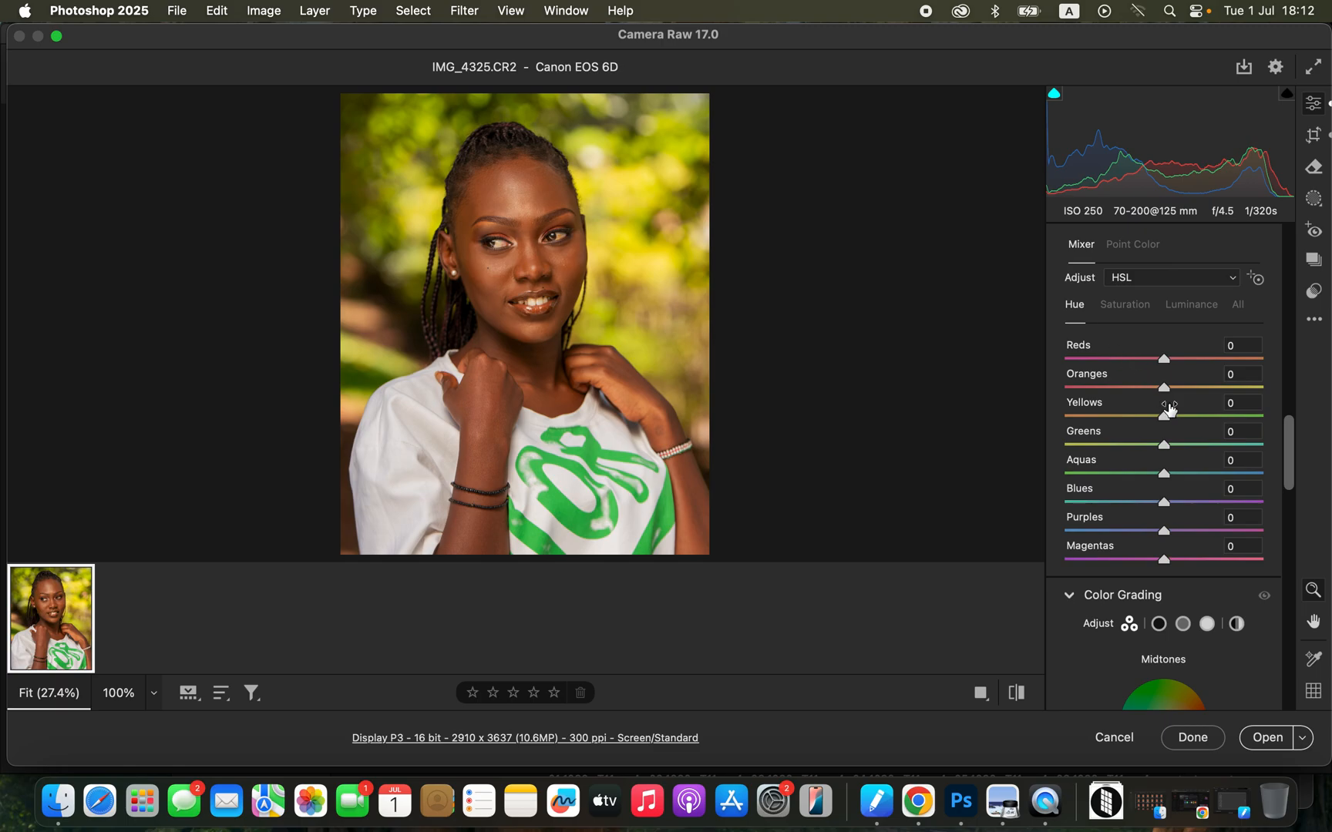
{"action": "left_click_drag", "start_coordinate": [1187, 422], "coordinate": [1249, 416]}
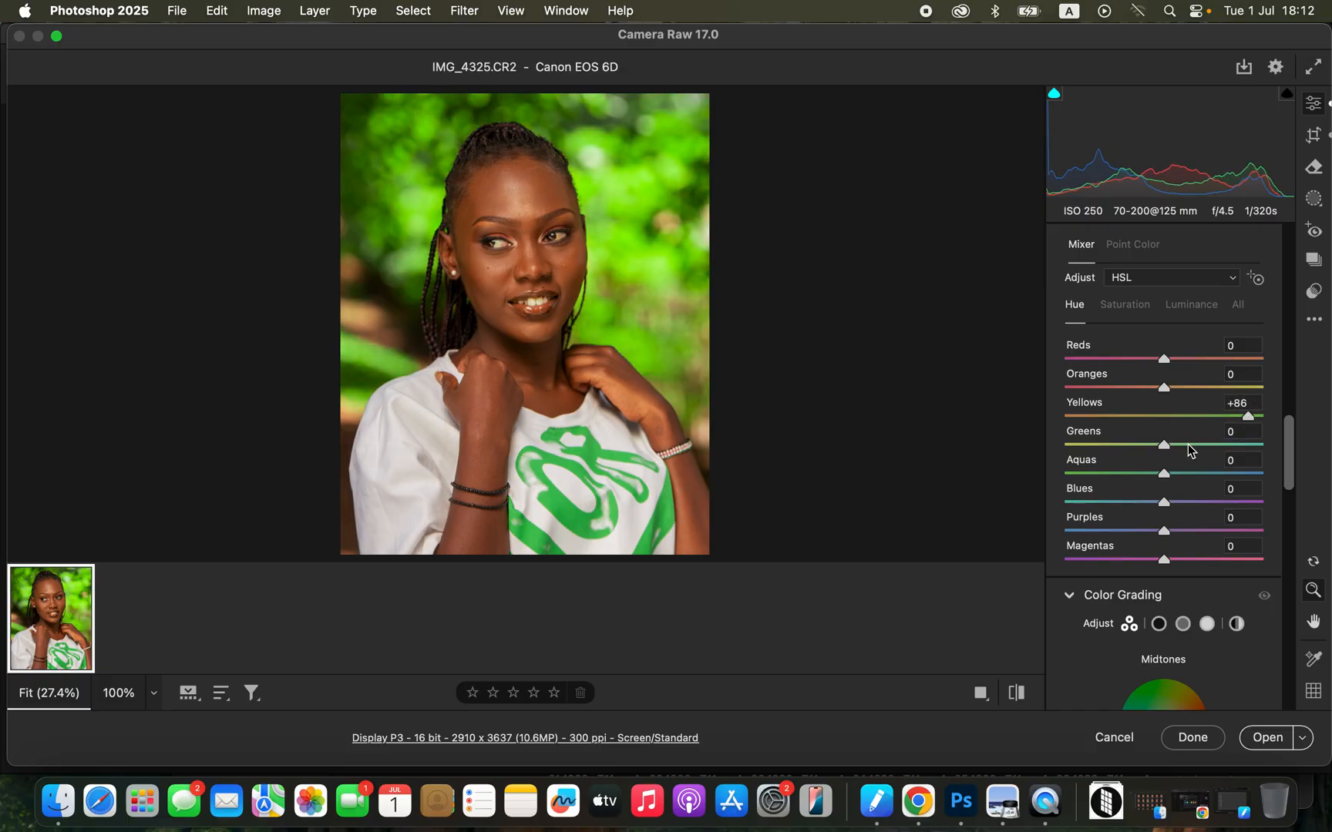
{"action": "left_click_drag", "start_coordinate": [1183, 445], "coordinate": [1217, 436]}
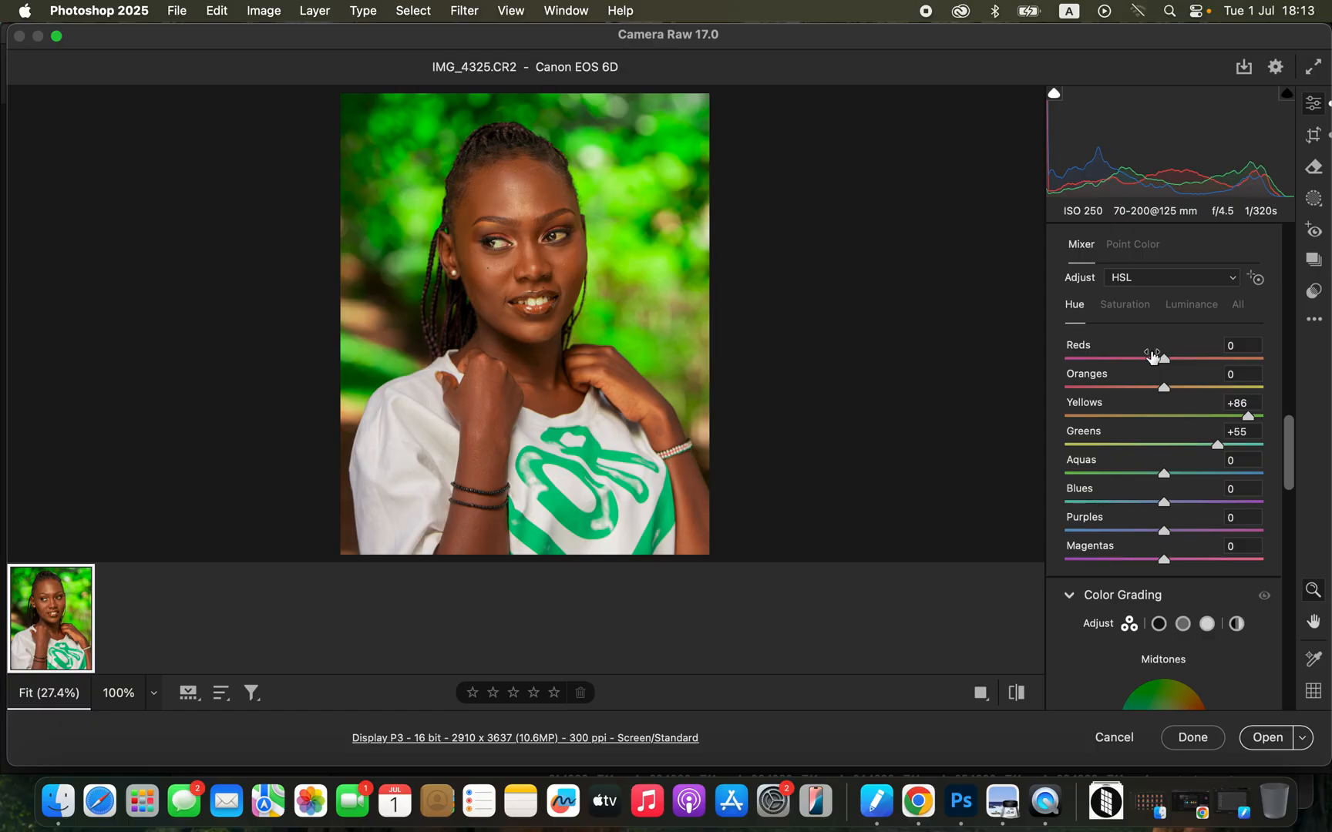
Lower the saturation of the greens and yellows in the colour mixer, and reduce the luminance of the greens.
{"action": "left_click", "coordinate": [1136, 307]}
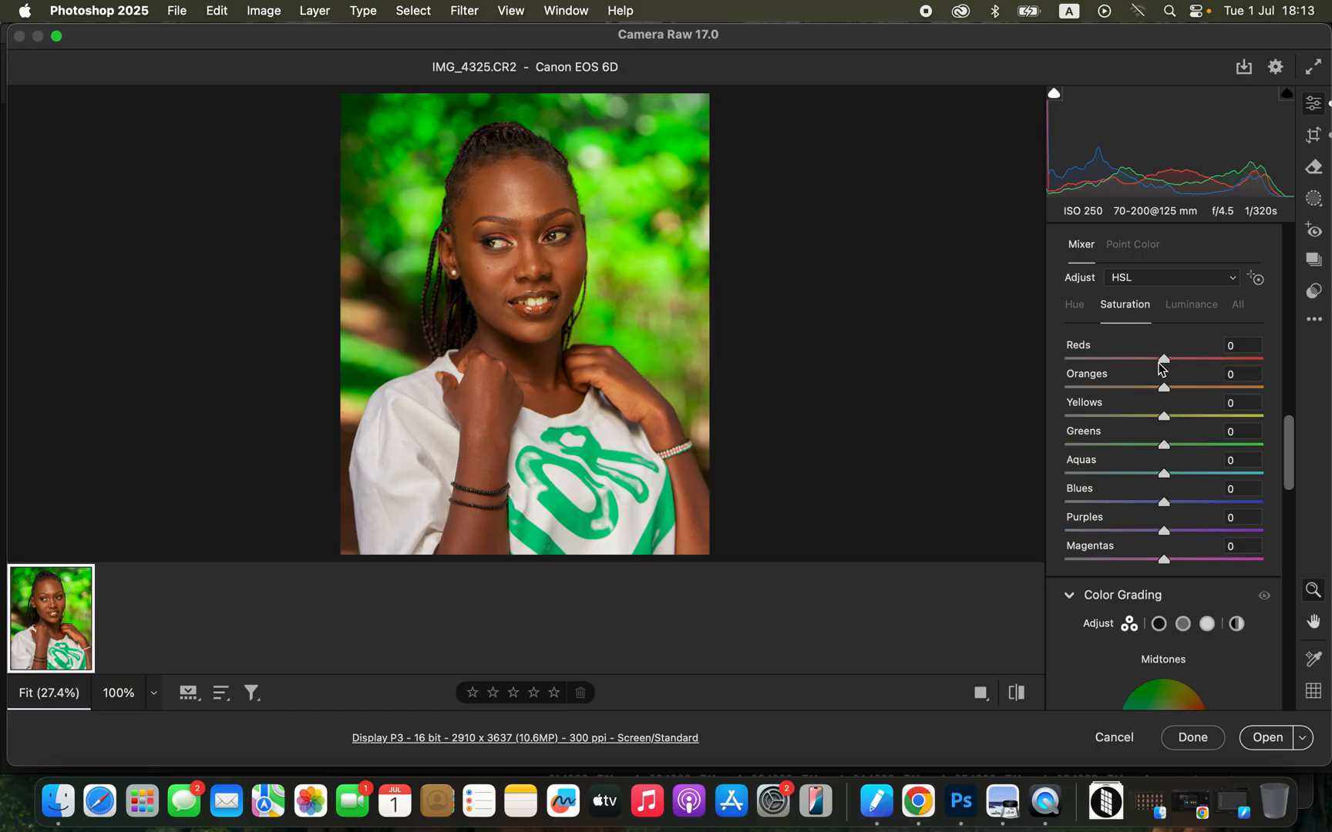
{"action": "left_click_drag", "start_coordinate": [1135, 452], "coordinate": [1145, 415]}
{"action": "left_click", "coordinate": [1199, 319]}
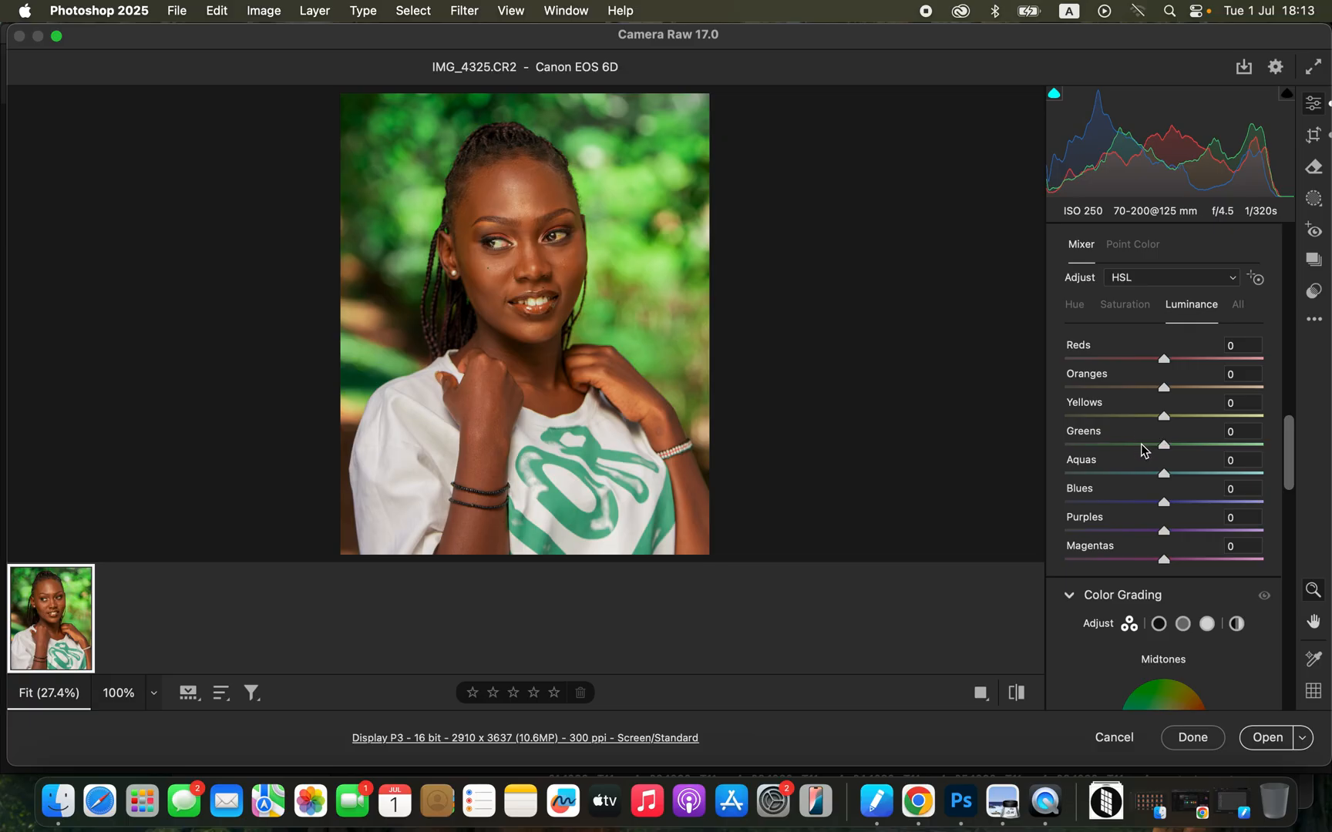
{"action": "mouse_move", "coordinate": [1147, 450]}
{"action": "left_mouse_down"}
{"action": "mouse_move", "coordinate": [1112, 452]}
{"action": "mouse_move", "coordinate": [1138, 416]}
{"action": "mouse_move", "coordinate": [1115, 419]}
{"action": "mouse_move", "coordinate": [1124, 446]}
{"action": "left_mouse_up"}
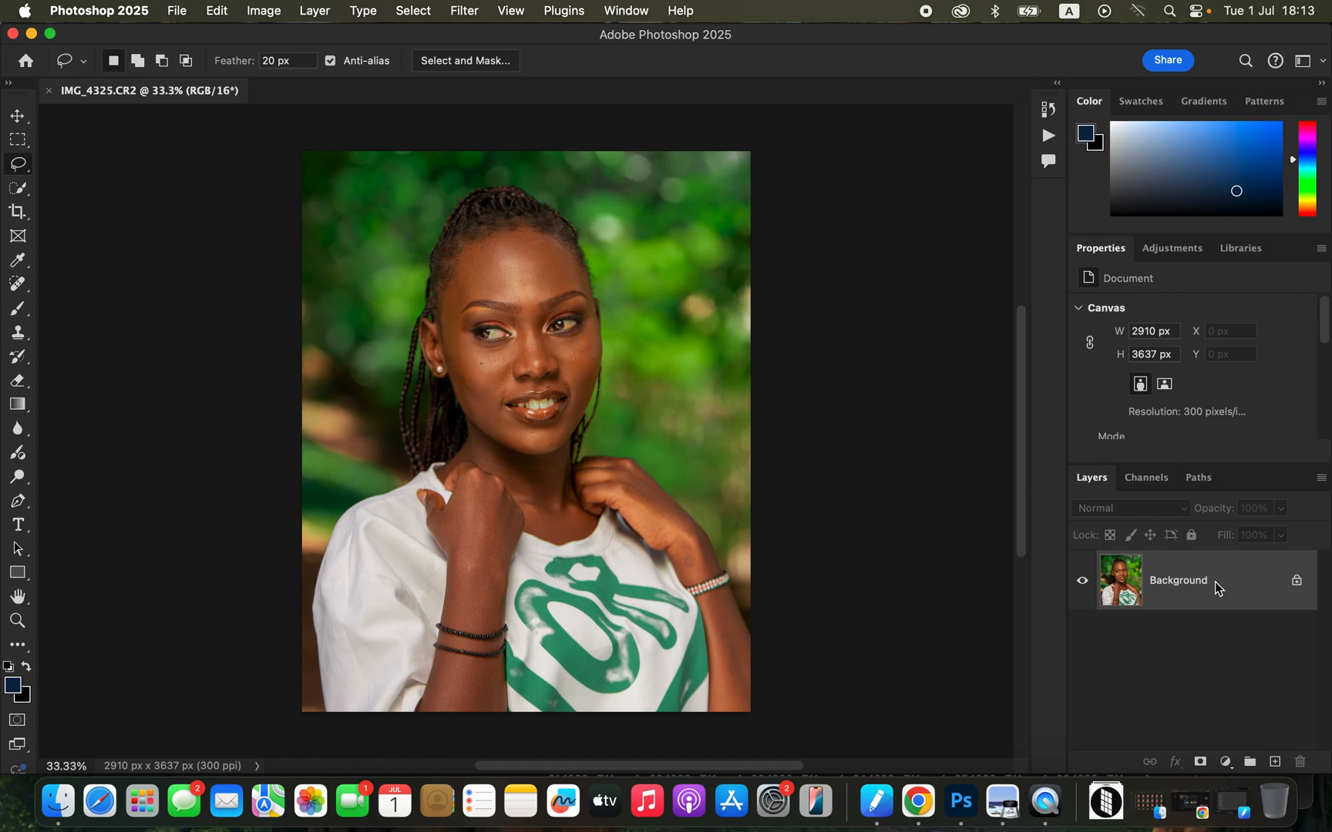
Duplicate the Background layer, and duplicate that copy to get two editable layers above the original.
{"action": "left_click", "coordinate": [1247, 583]}
{"action": "left_click_drag", "start_coordinate": [1247, 582], "coordinate": [1276, 762]}
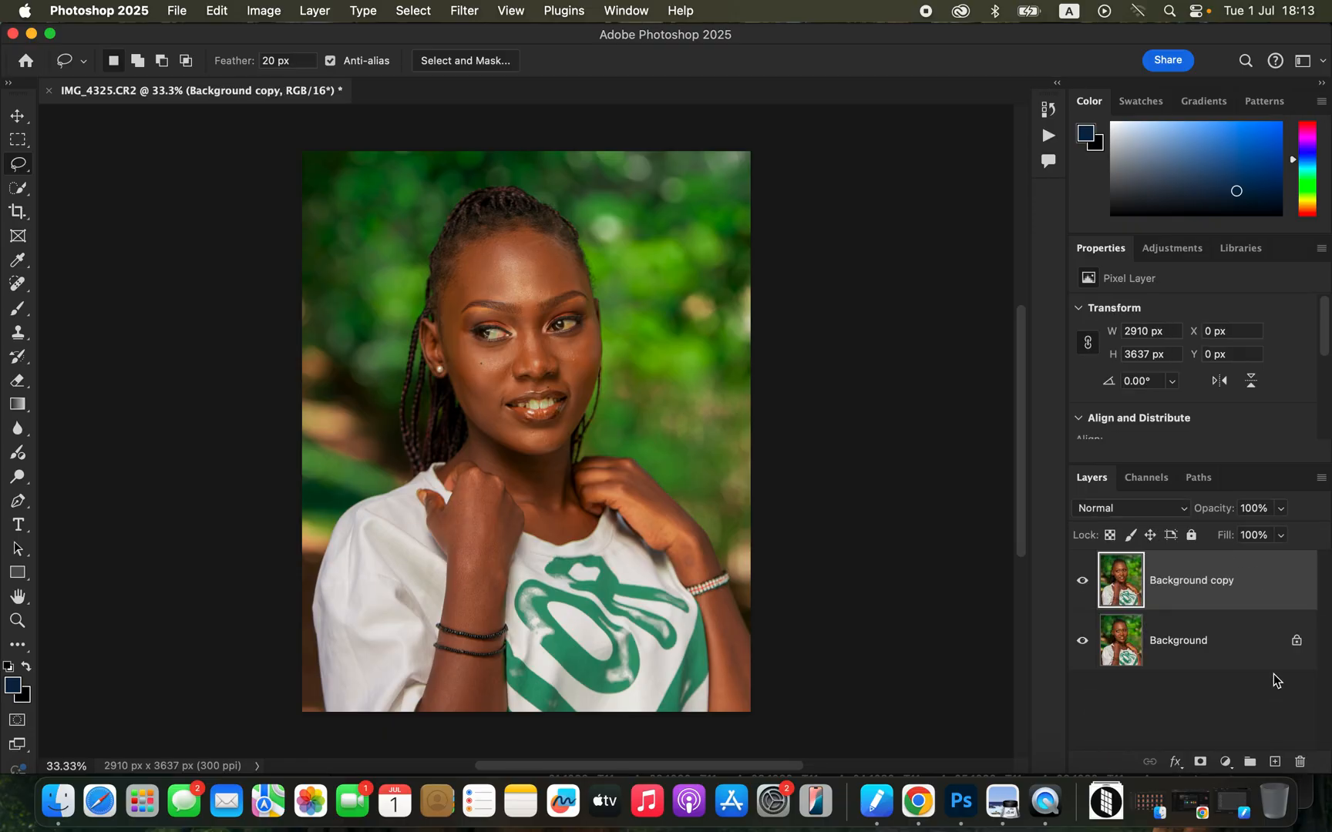
{"action": "left_click_drag", "start_coordinate": [1260, 585], "coordinate": [1276, 762]}
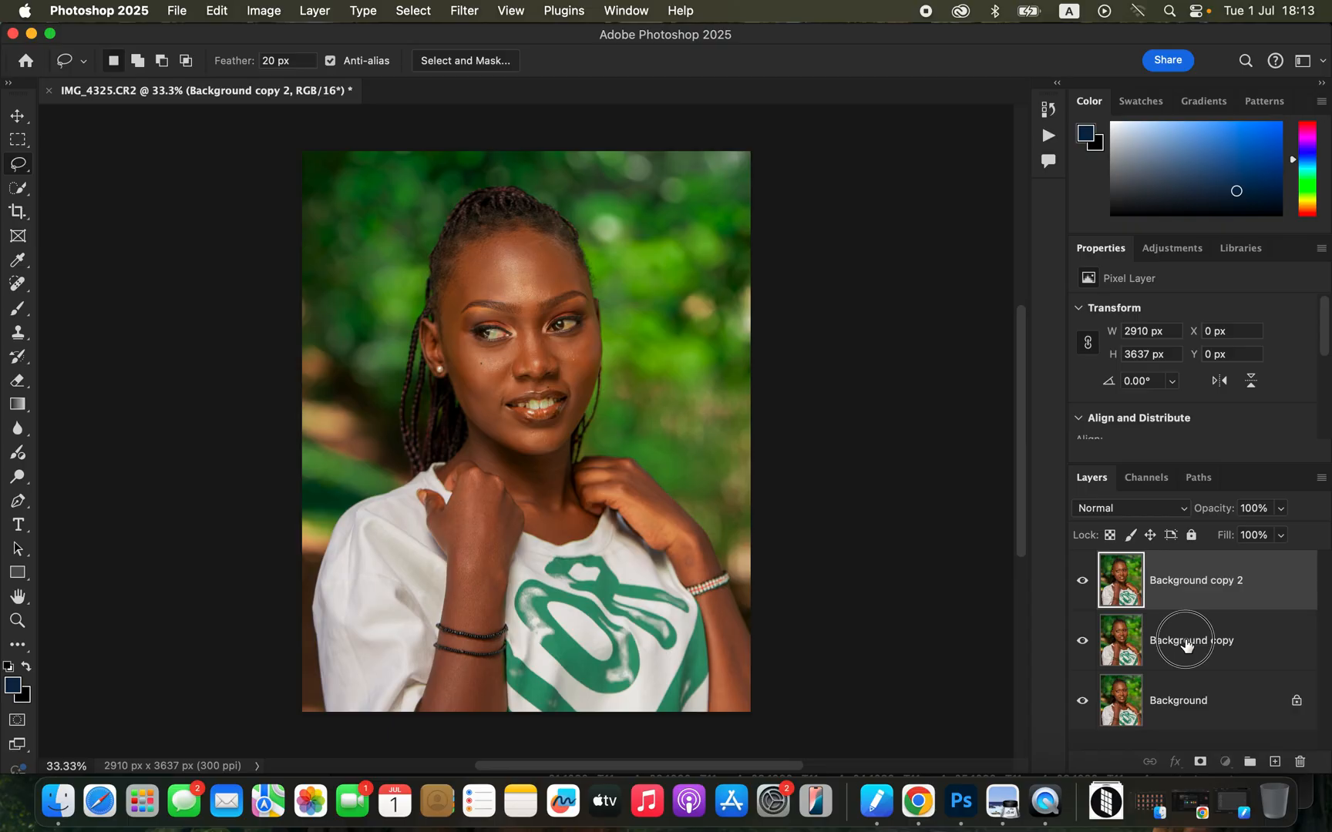
Rename the lower copy as COLOR and the upper copy as TETXURE.
{"action": "double_click", "coordinate": [1185, 642]}
{"action": "type", "text": "COL"}
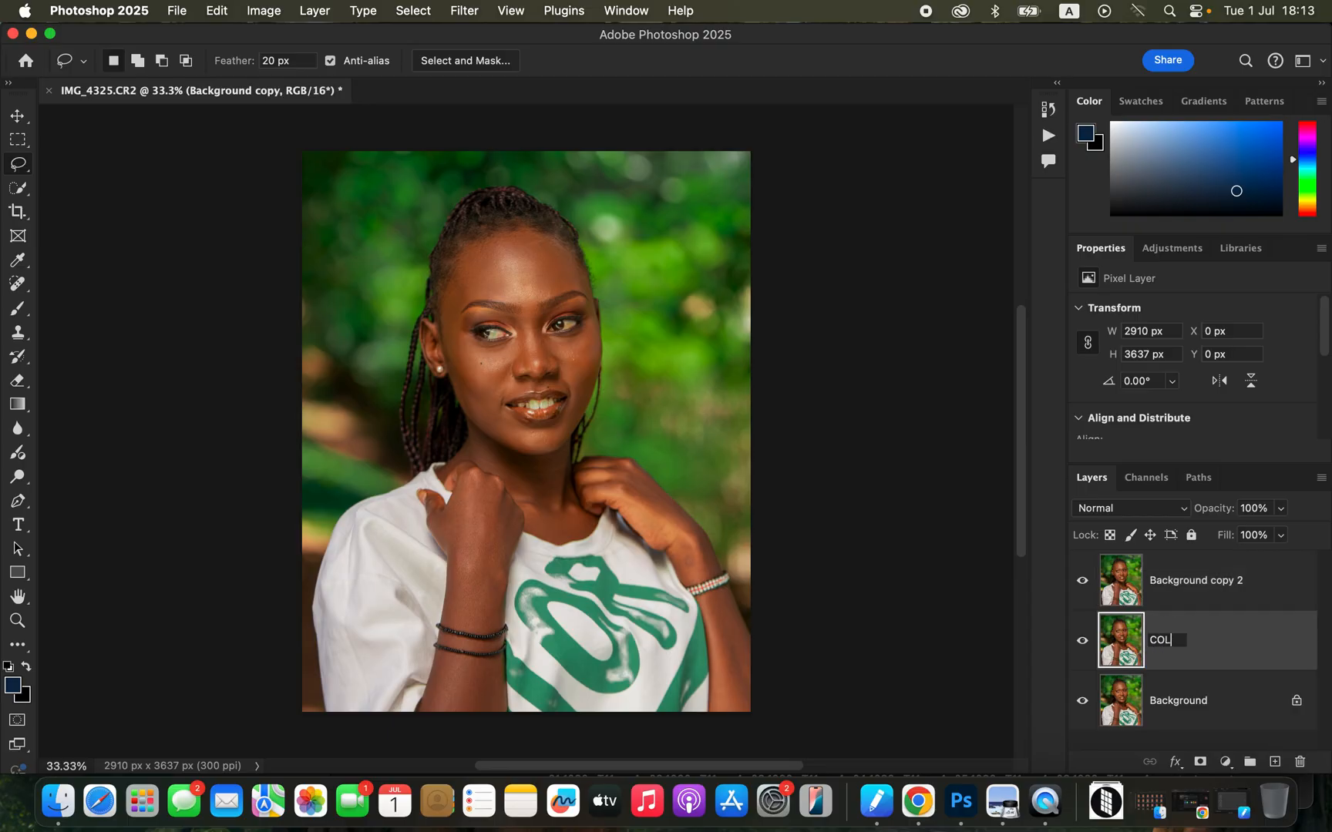
{"action": "key", "text": "Return"}
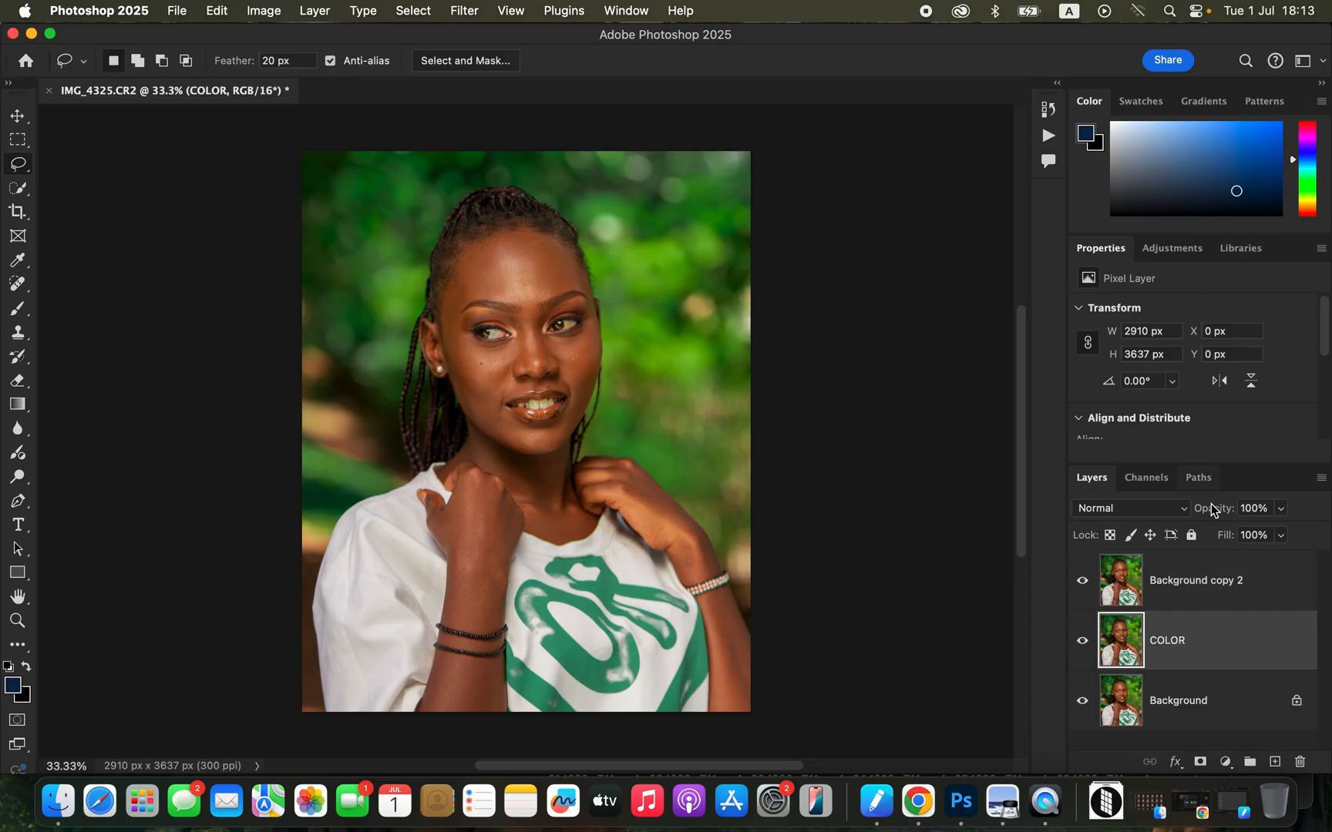
{"action": "double_click", "coordinate": [1196, 583]}
{"action": "type", "text": "TETXURE"}
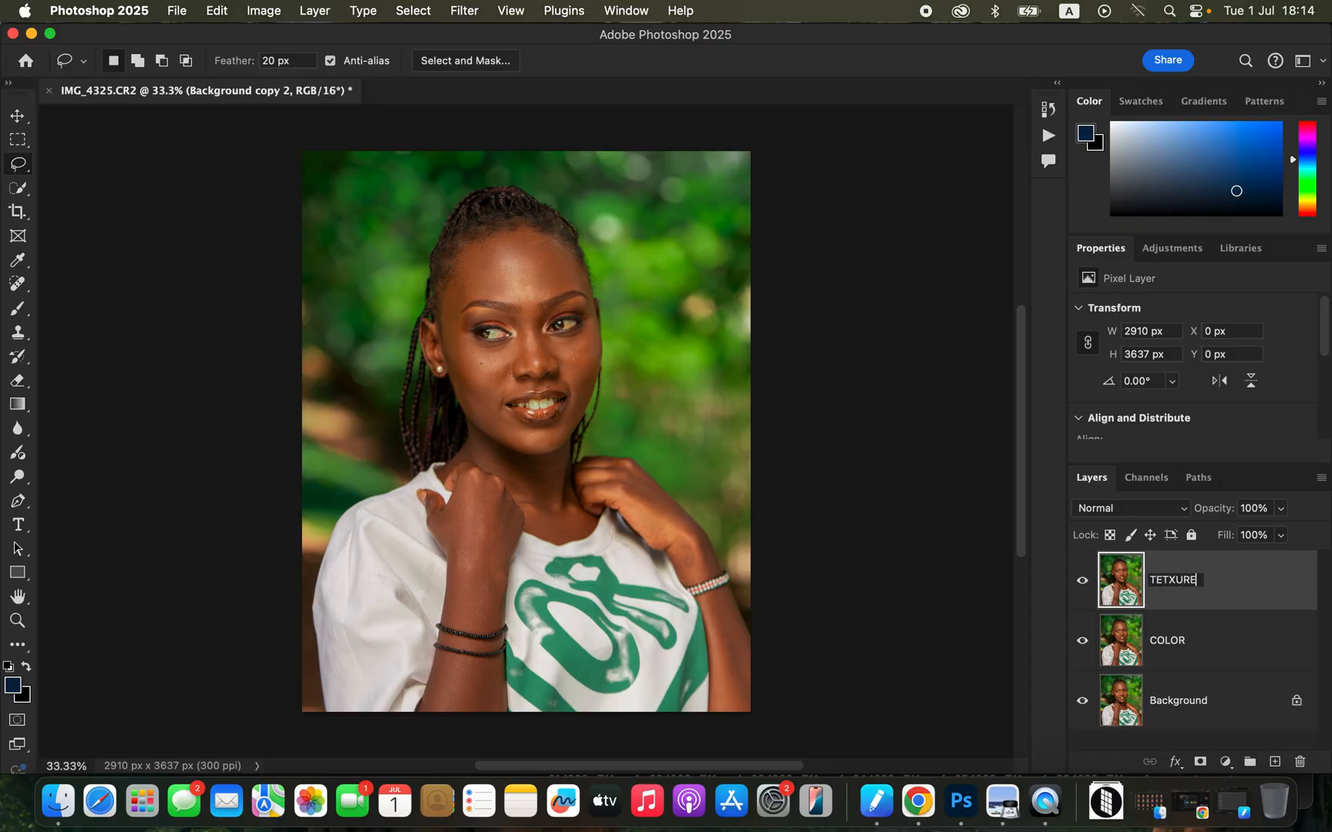
{"action": "key", "text": "Return"}
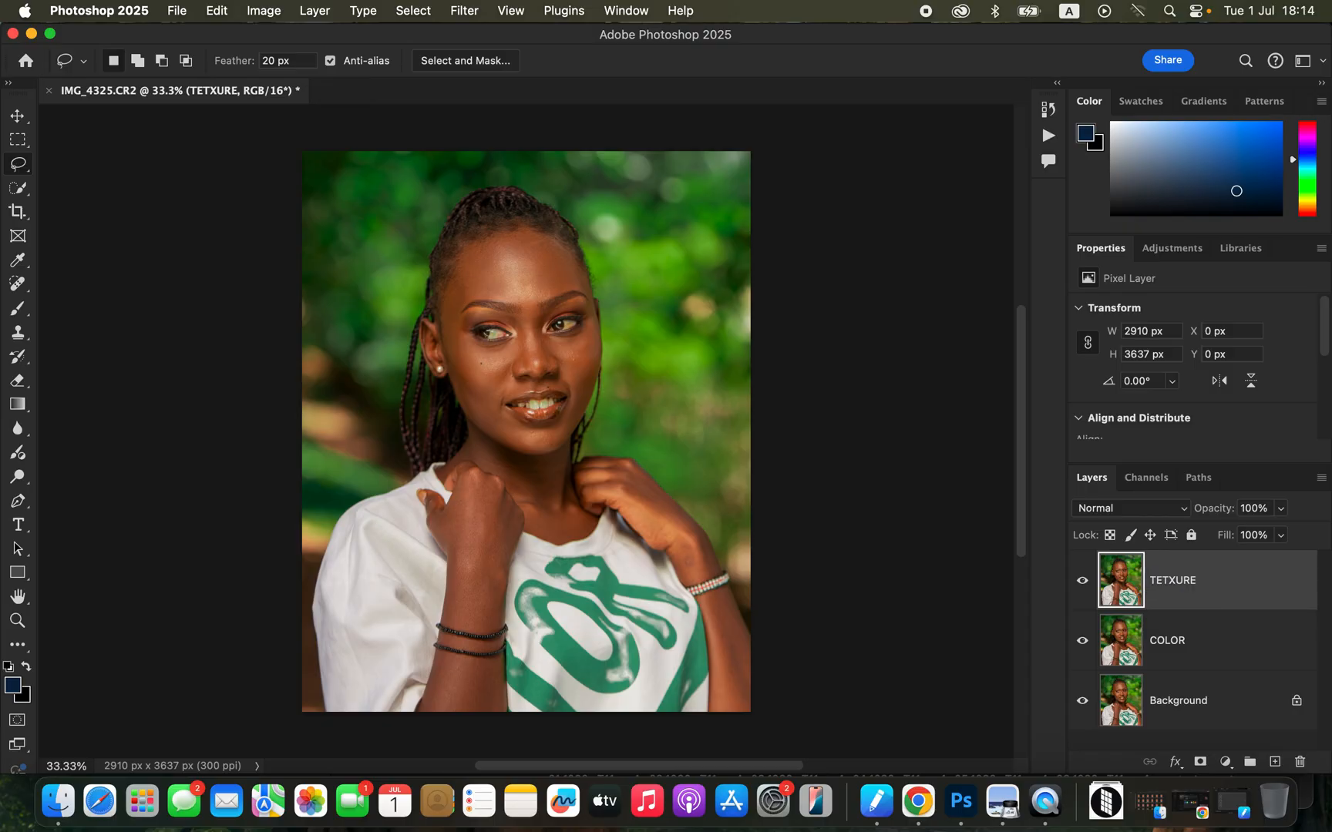
Hide the TETXURE layer and start a Gaussian Blur on the COLOR layer with the radius lowered to 0.1 pixels.
{"action": "left_click", "coordinate": [1225, 661]}
{"action": "left_click", "coordinate": [1082, 583]}
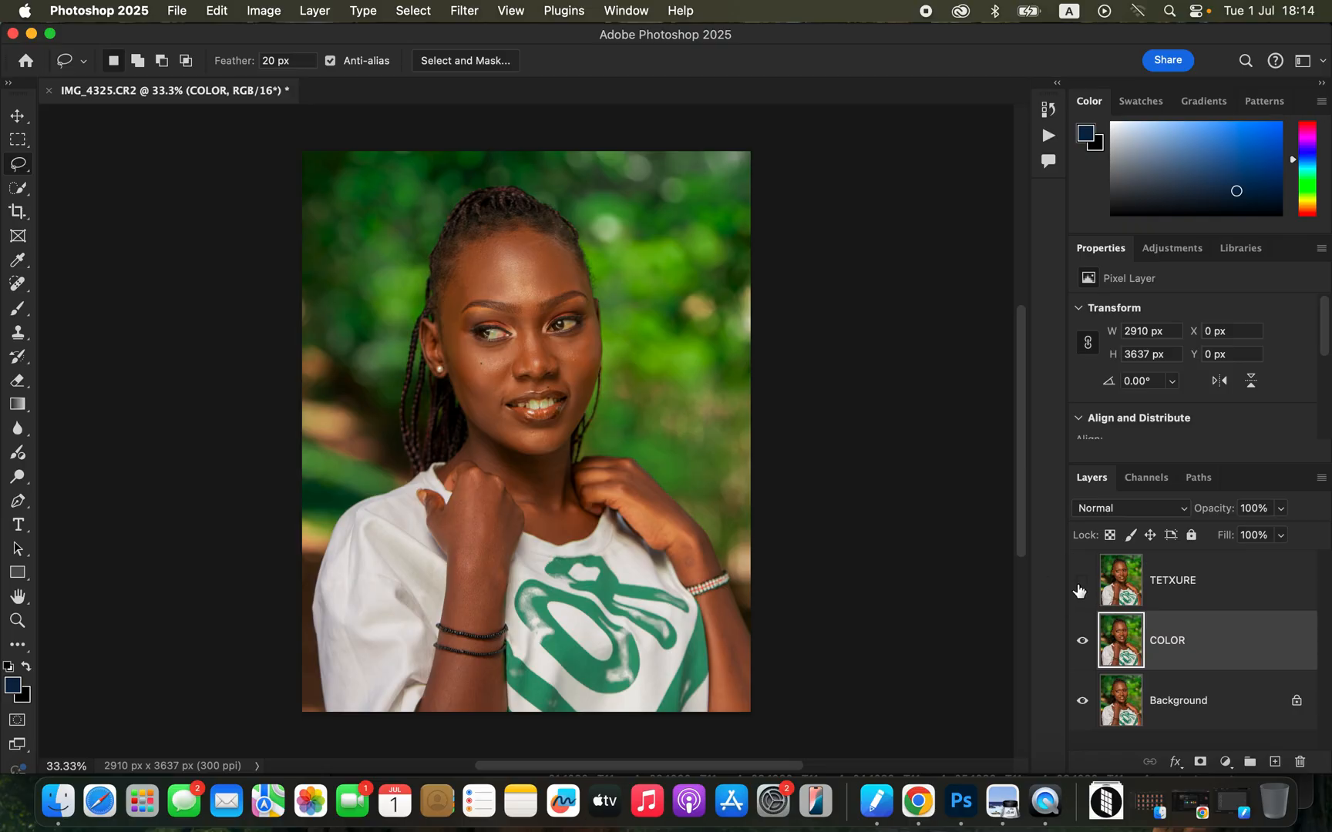
{"action": "left_click", "coordinate": [466, 11]}
{"action": "mouse_move", "coordinate": [494, 248]}
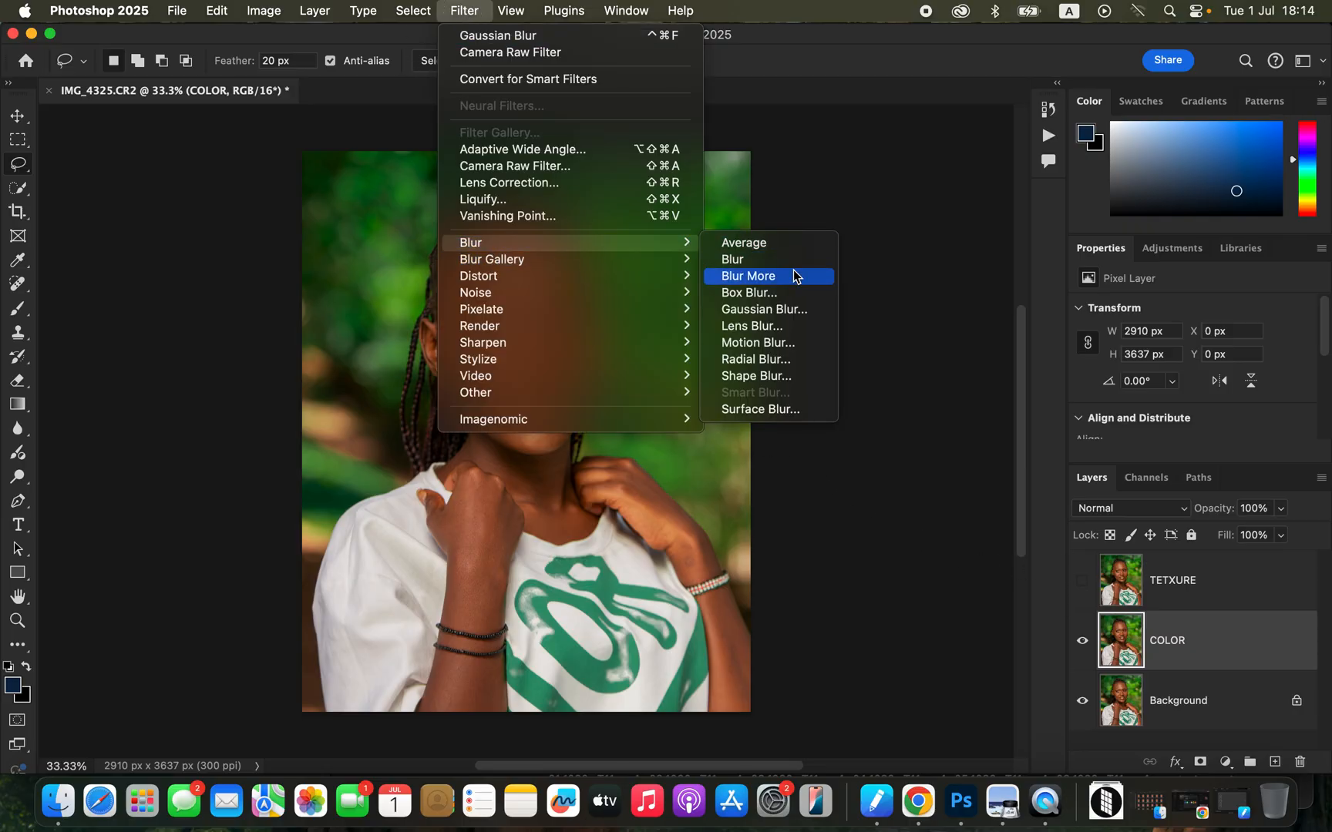
{"action": "left_click", "coordinate": [771, 309]}
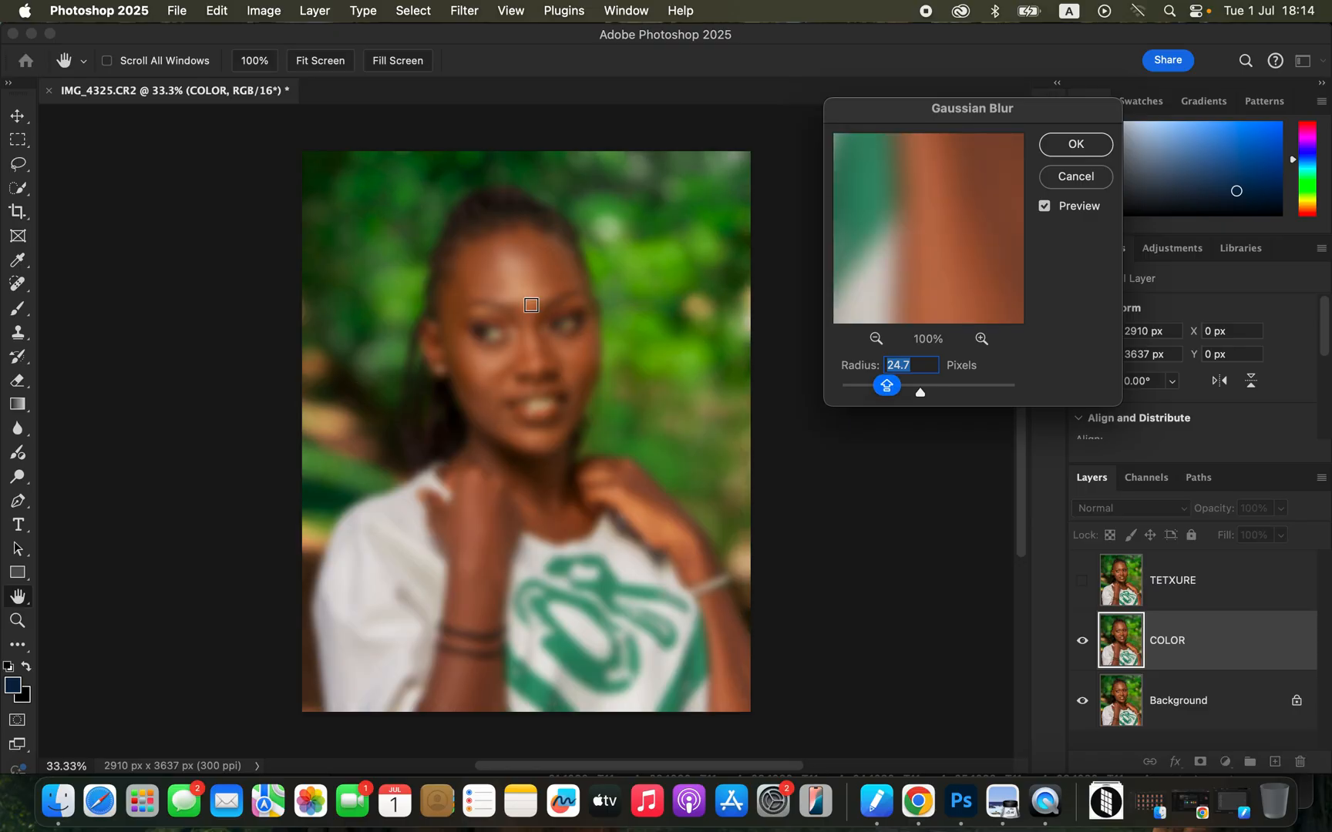
{"action": "left_click_drag", "start_coordinate": [867, 393], "coordinate": [778, 387]}
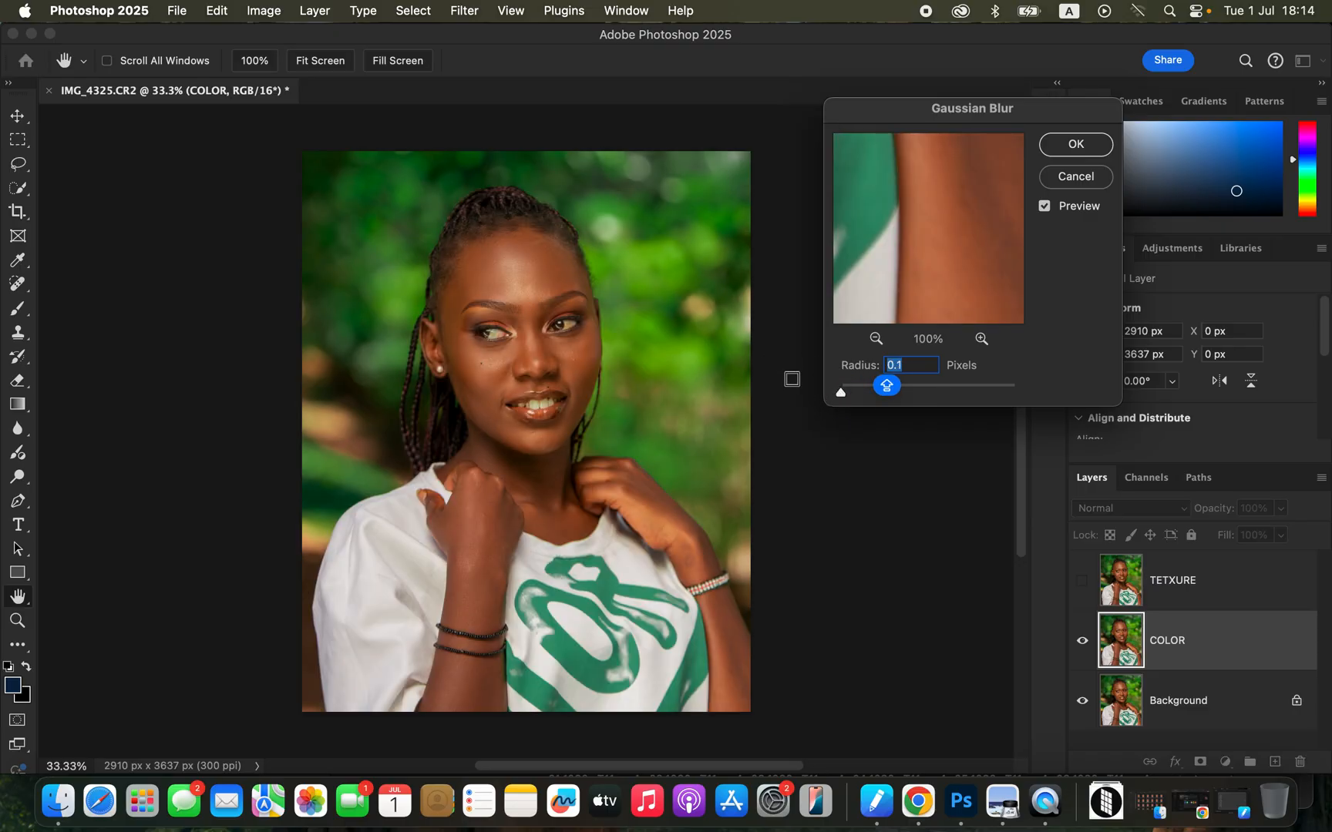
Bring the facial skin into the blur preview, raise the radius to soften the skin texture, and apply the Gaussian Blur to COLOR.
{"action": "left_click", "coordinate": [529, 282]}
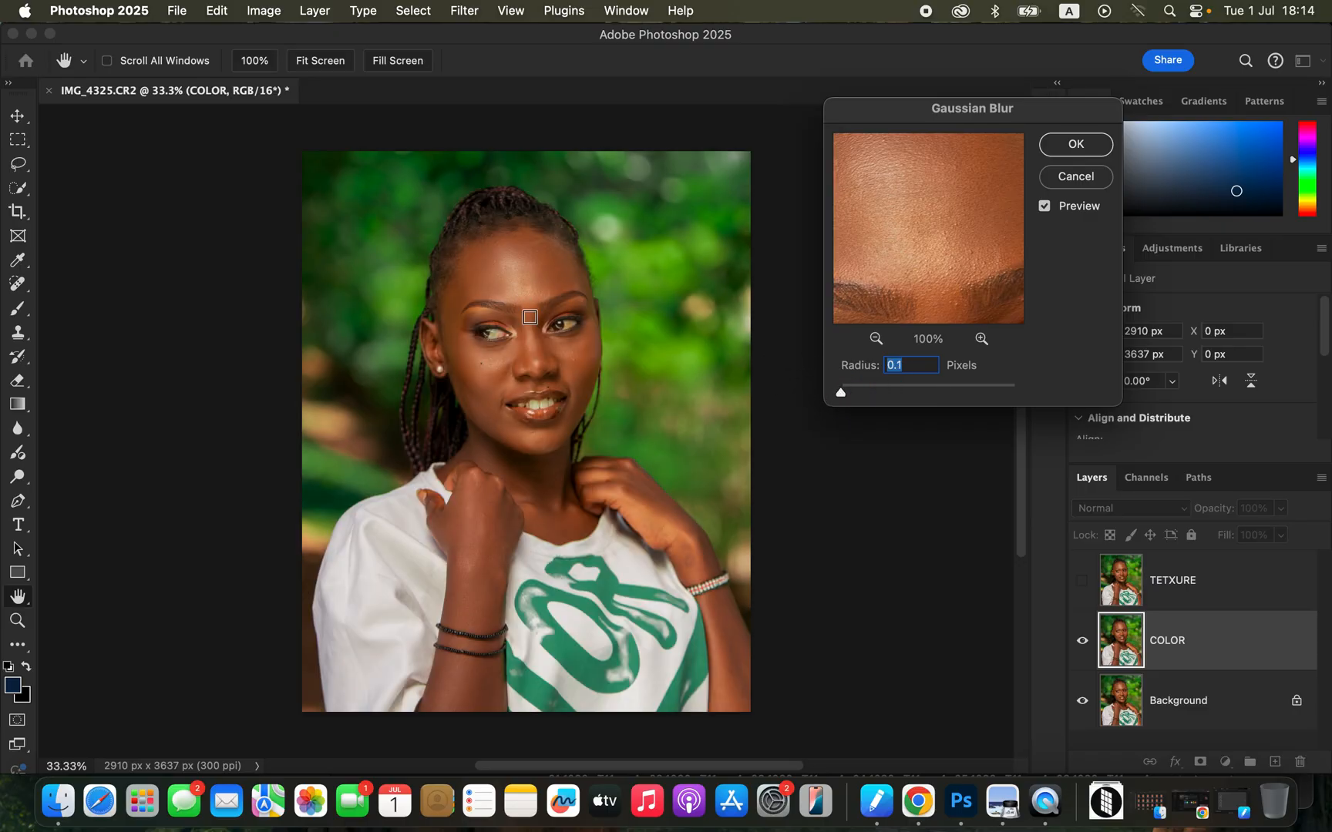
{"action": "left_click", "coordinate": [526, 334]}
{"action": "left_click", "coordinate": [549, 353]}
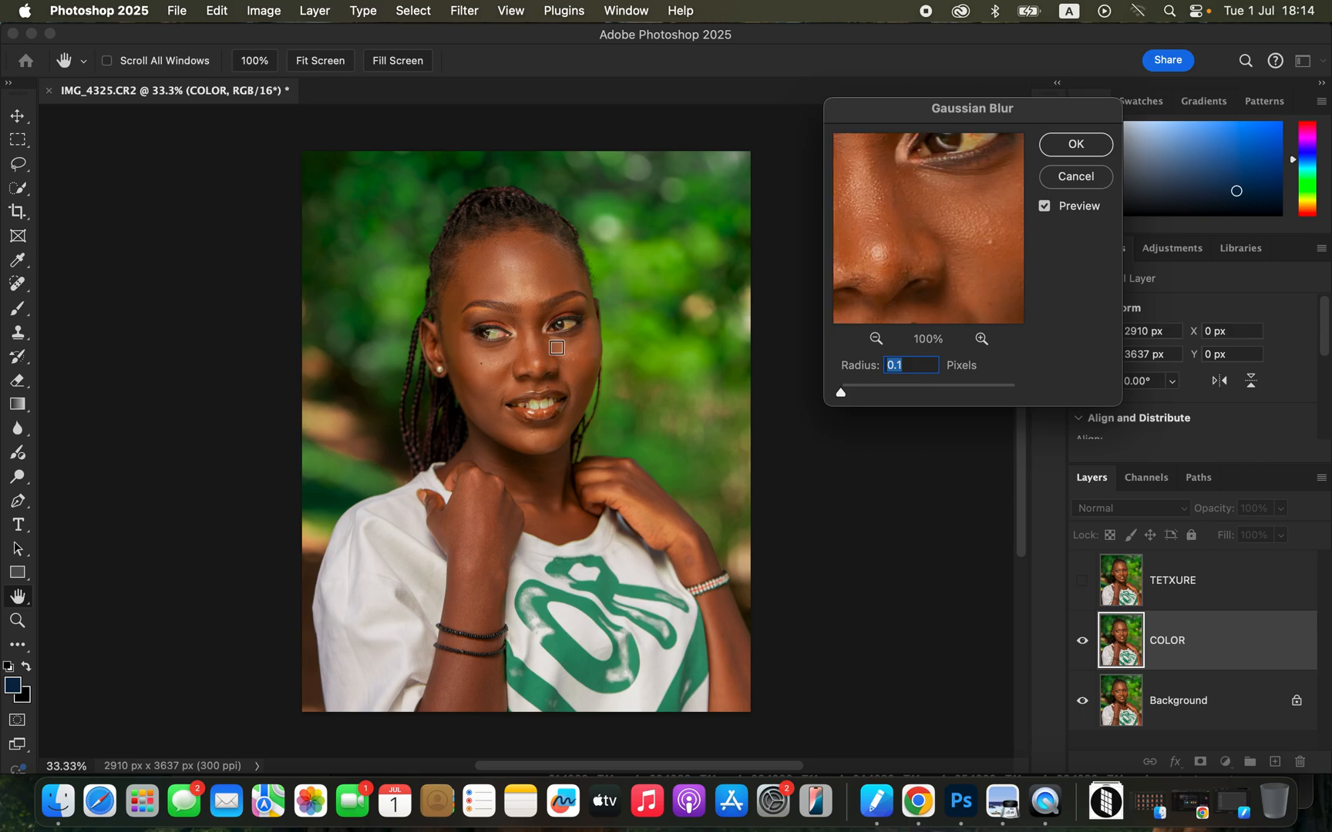
{"action": "left_click", "coordinate": [502, 360]}
{"action": "left_click", "coordinate": [556, 359]}
{"action": "left_click", "coordinate": [563, 350]}
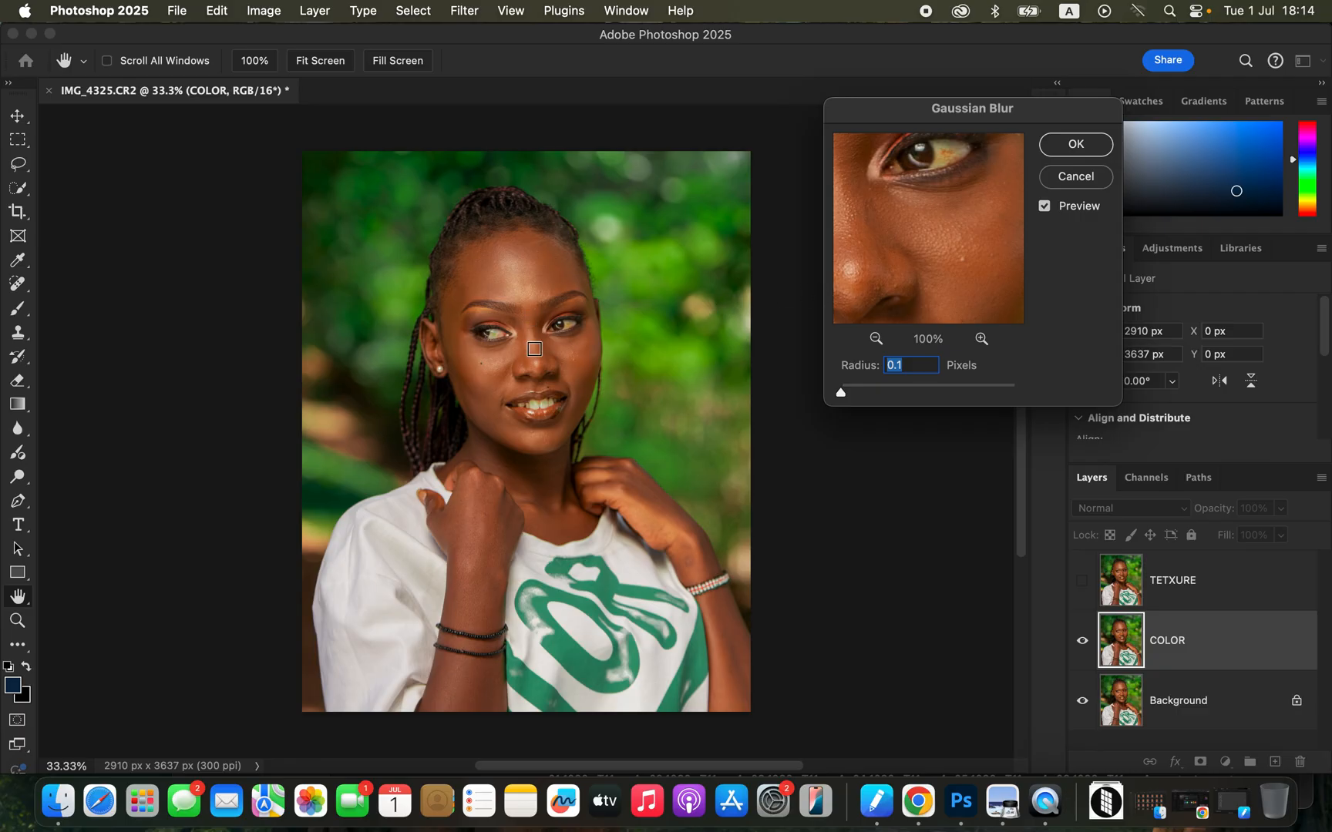
{"action": "left_click", "coordinate": [536, 348]}
{"action": "left_click_drag", "start_coordinate": [843, 393], "coordinate": [895, 393]}
{"action": "left_click_drag", "start_coordinate": [933, 205], "coordinate": [932, 284]}
{"action": "left_click", "coordinate": [1076, 146]}
Show the TETXURE layer and start Apply Image on it with COLOR as the source layer.
{"action": "left_click", "coordinate": [1222, 594]}
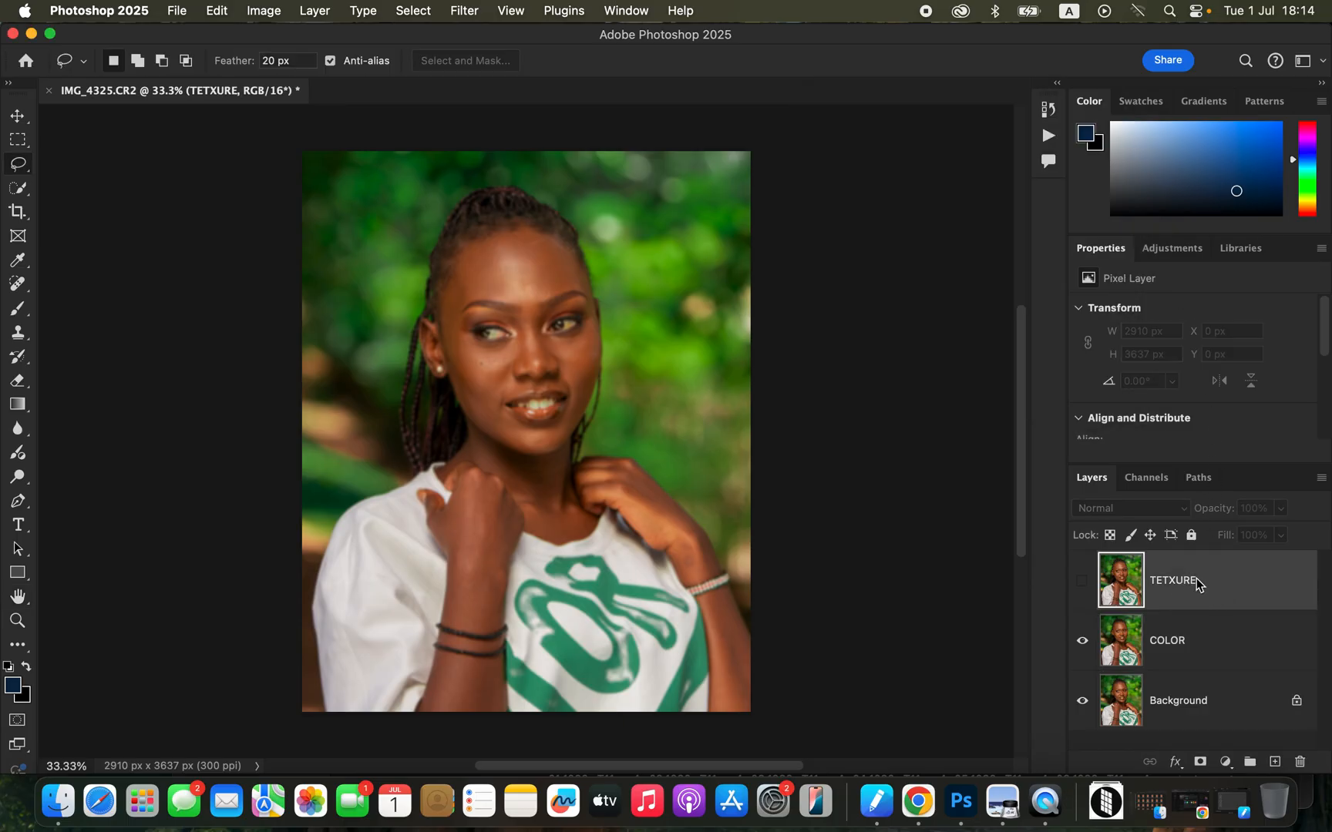
{"action": "left_click", "coordinate": [1083, 586]}
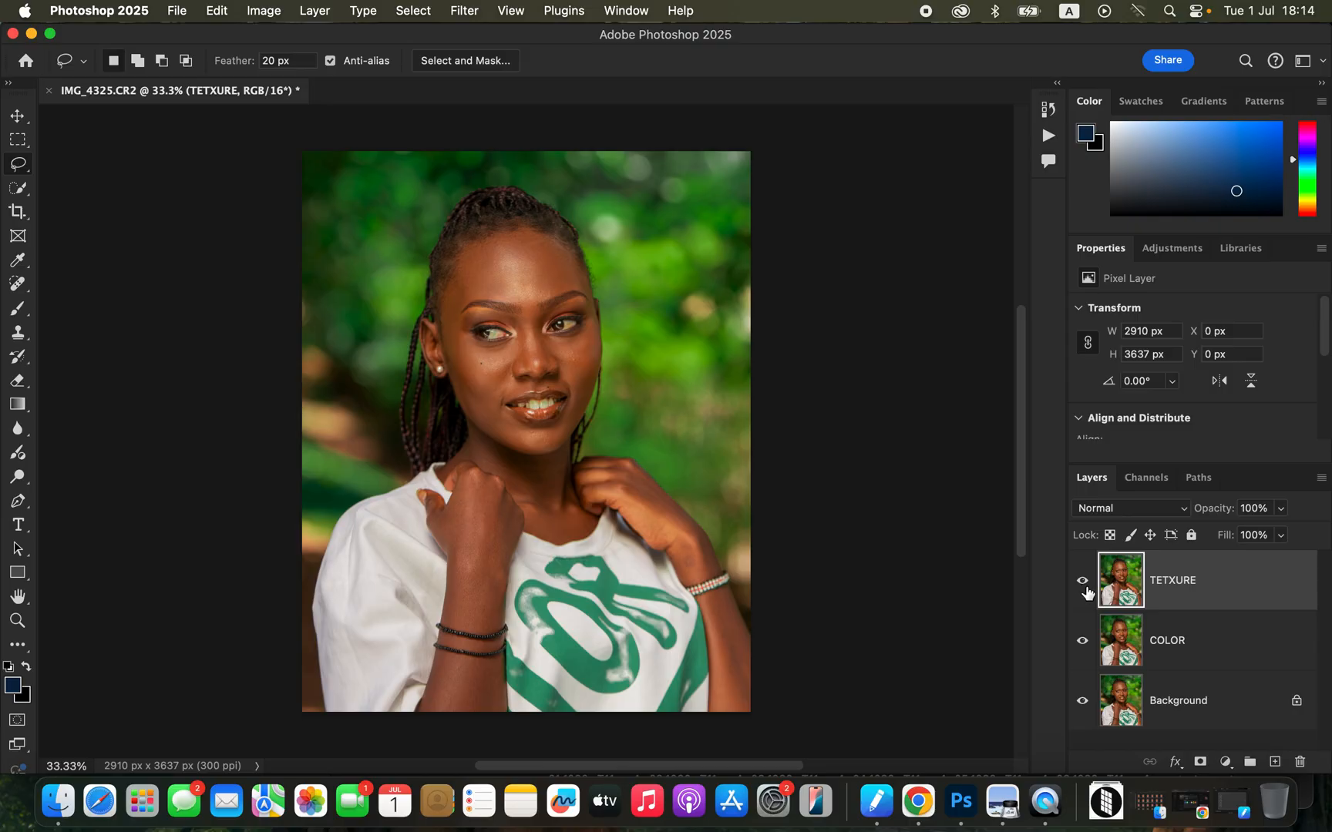
{"action": "left_click", "coordinate": [269, 10]}
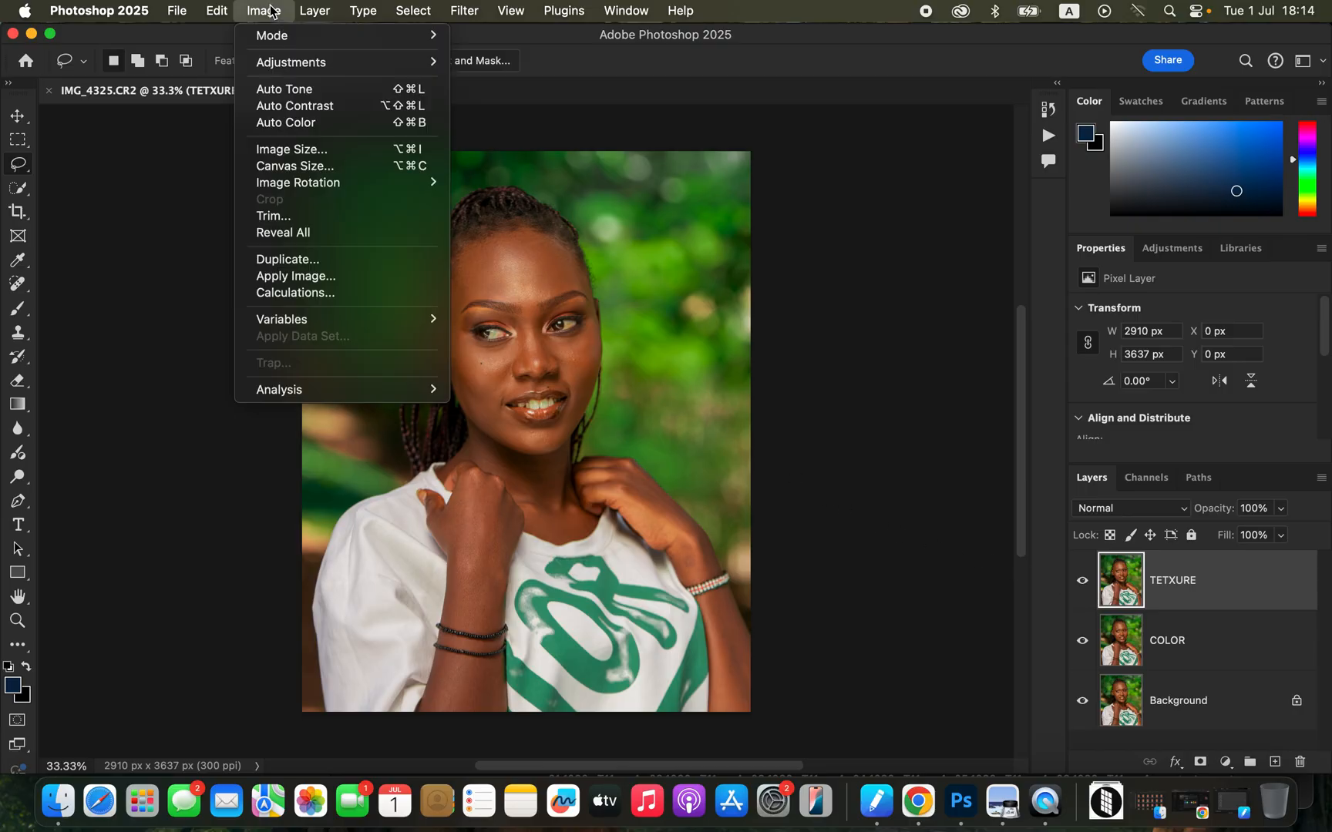
{"action": "left_click", "coordinate": [308, 278]}
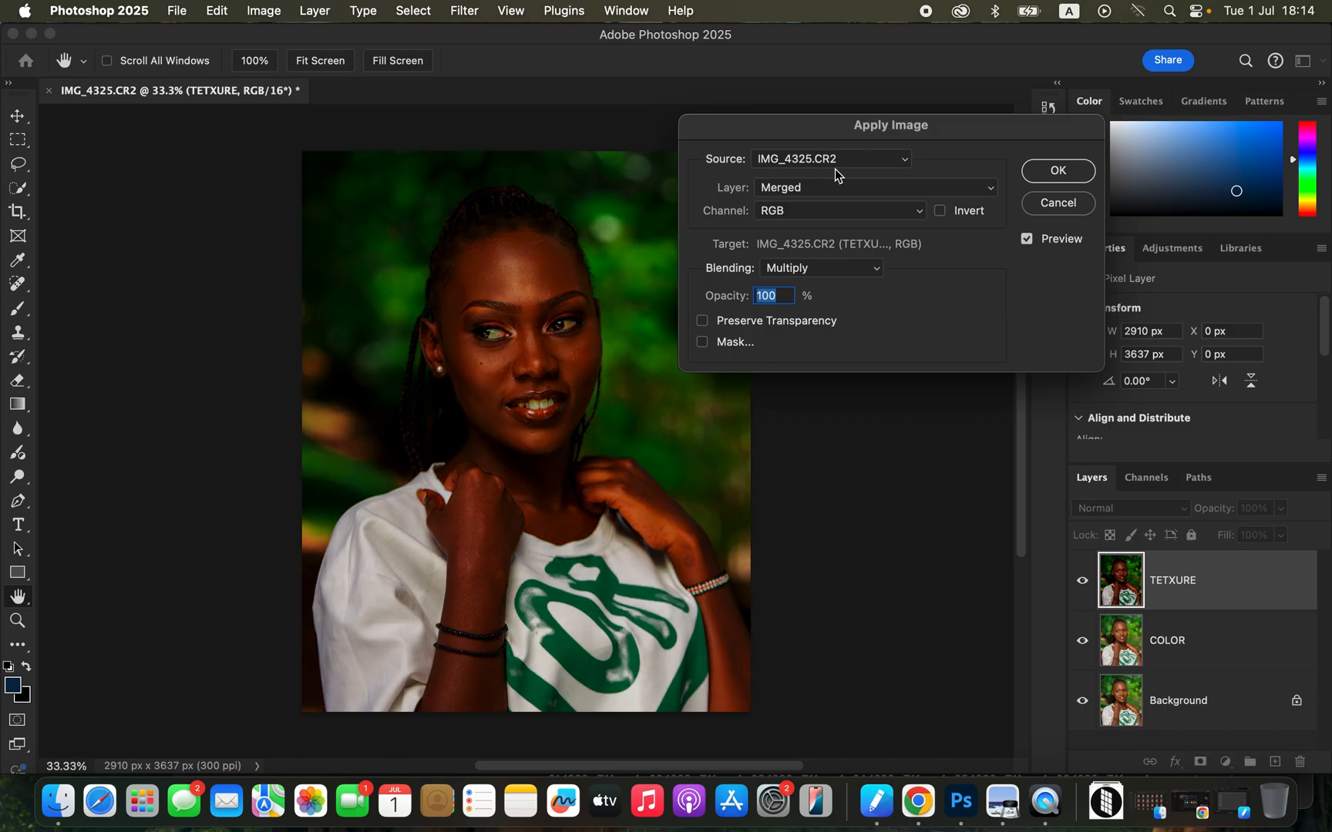
{"action": "left_click", "coordinate": [822, 191]}
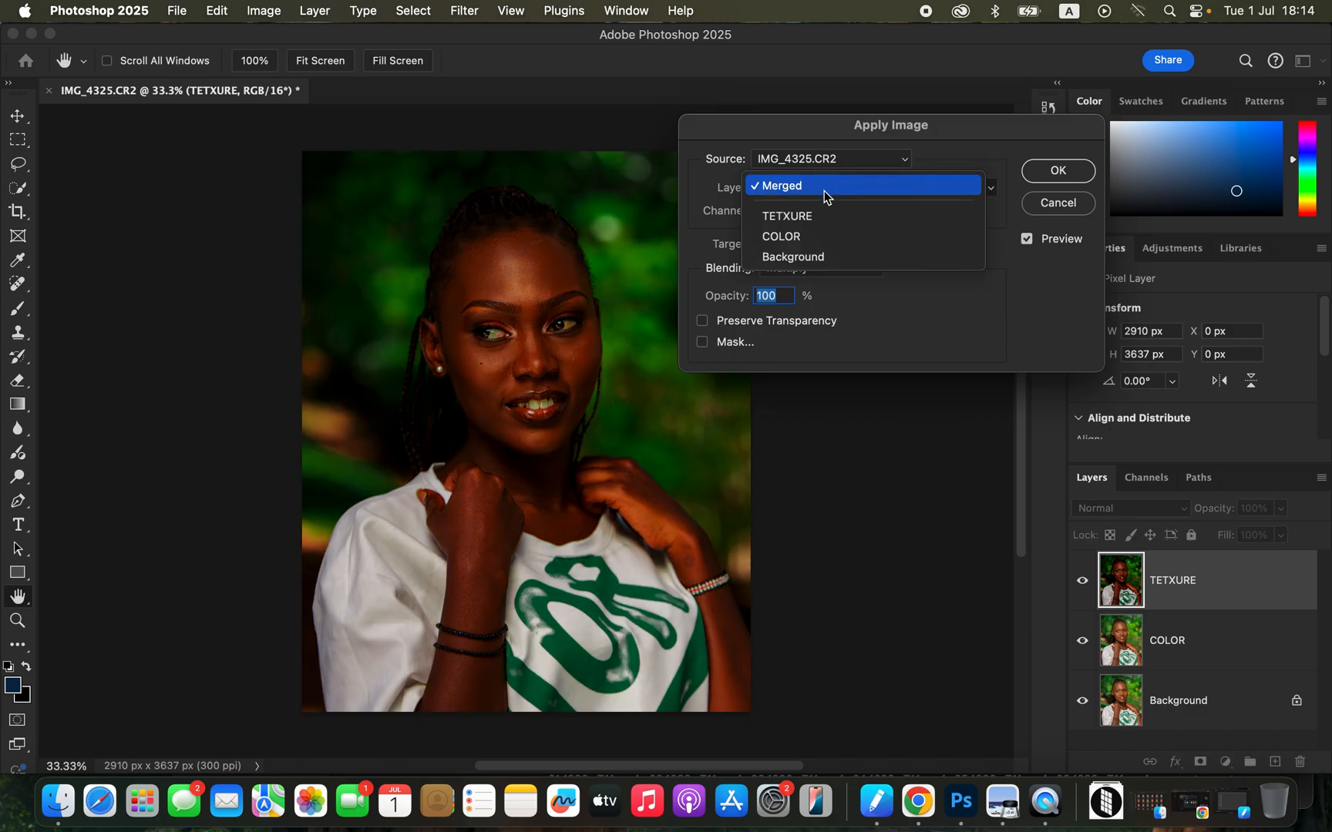
{"action": "left_click", "coordinate": [824, 244]}
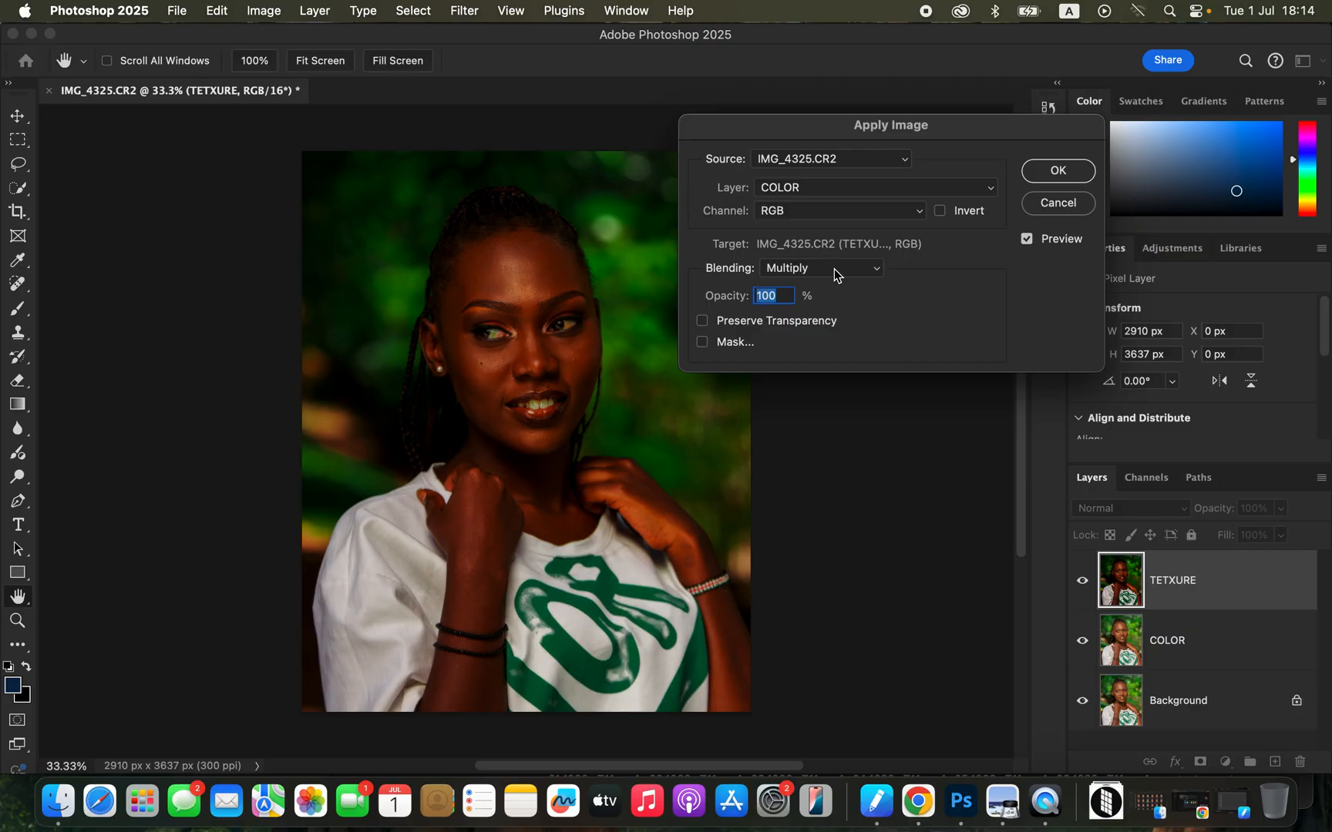
Apply the COLOR layer to TETXURE with the RGB channel inverted, Add blending, 100% opacity, scale 2 and offset 0.
{"action": "left_click", "coordinate": [817, 217]}
{"action": "left_click", "coordinate": [817, 222]}
{"action": "left_click", "coordinate": [824, 267]}
{"action": "left_click", "coordinate": [821, 622]}
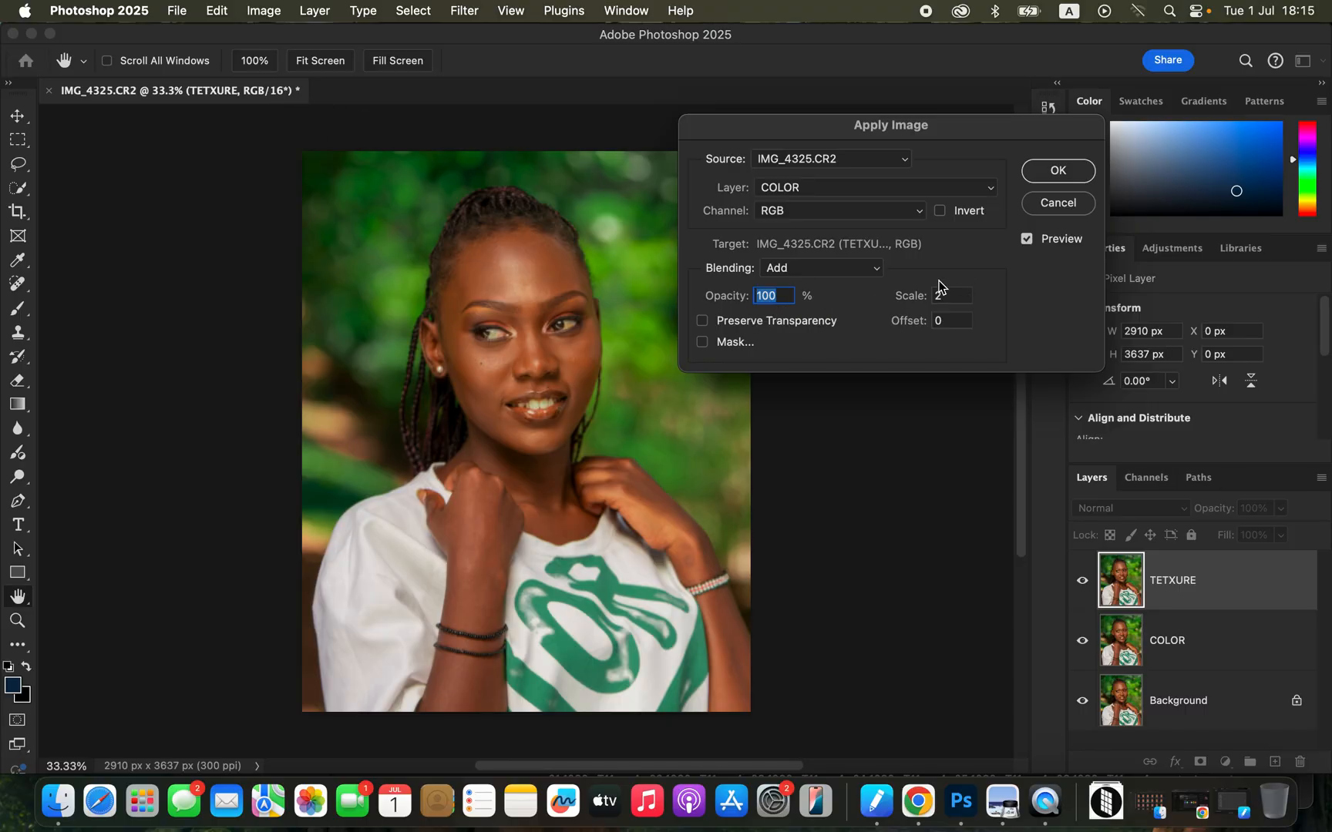
{"action": "left_click", "coordinate": [941, 212]}
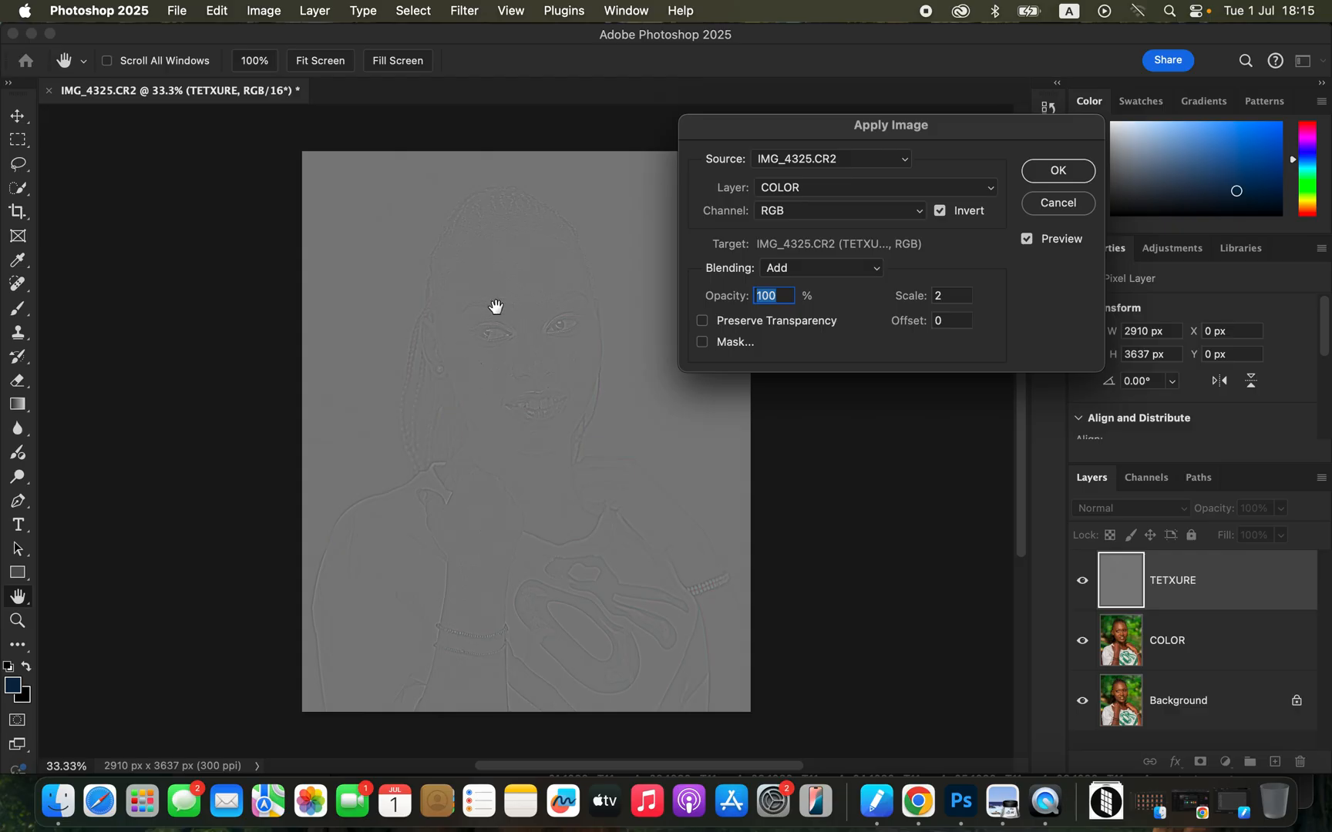
{"action": "left_click", "coordinate": [1057, 173]}
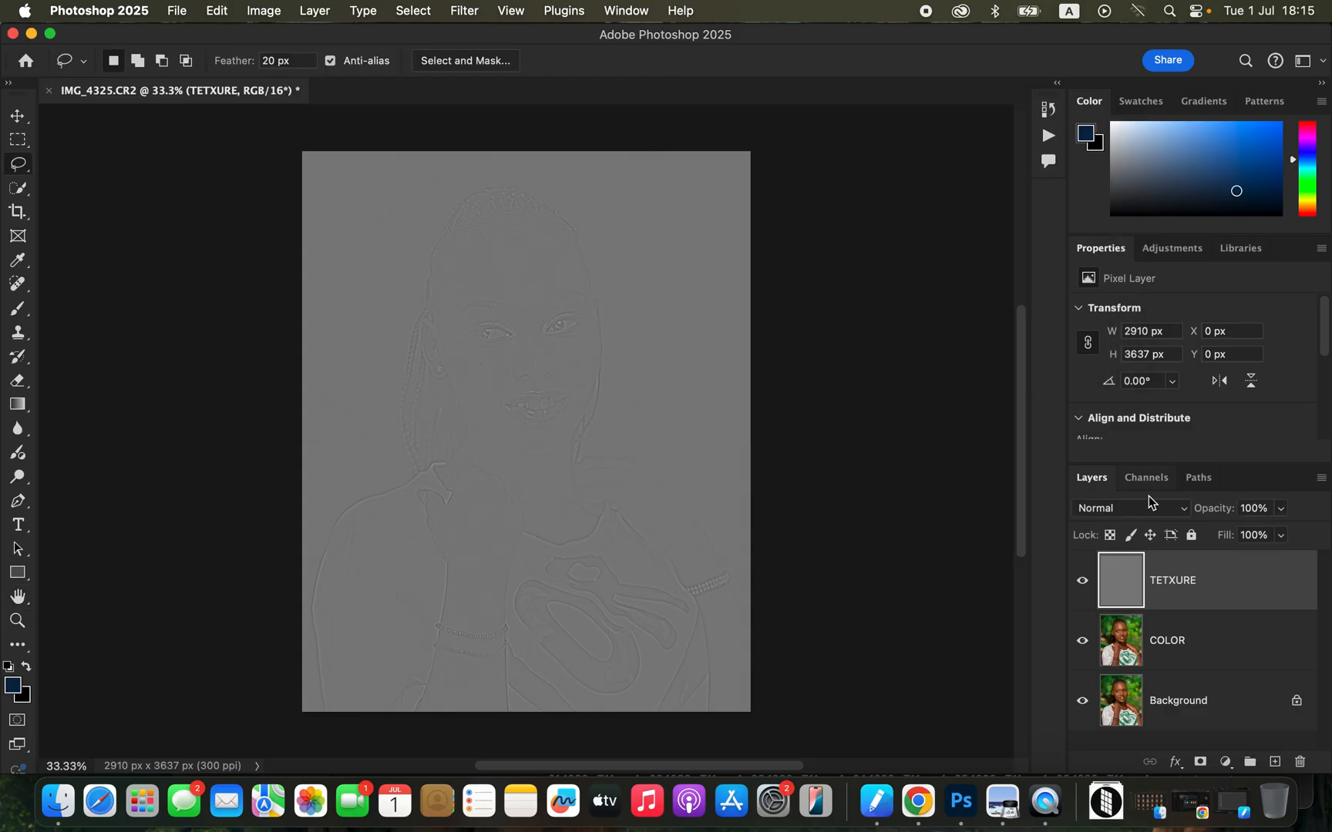
Set the TETXURE layer's blend mode to Linear Light and group it with the COLOR layer.
{"action": "left_click", "coordinate": [1137, 514]}
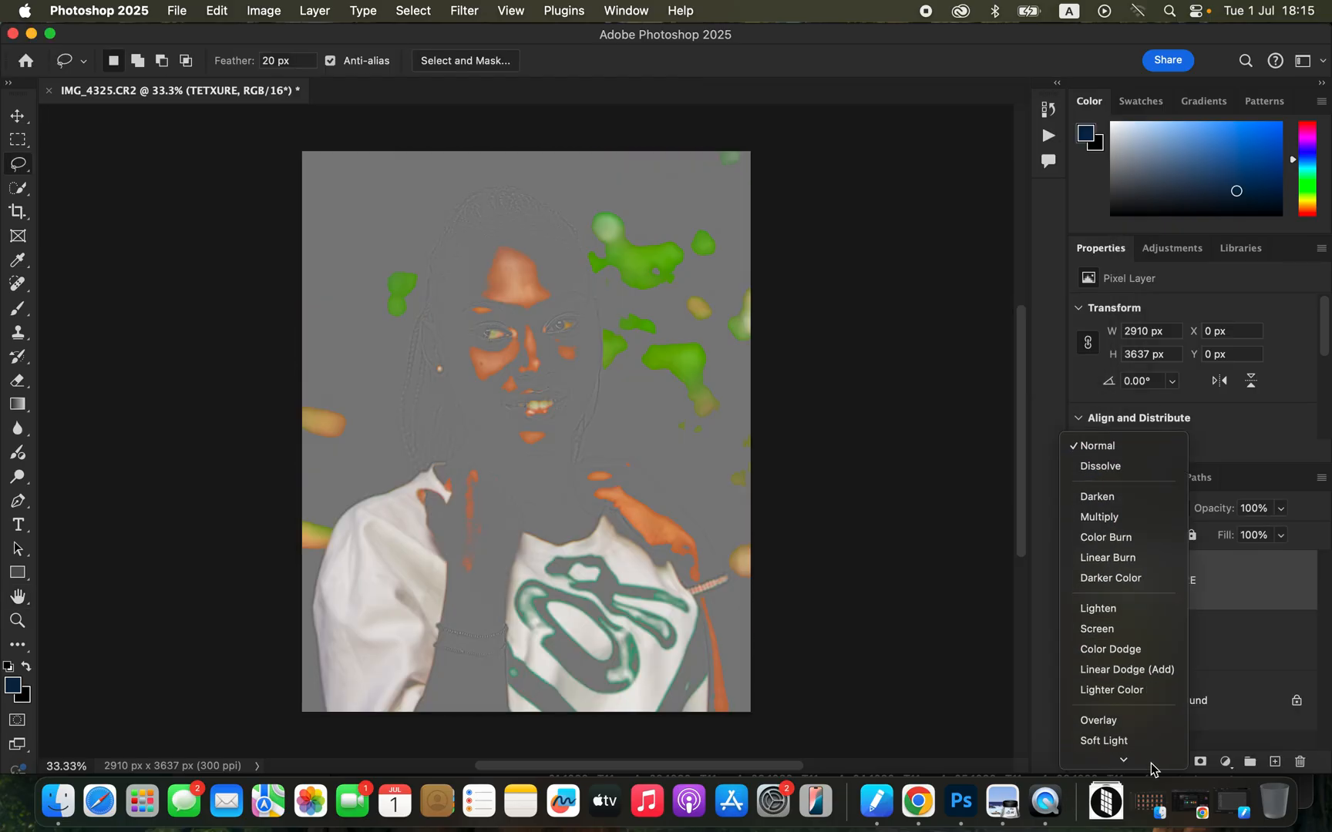
{"action": "left_click", "coordinate": [1133, 601]}
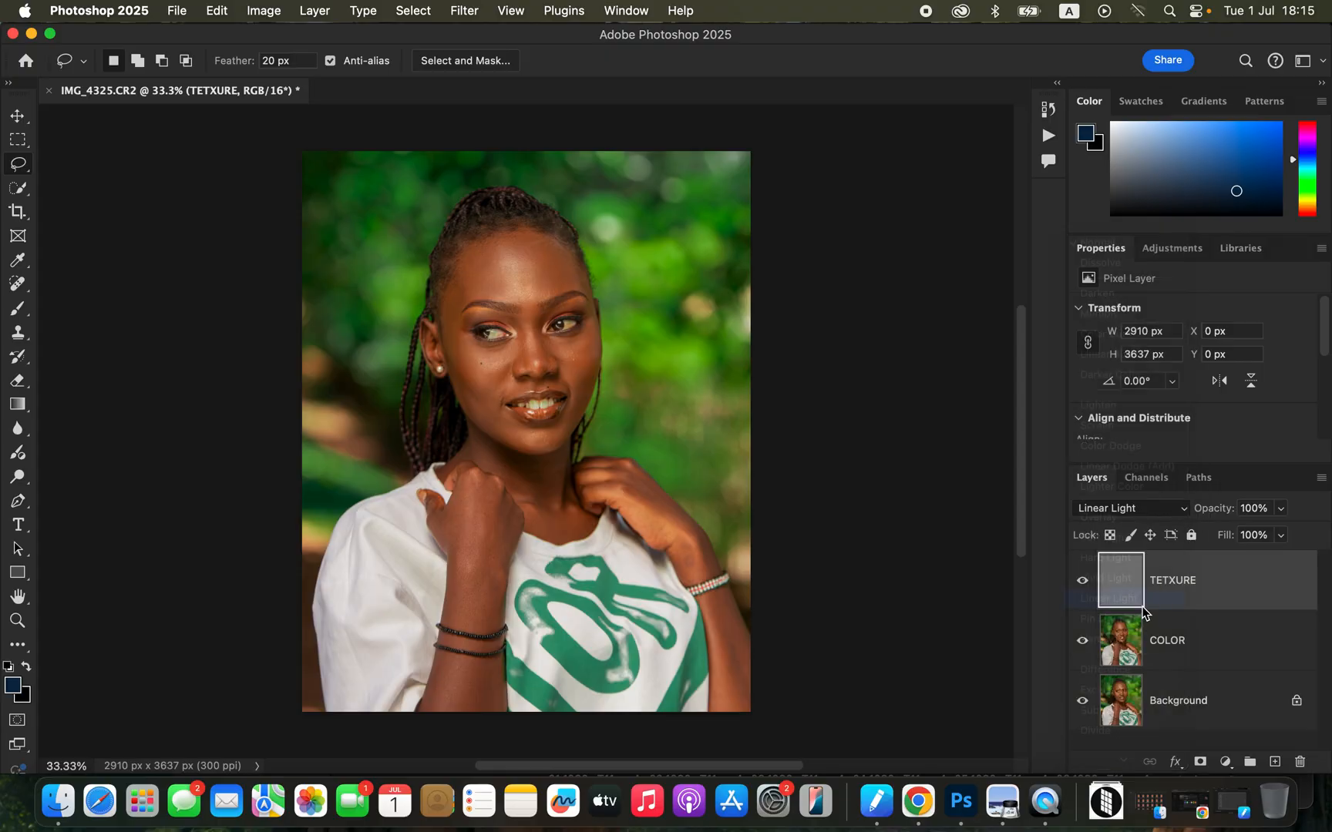
{"action": "left_click", "coordinate": [1231, 643], "text": "shift"}
{"action": "left_click_drag", "start_coordinate": [1261, 610], "coordinate": [1250, 762]}
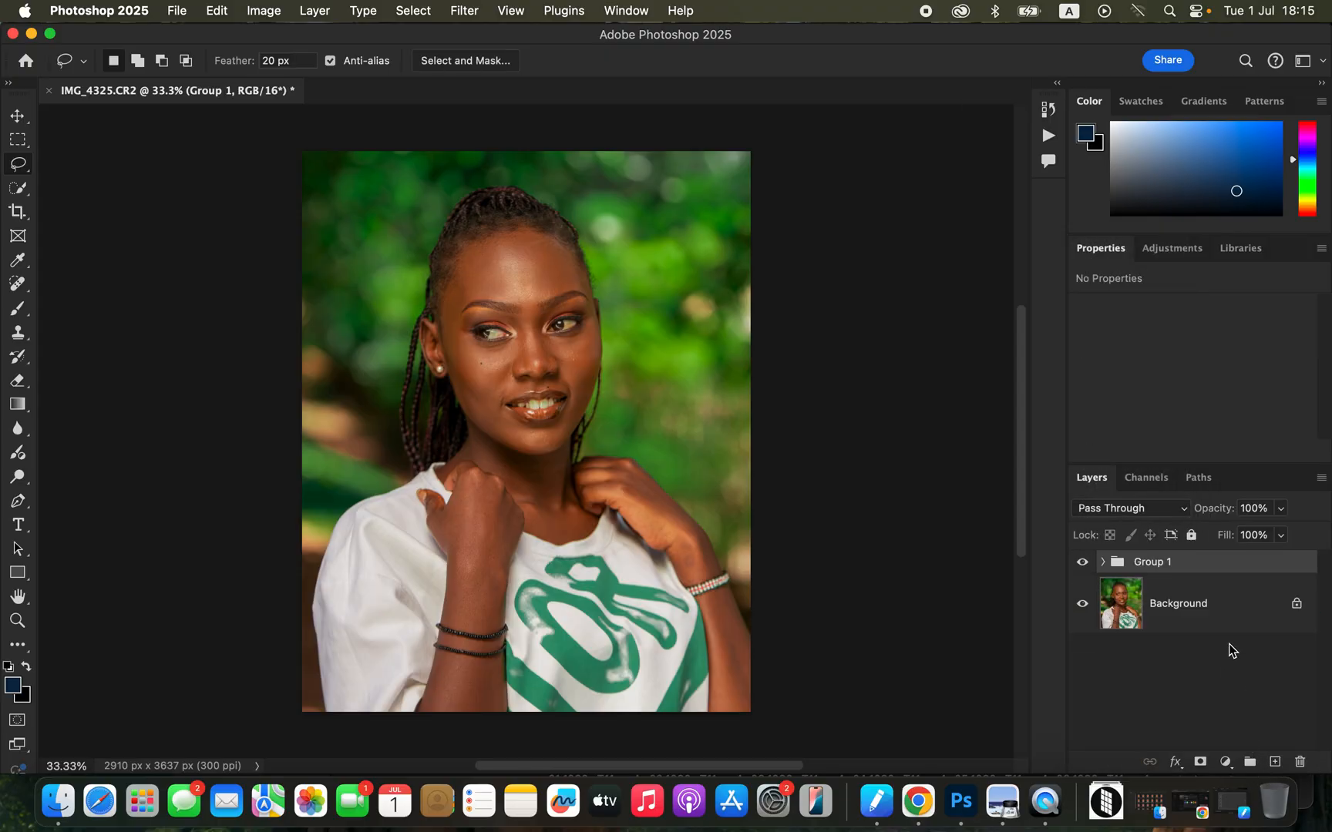
Rename the new group as freq sep and expand it to show its layers.
{"action": "double_click", "coordinate": [1154, 563]}
{"action": "type", "text": "freq sep"}
{"action": "key", "text": "Return"}
{"action": "left_click", "coordinate": [1103, 563]}
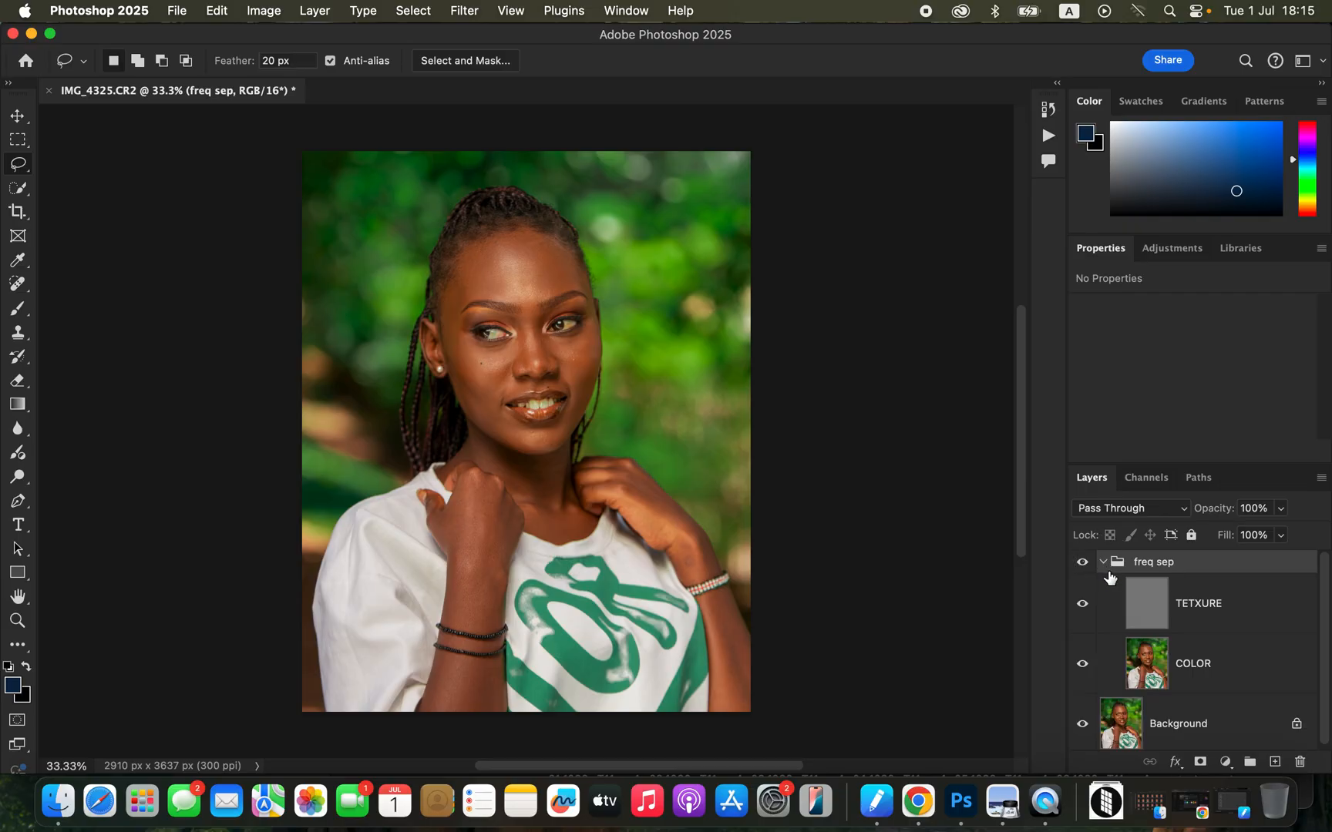
Select the COLOR layer with TETXURE hidden, and ready the Mixer Brush with a soft round tip and a cleaned brush.
{"action": "left_click", "coordinate": [1206, 670]}
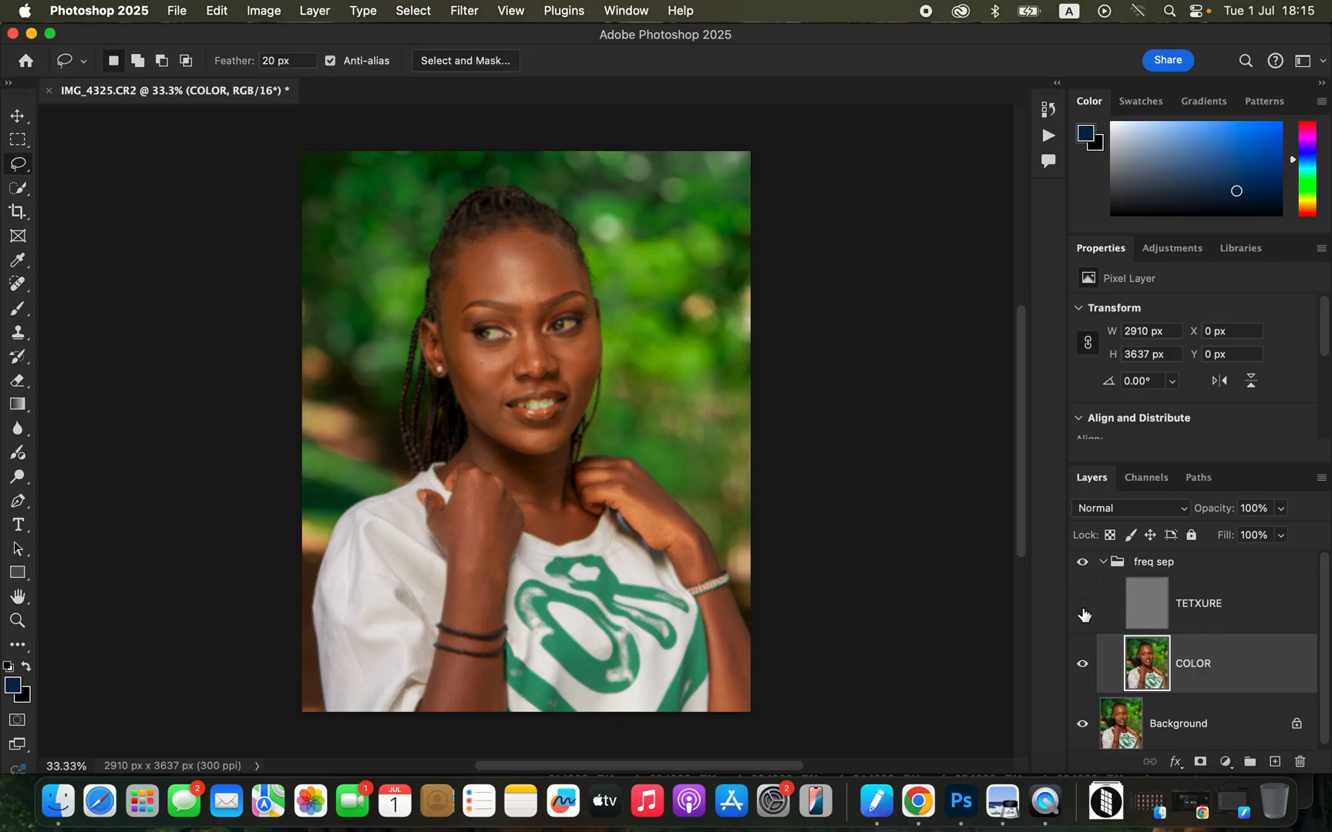
{"action": "left_click", "coordinate": [18, 308]}
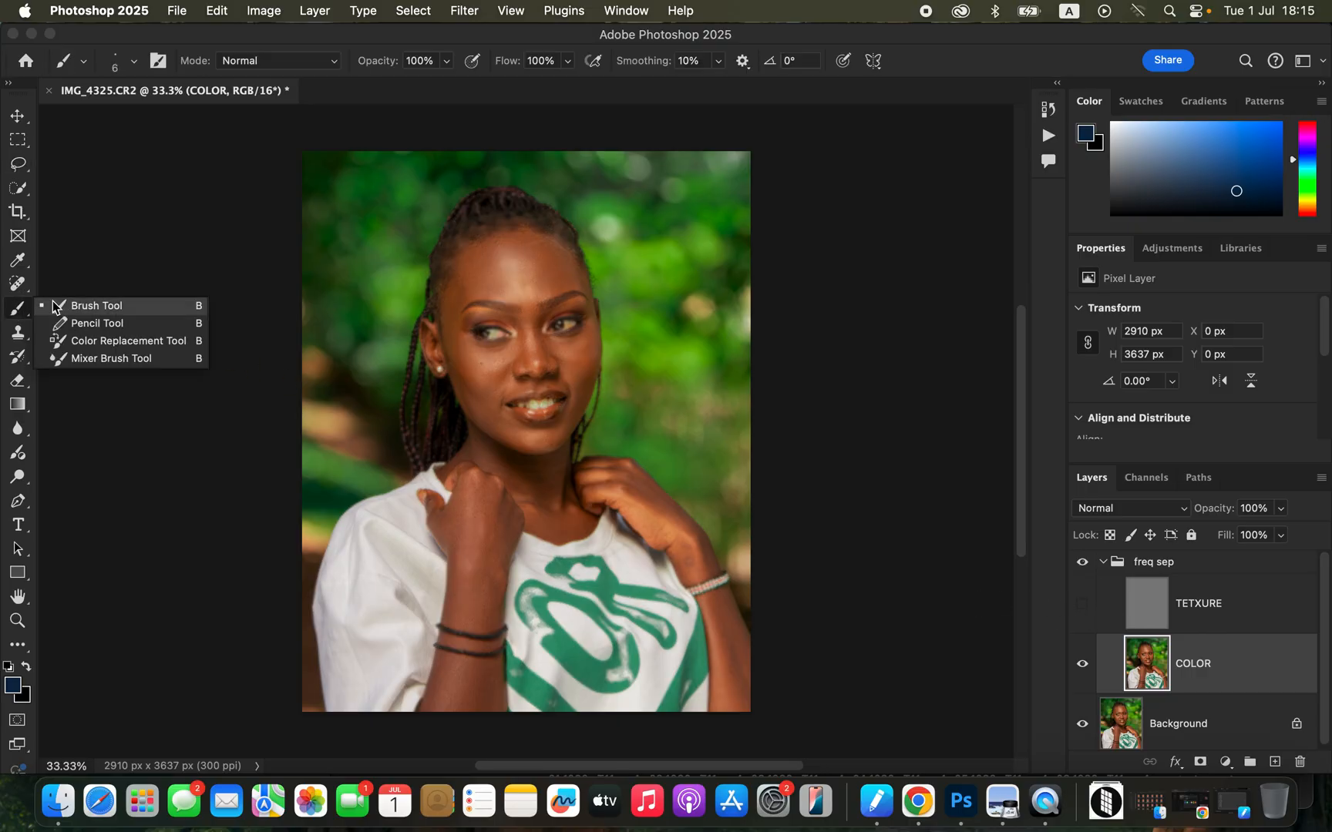
{"action": "left_click", "coordinate": [107, 359]}
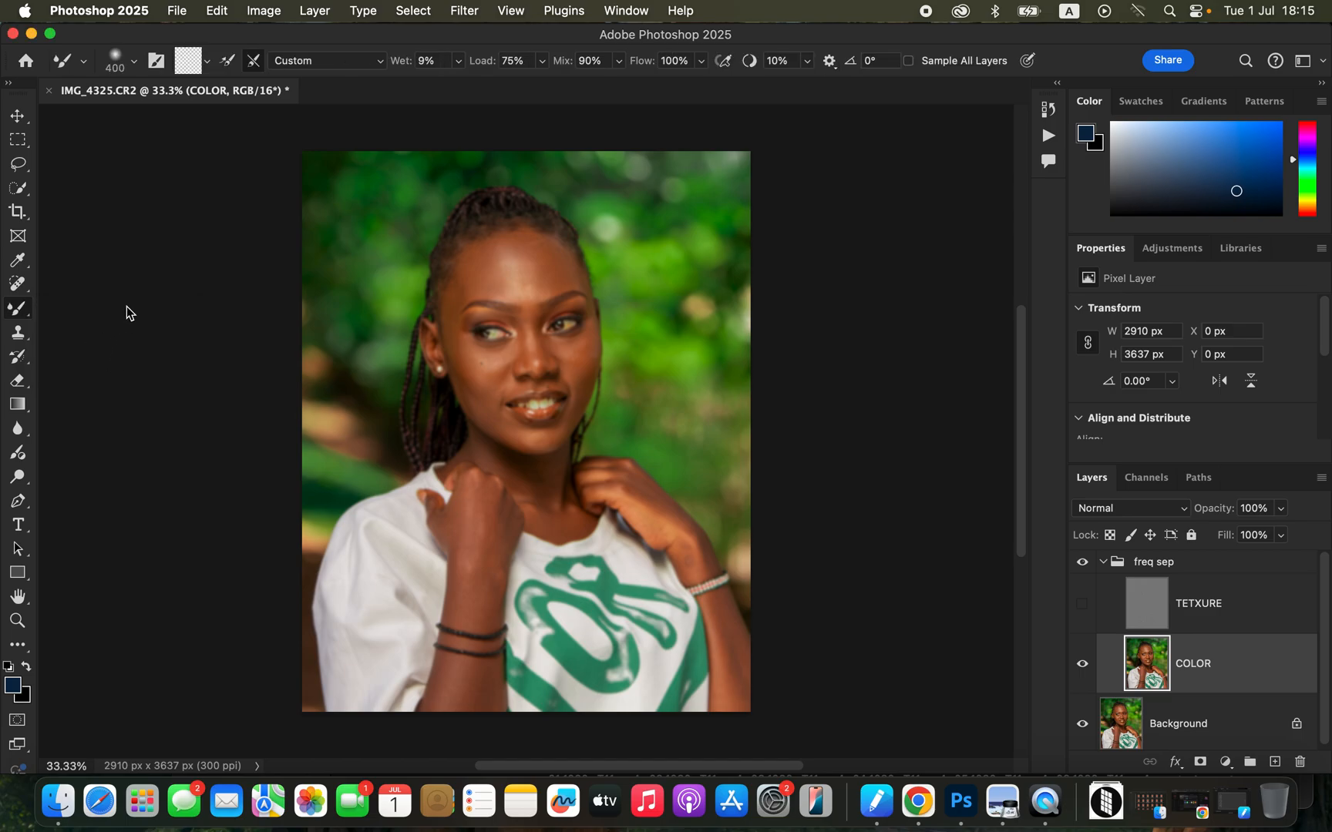
{"action": "left_click", "coordinate": [134, 62]}
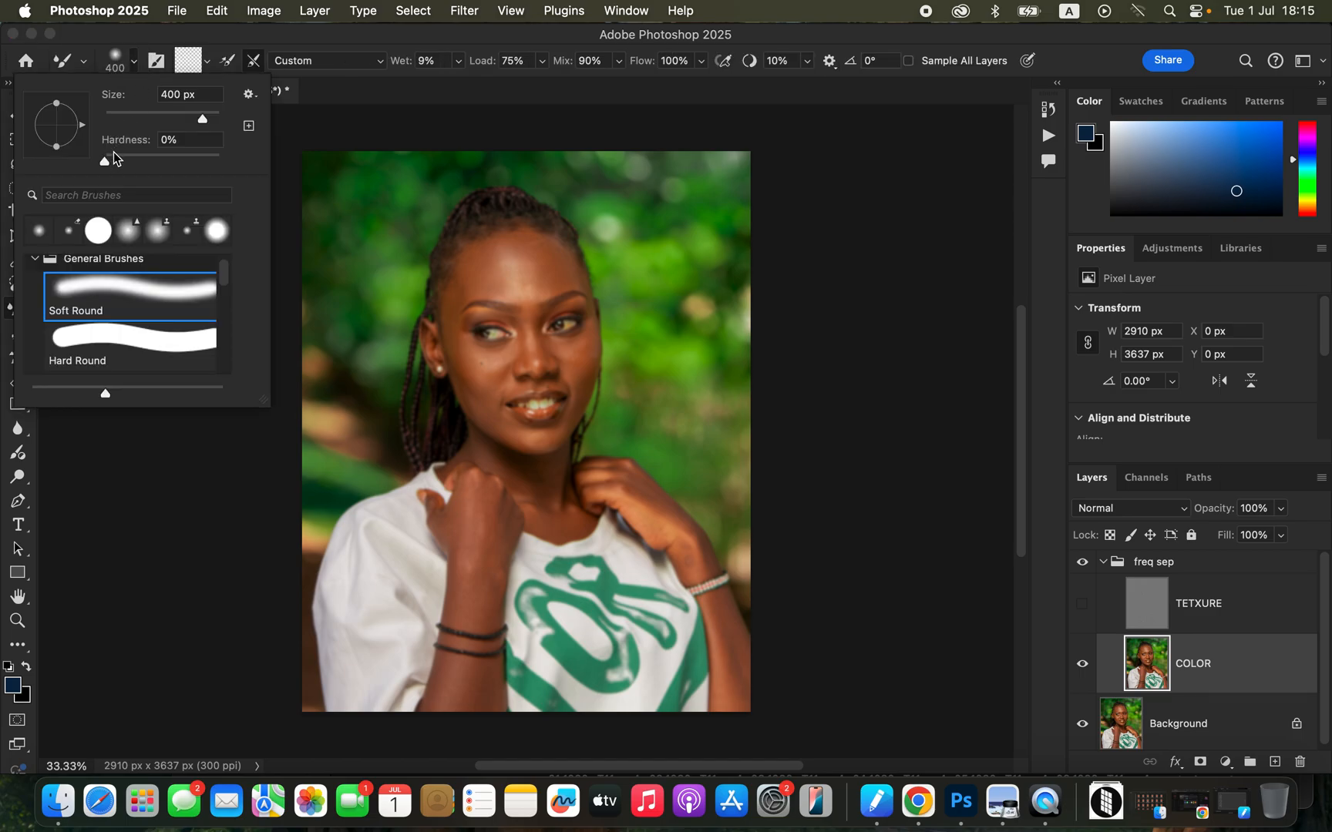
{"action": "left_click", "coordinate": [207, 63]}
{"action": "left_click", "coordinate": [207, 63]}
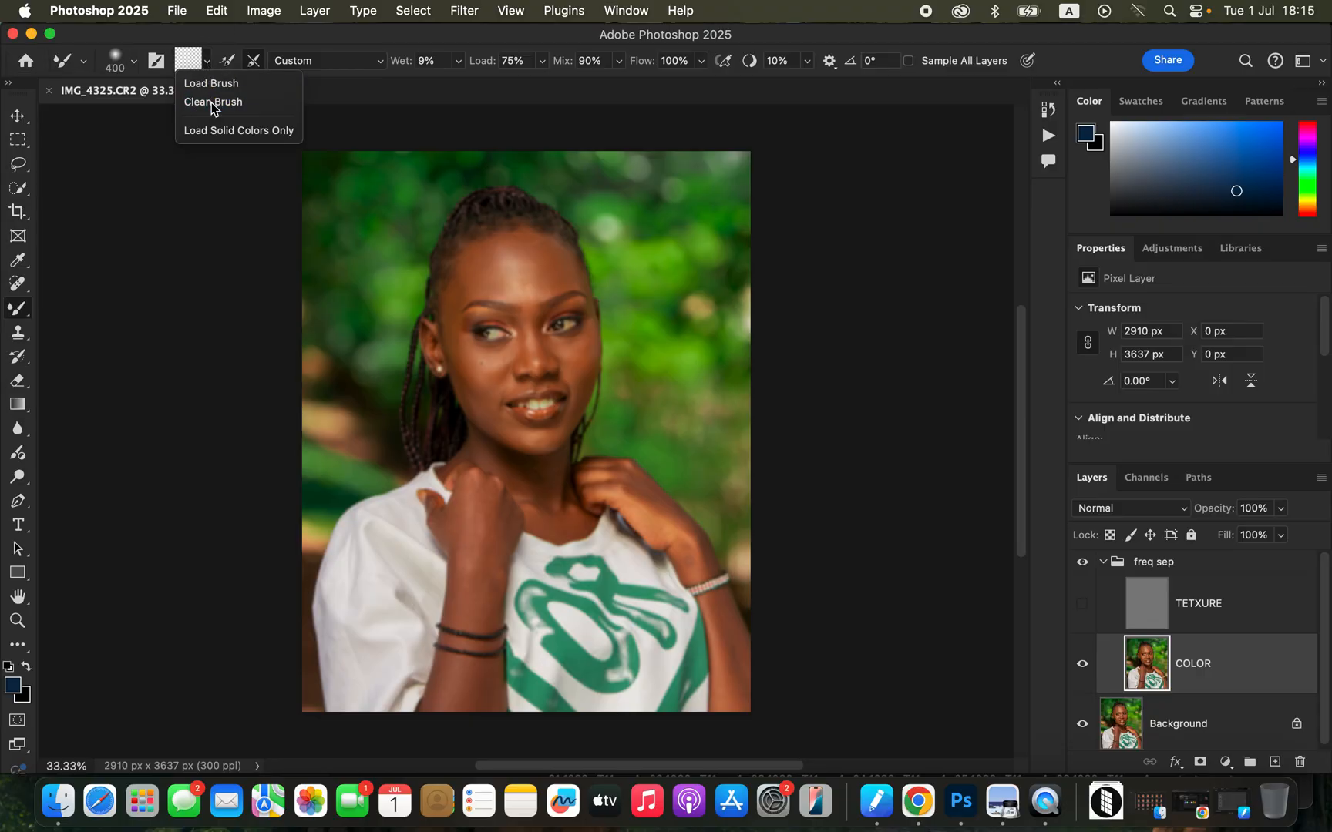
{"action": "left_click", "coordinate": [215, 104]}
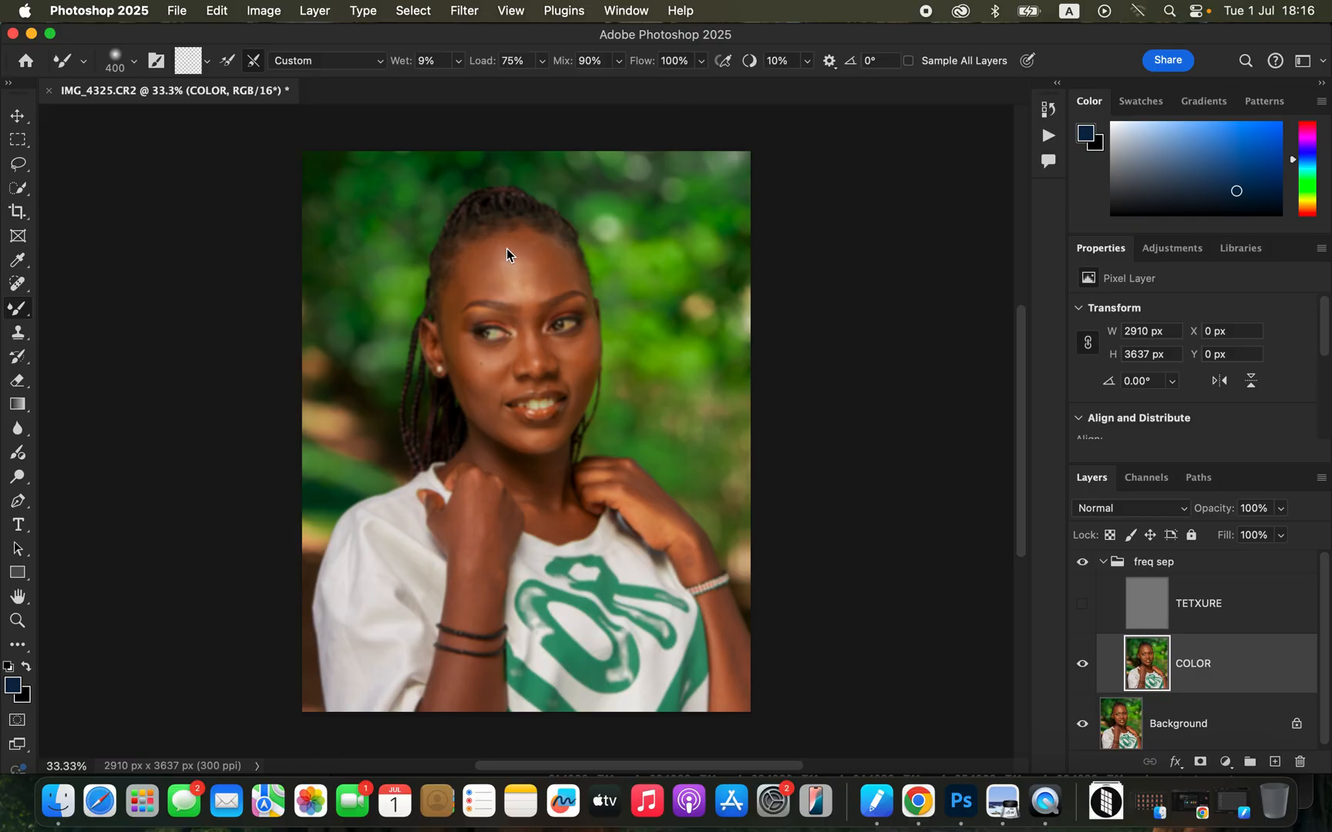
Blend the skin tones of the face, neck and hands on COLOR with the Mixer Brush, varying its size between 125 and 175.
{"action": "key", "text": "bracketleft"}
{"action": "key", "text": "bracketleft"}
{"action": "key", "text": "bracketleft"}
{"action": "key", "text": "bracketleft"}
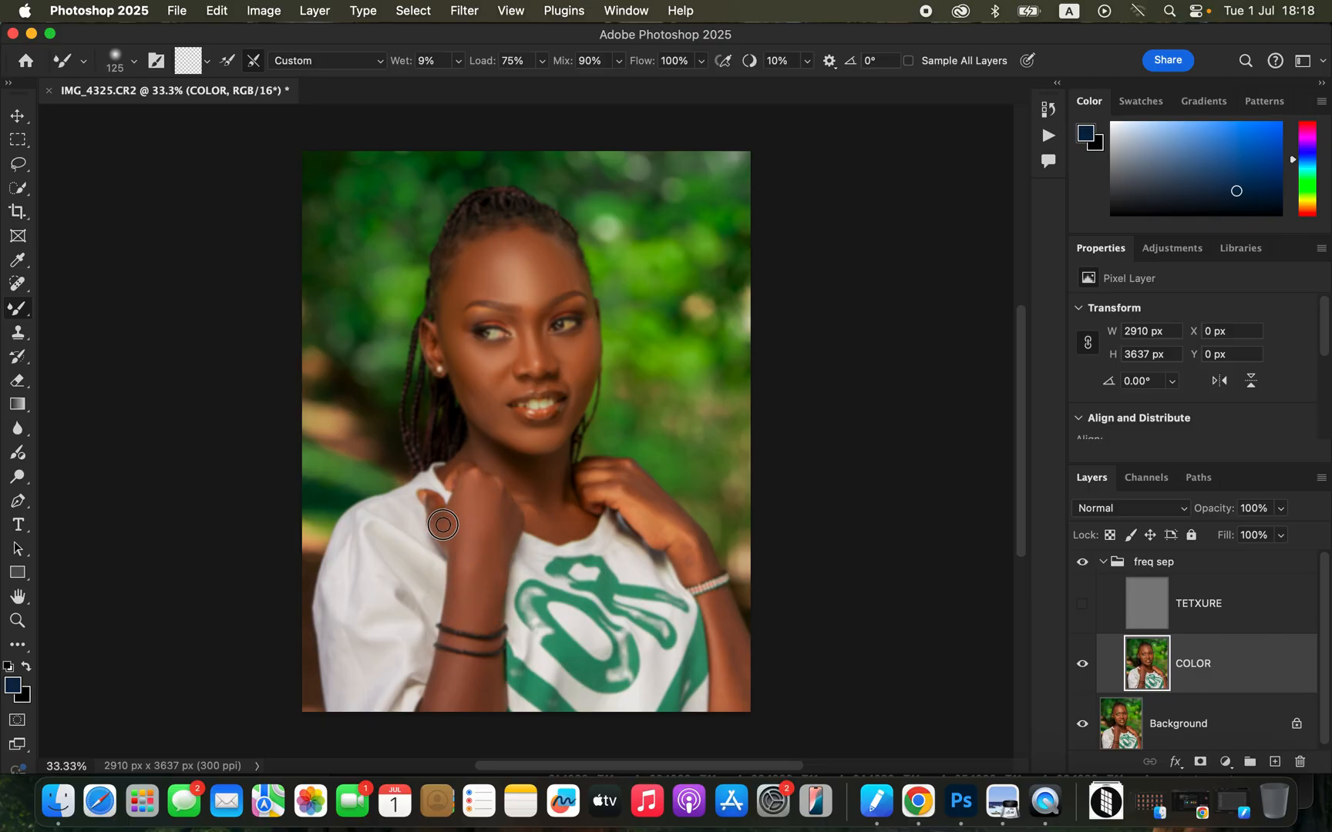
{"action": "key", "text": "bracketright"}
{"action": "left_click_drag", "start_coordinate": [482, 476], "coordinate": [524, 491]}
Show the TETXURE layer again and toggle the freq sep group to compare the skin before and after.
{"action": "left_click", "coordinate": [1083, 604]}
{"action": "left_click", "coordinate": [1081, 568]}
{"action": "left_click", "coordinate": [1081, 569]}
{"action": "left_click", "coordinate": [1081, 569]}
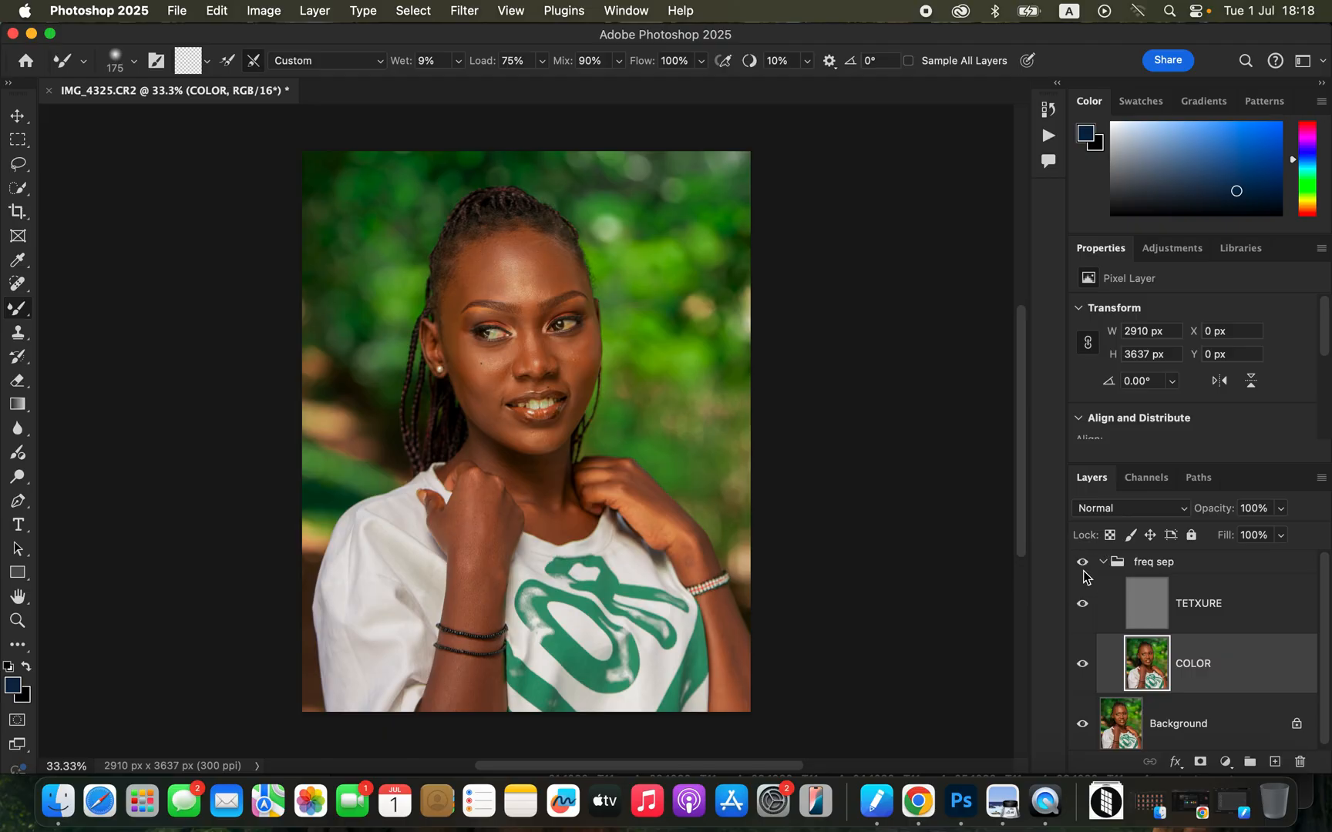
{"action": "key", "text": "super+equal"}
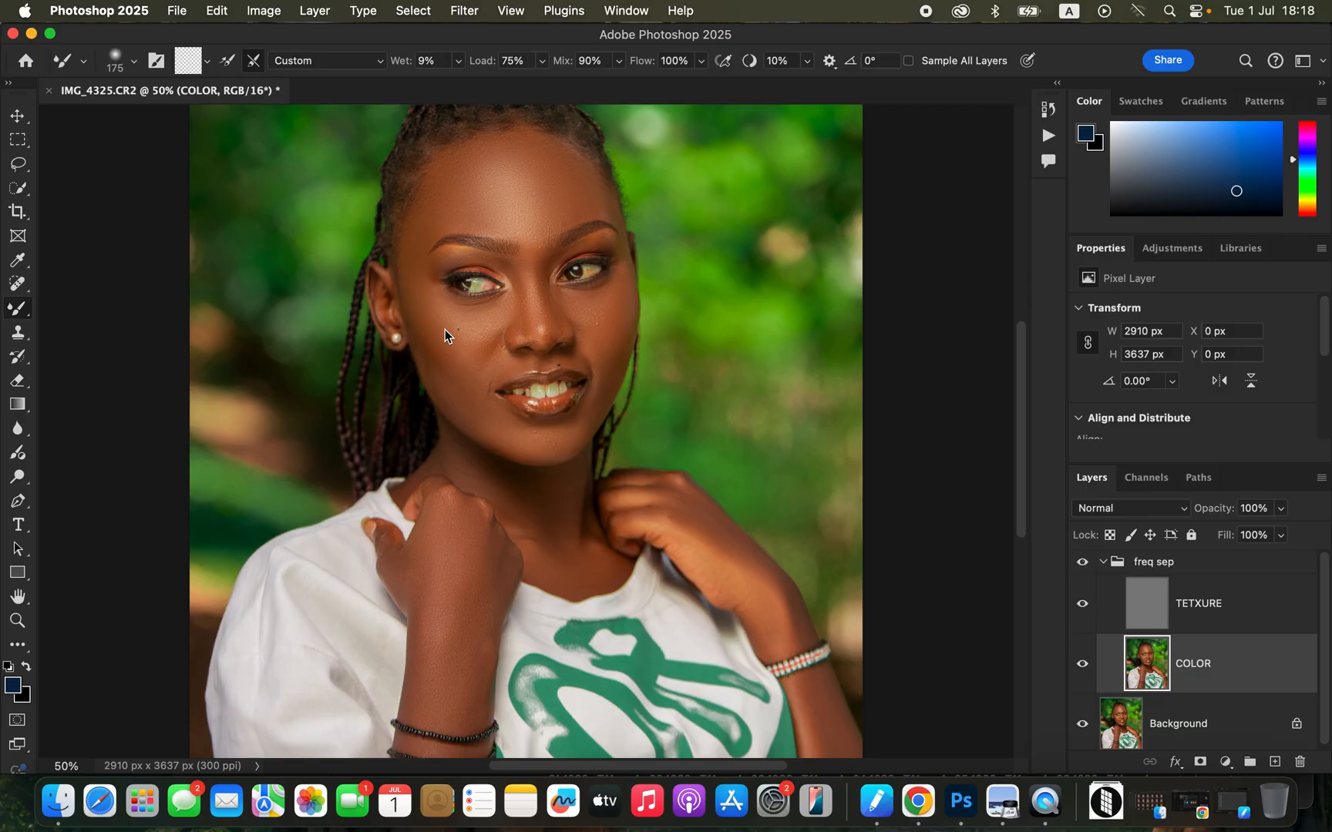
Select the TETXURE layer and set up the Clone Stamp with a 25 px soft round brush sampling the current layer.
{"action": "key", "text": "bracketleft"}
{"action": "key", "text": "bracketleft"}
{"action": "left_click", "coordinate": [1238, 619]}
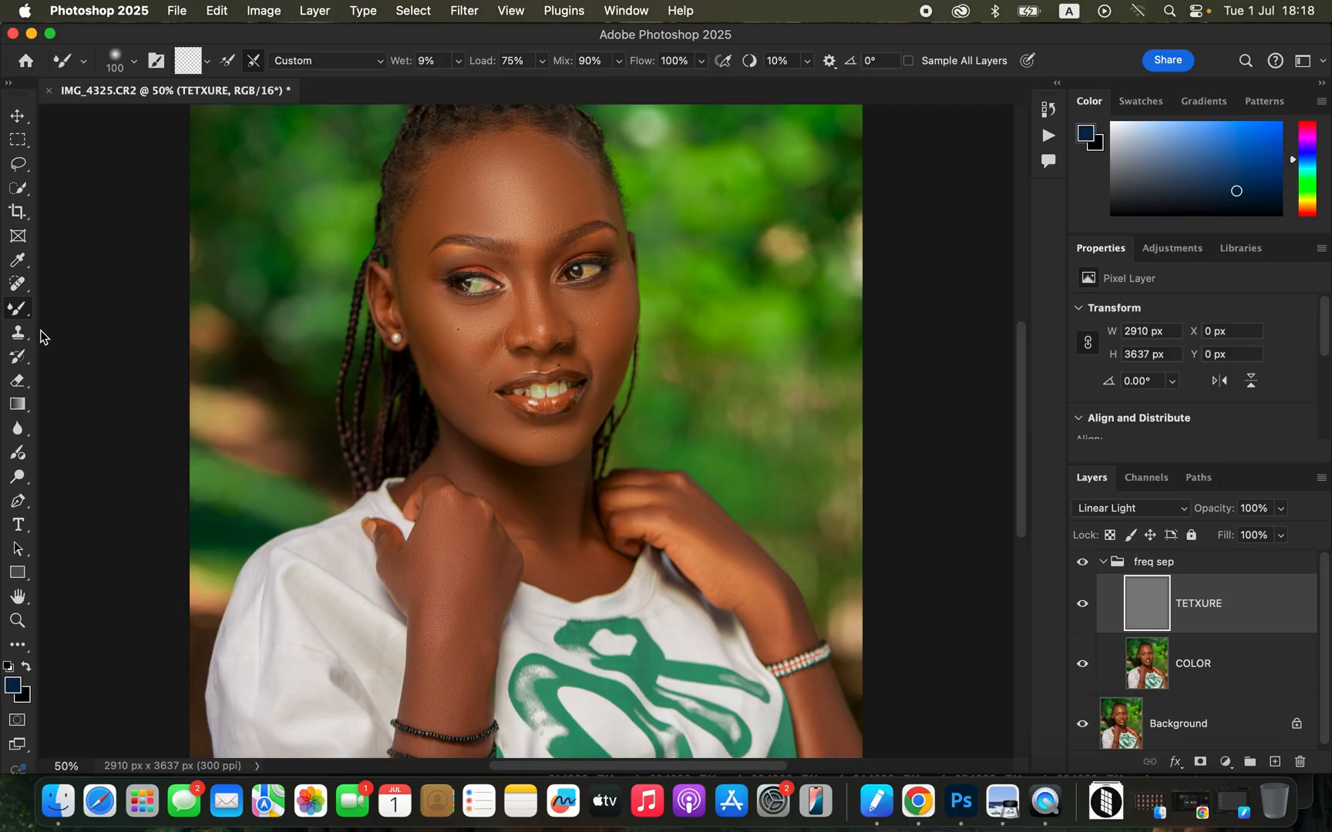
{"action": "left_click", "coordinate": [20, 334]}
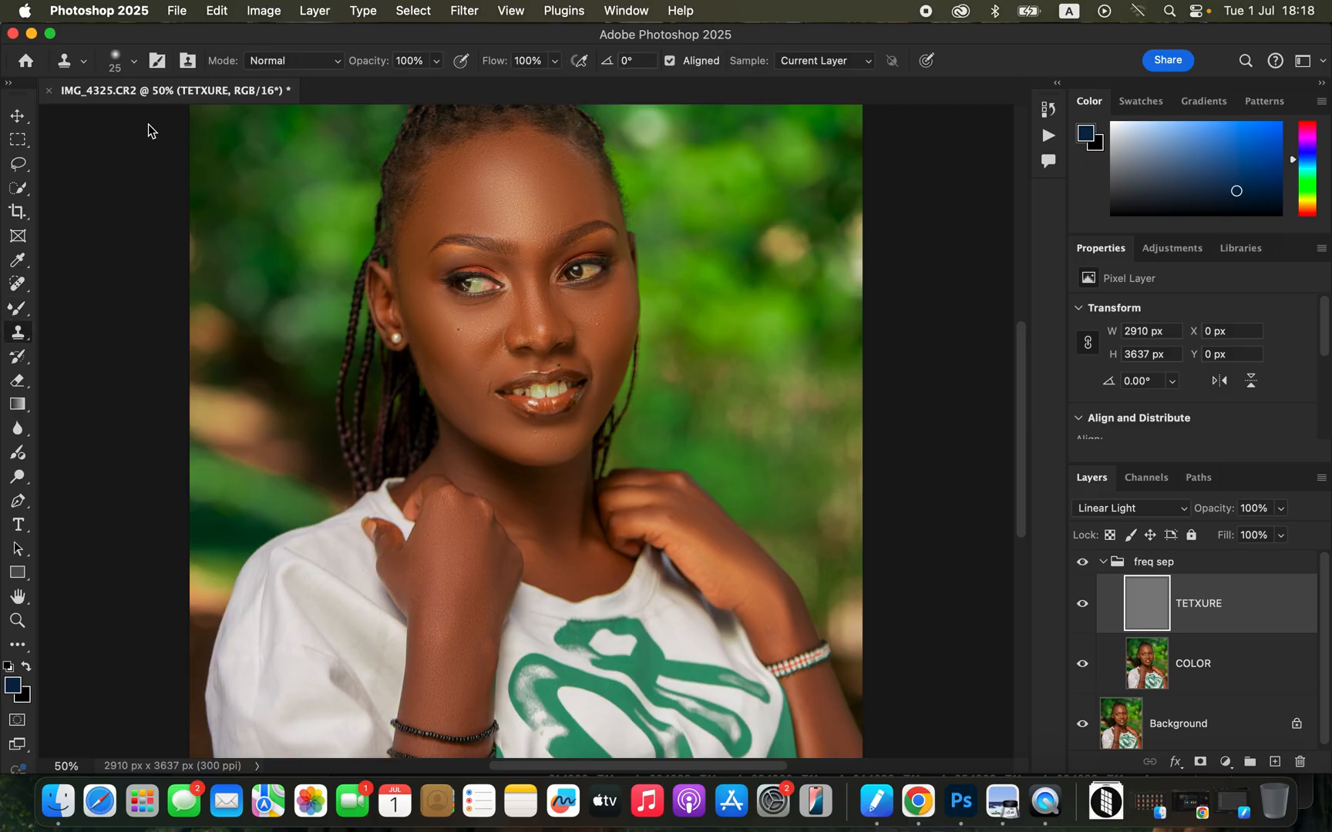
{"action": "left_click", "coordinate": [135, 64]}
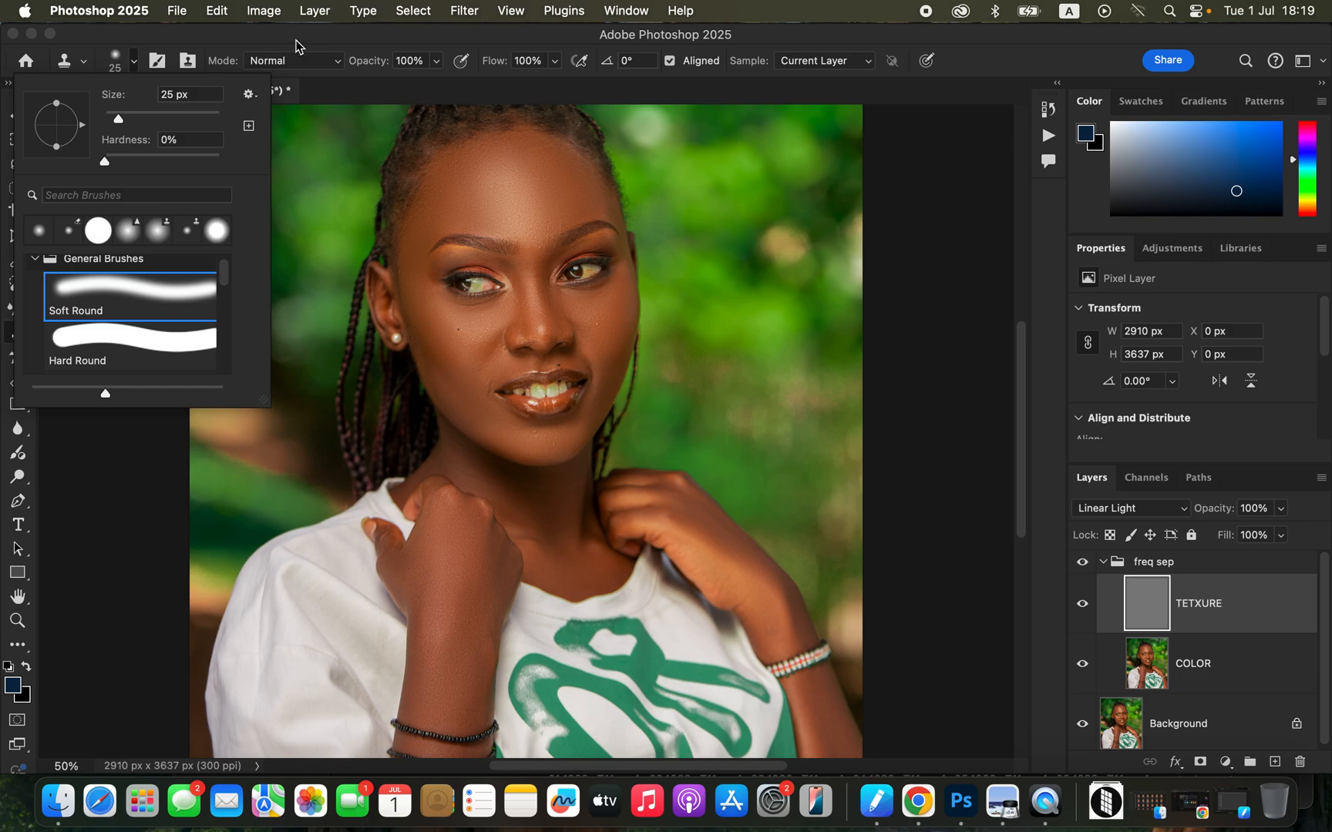
{"action": "left_click", "coordinate": [297, 46]}
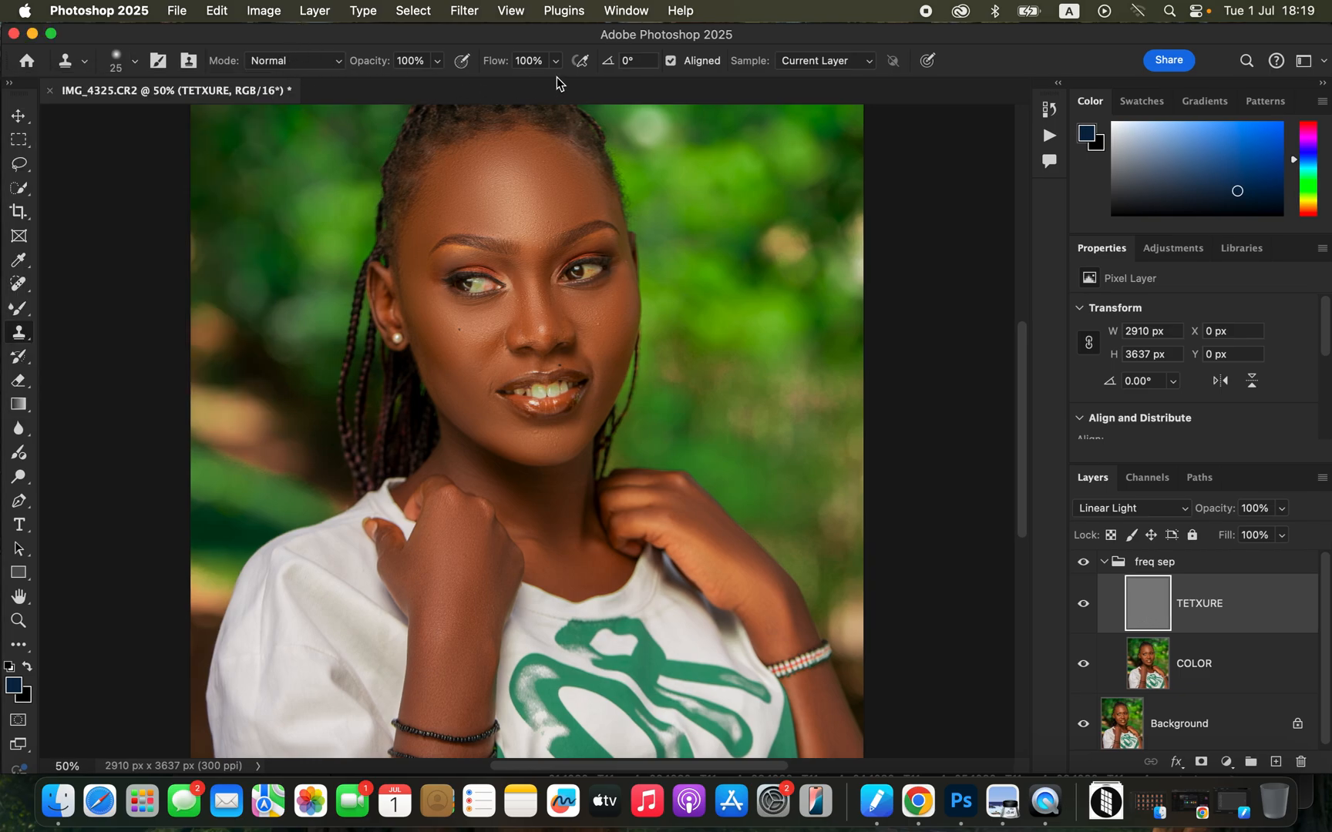
{"action": "left_click", "coordinate": [823, 66]}
{"action": "left_click", "coordinate": [824, 68]}
Clone smooth skin texture over the bumps on the chin, and continue up the nose and forehead with a 35 px brush.
{"action": "key", "text": "super+equal"}
{"action": "key", "text": "super+equal"}
{"action": "key", "text": "super+equal"}
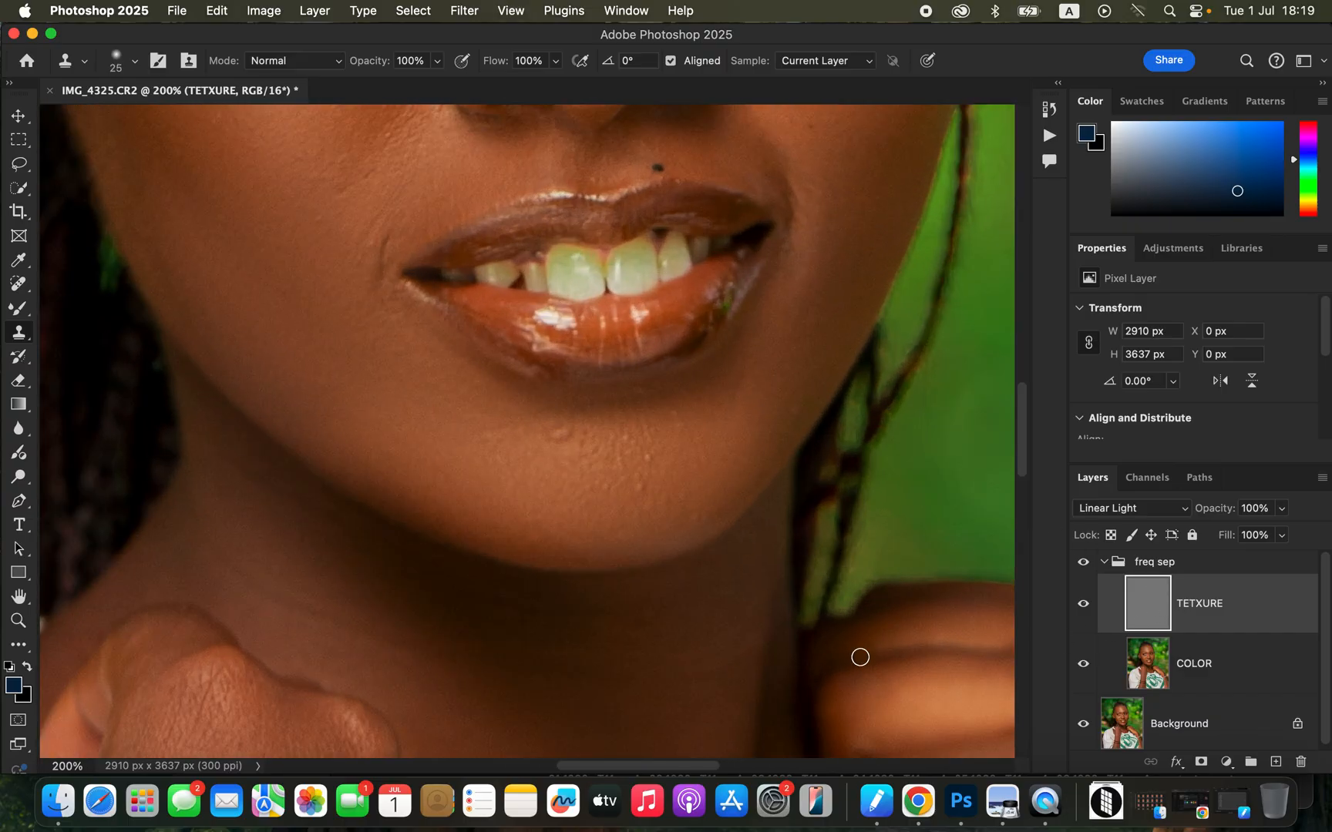
{"action": "left_click", "coordinate": [565, 437]}
{"action": "left_click", "coordinate": [708, 351]}
{"action": "left_click", "coordinate": [551, 461], "text": "alt"}
{"action": "mouse_move", "coordinate": [565, 437]}
{"action": "left_mouse_down"}
{"action": "mouse_move", "coordinate": [589, 462]}
{"action": "mouse_move", "coordinate": [577, 425]}
{"action": "left_mouse_up"}
{"action": "left_click", "coordinate": [584, 479], "text": "alt"}
{"action": "scroll", "coordinate": [758, 234], "scroll_direction": "up", "scroll_amount": 10}
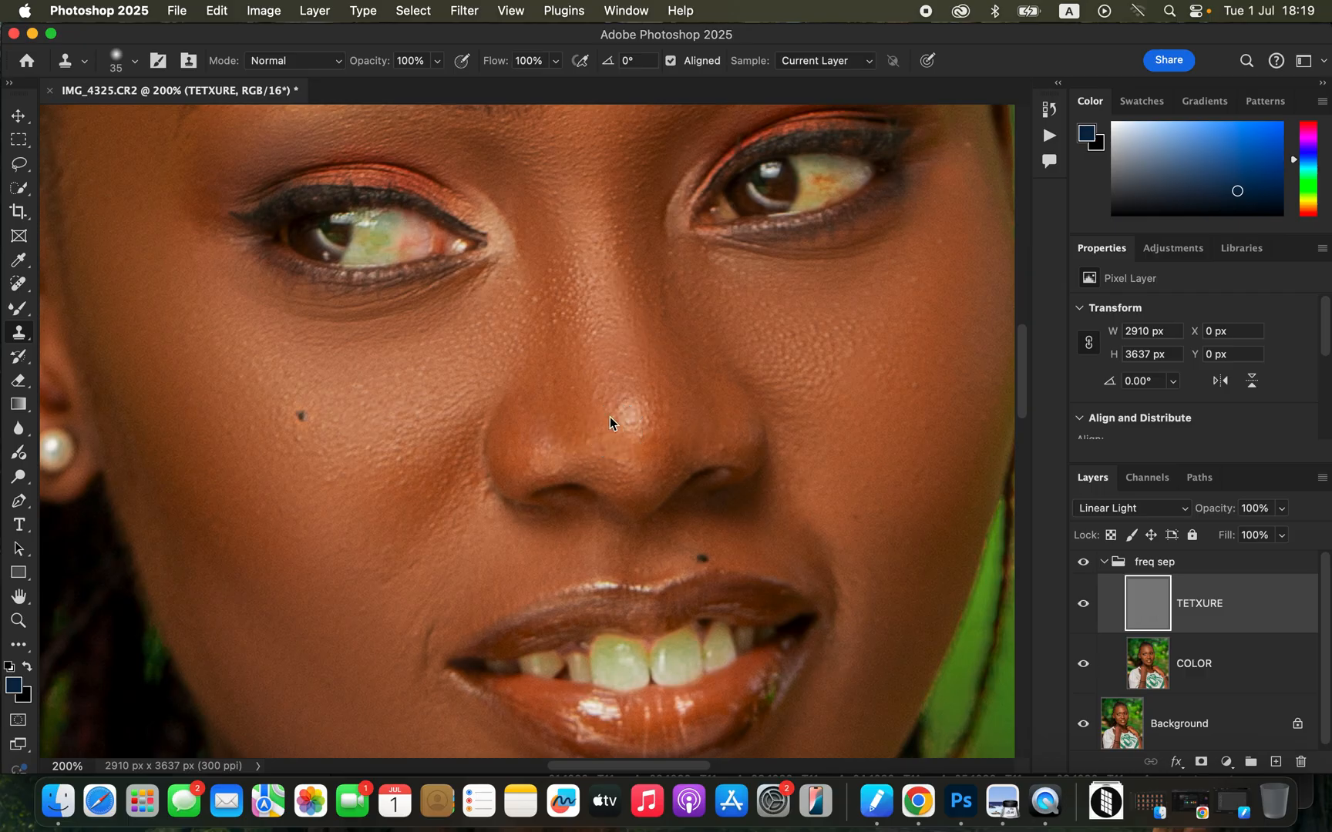
{"action": "scroll", "coordinate": [715, 294], "scroll_direction": "up", "scroll_amount": 10}
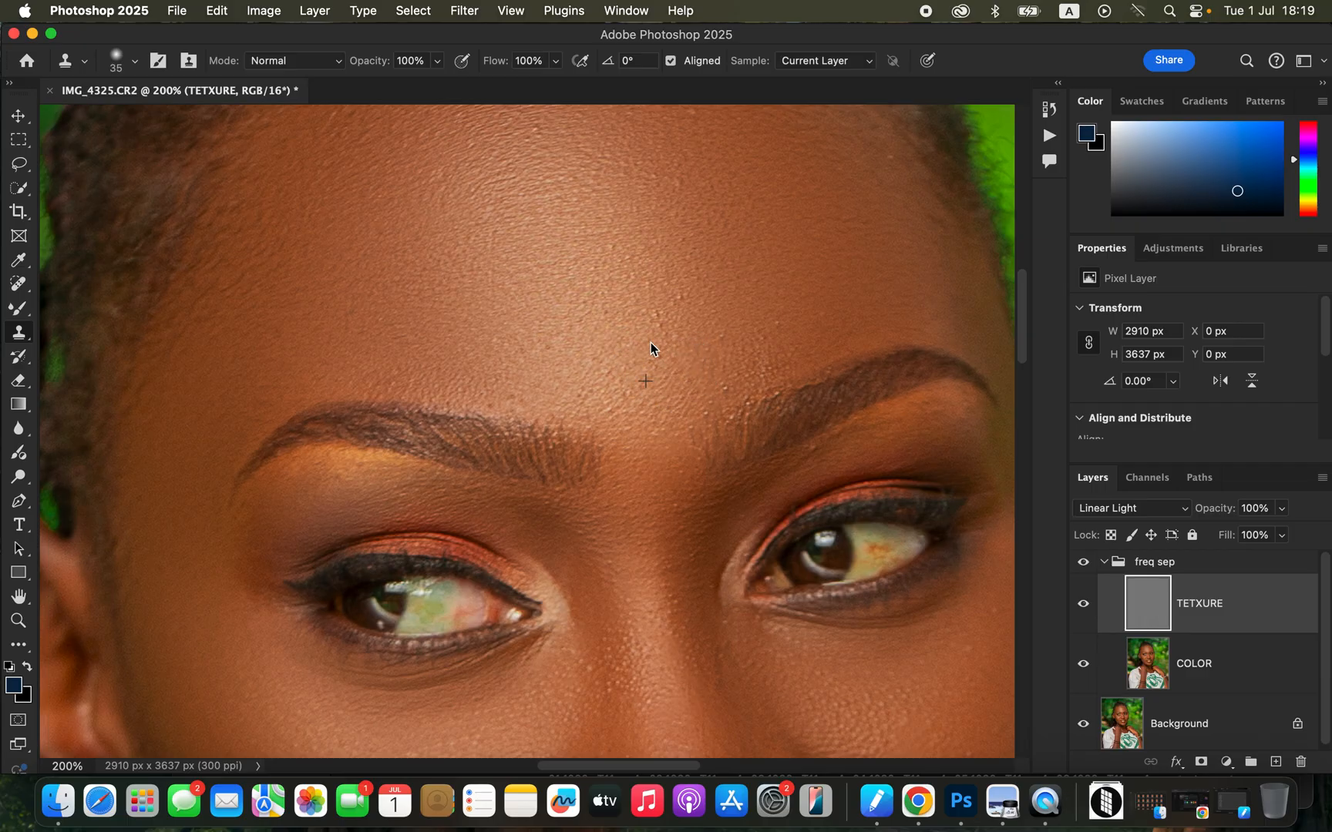
View the whole portrait and toggle the freq sep group's visibility to compare the retouch with the original.
{"action": "key", "text": "super+minus"}
{"action": "key", "text": "super+minus"}
{"action": "key", "text": "super+minus"}
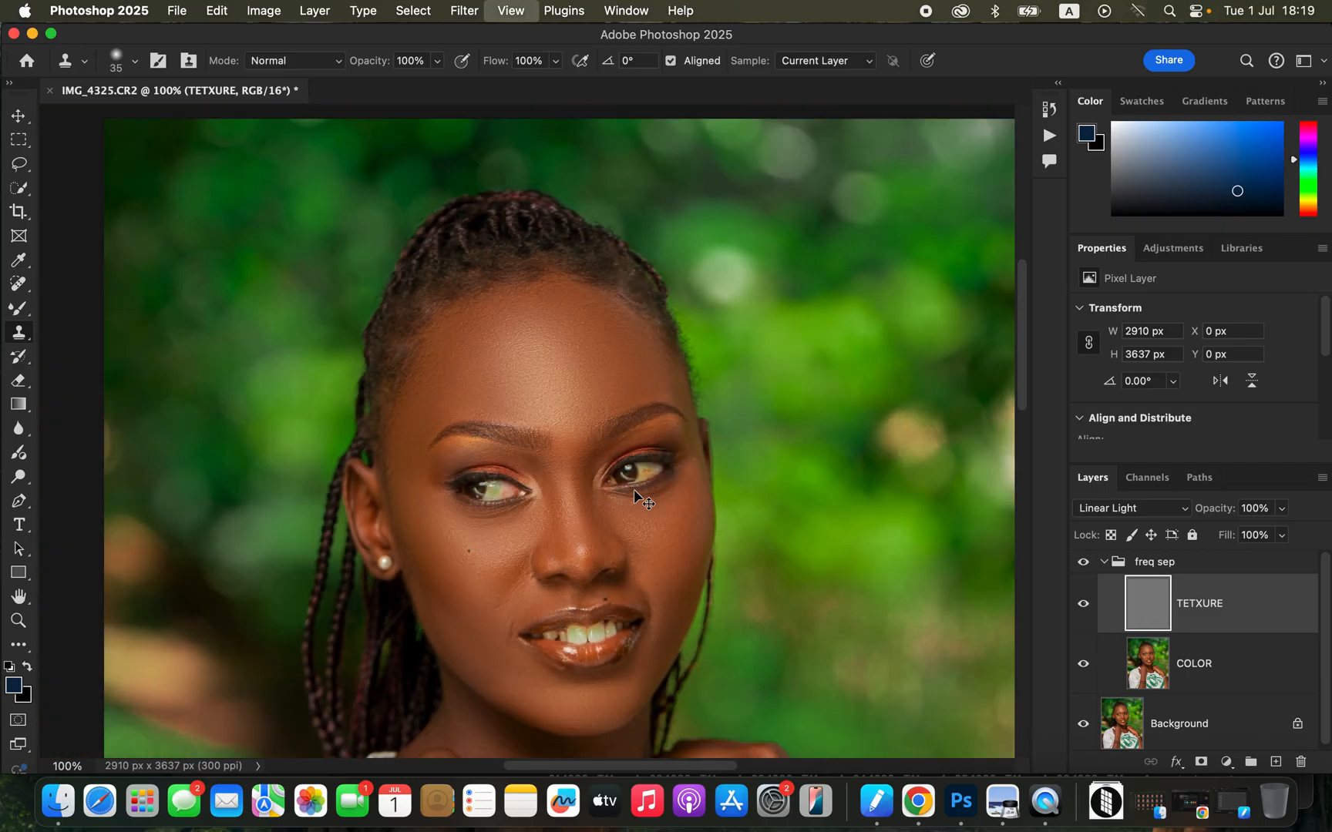
{"action": "key", "text": "super+minus"}
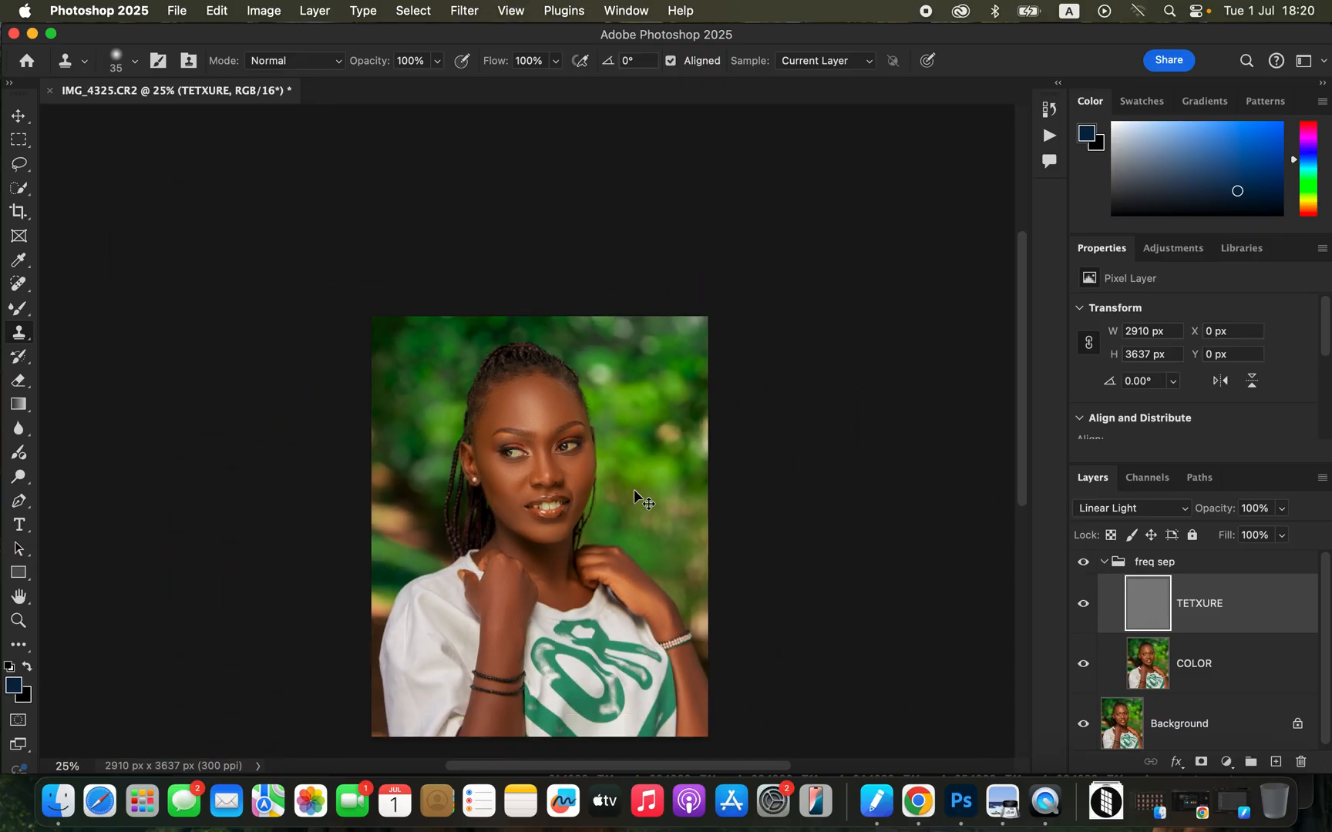
{"action": "key", "text": "super+plus"}
{"action": "left_click_drag", "start_coordinate": [1013, 455], "coordinate": [1046, 532]}
{"action": "left_click", "coordinate": [1084, 563]}
{"action": "left_click", "coordinate": [1084, 564]}
{"action": "left_click", "coordinate": [1084, 563]}
{"action": "left_click", "coordinate": [1083, 563]}
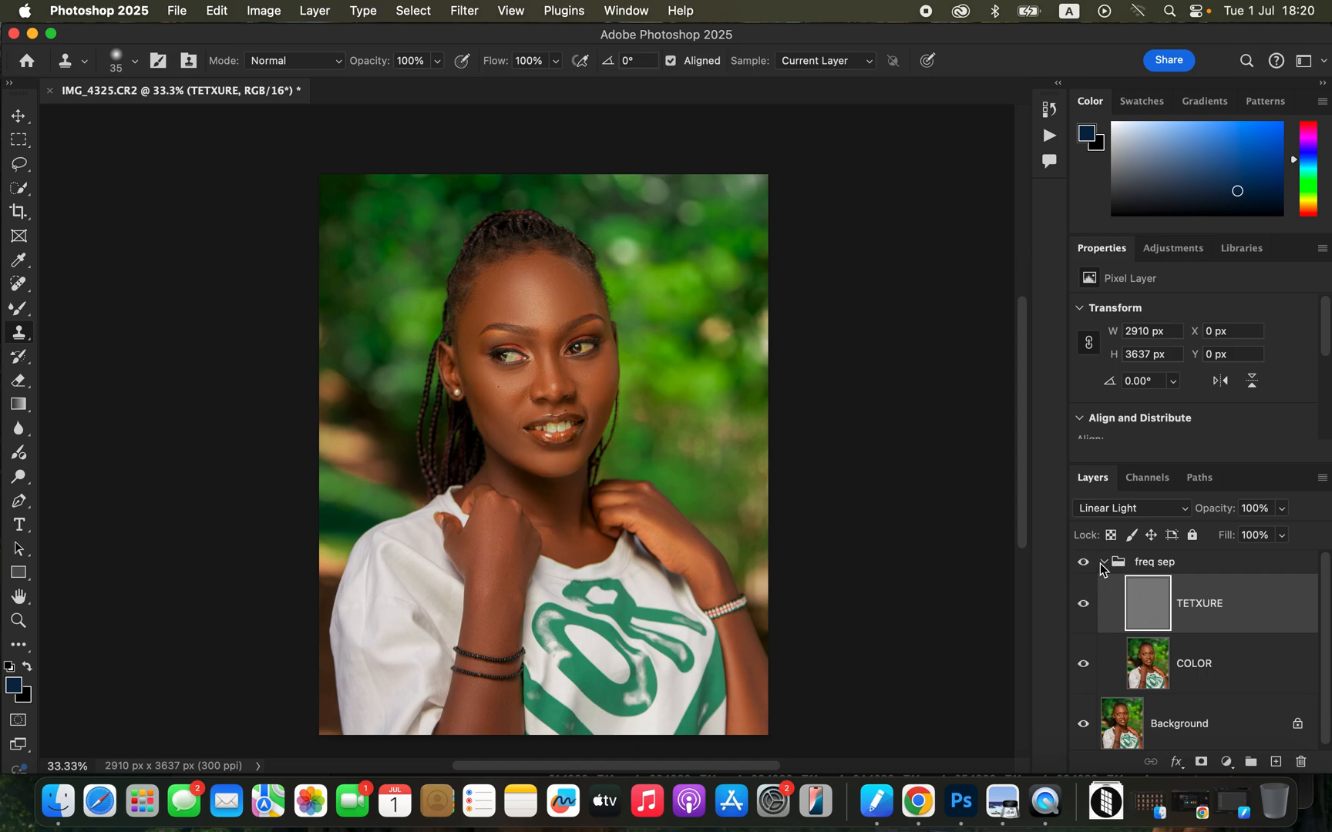
Collapse the freq sep group and stamp all visible layers into a new merged layer above it.
{"action": "left_click", "coordinate": [1103, 563]}
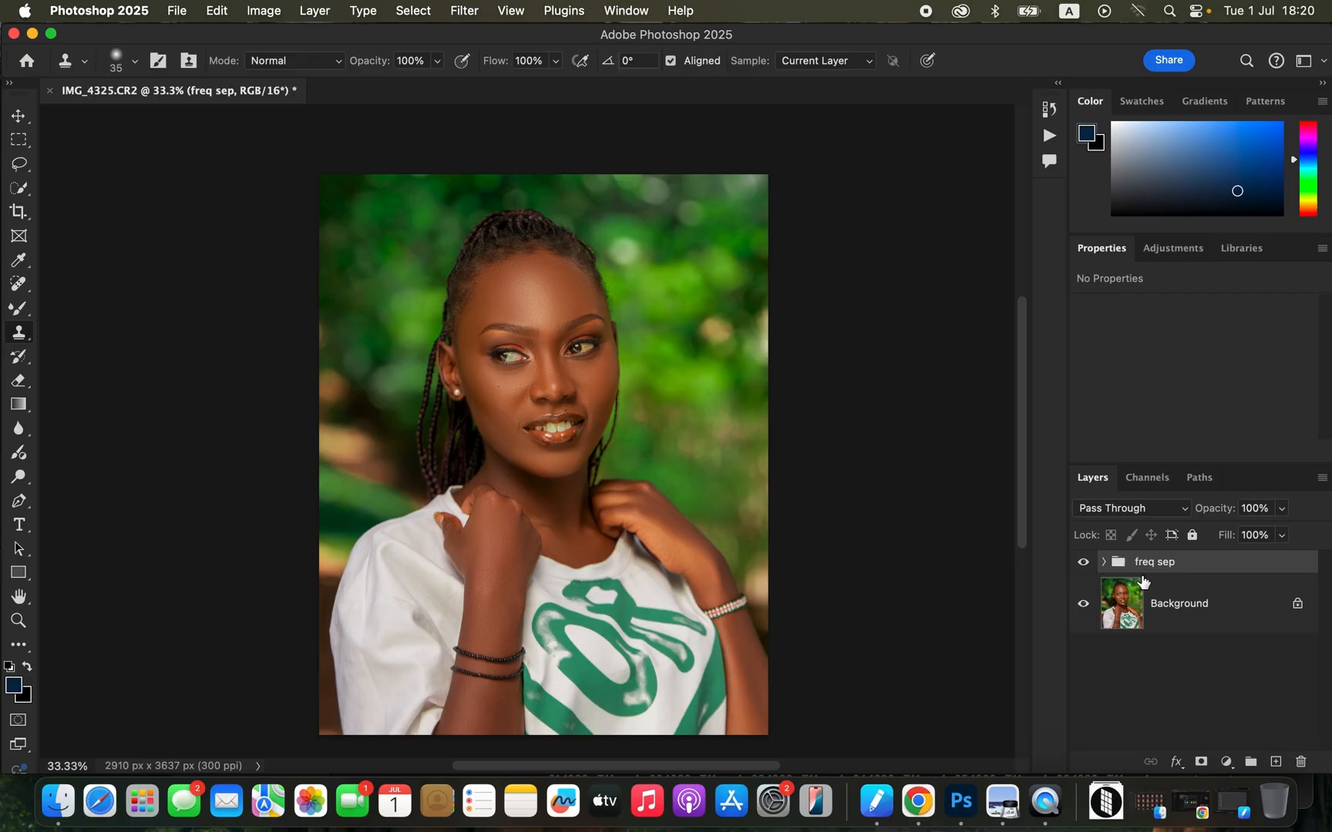
{"action": "left_click", "coordinate": [1106, 562]}
{"action": "left_click", "coordinate": [1109, 564]}
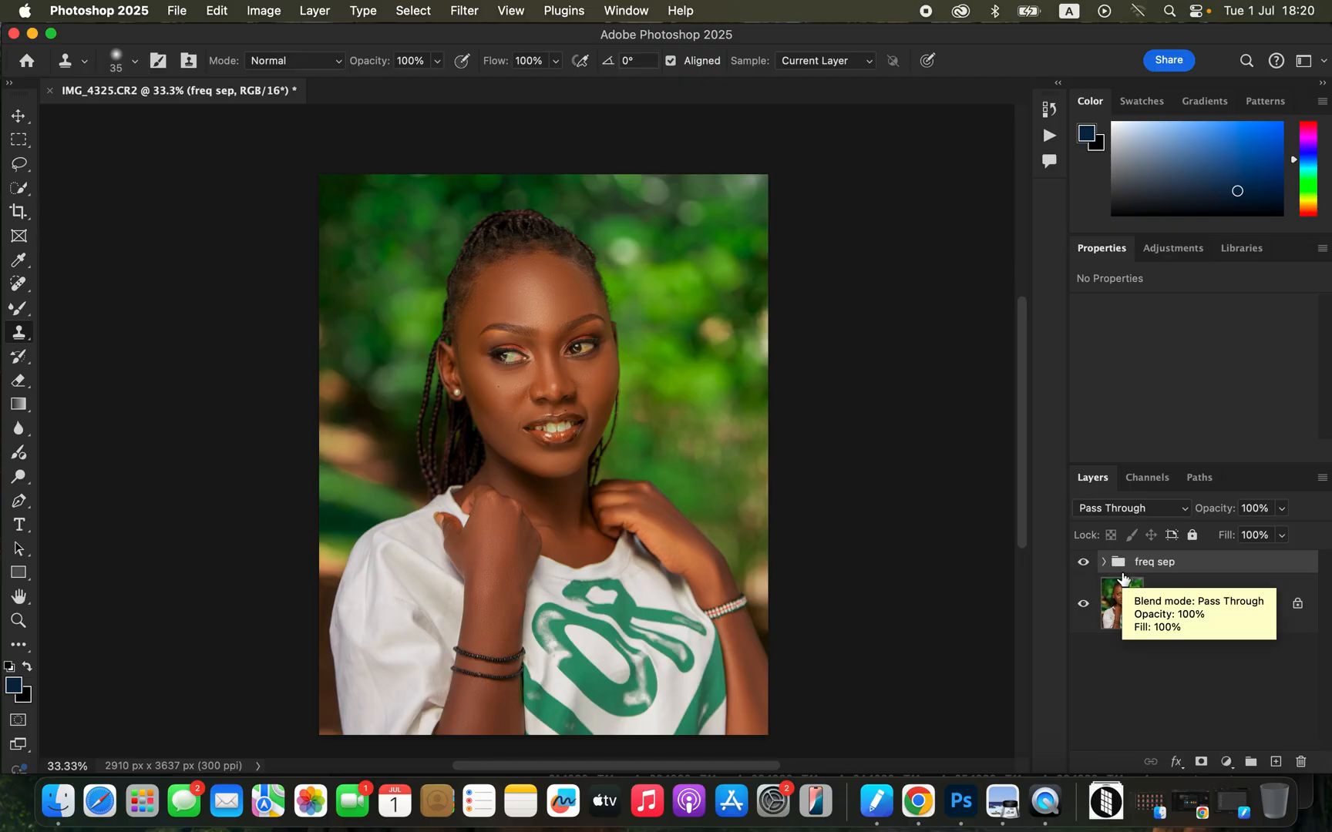
{"action": "key", "text": "alt+shift+super+e"}
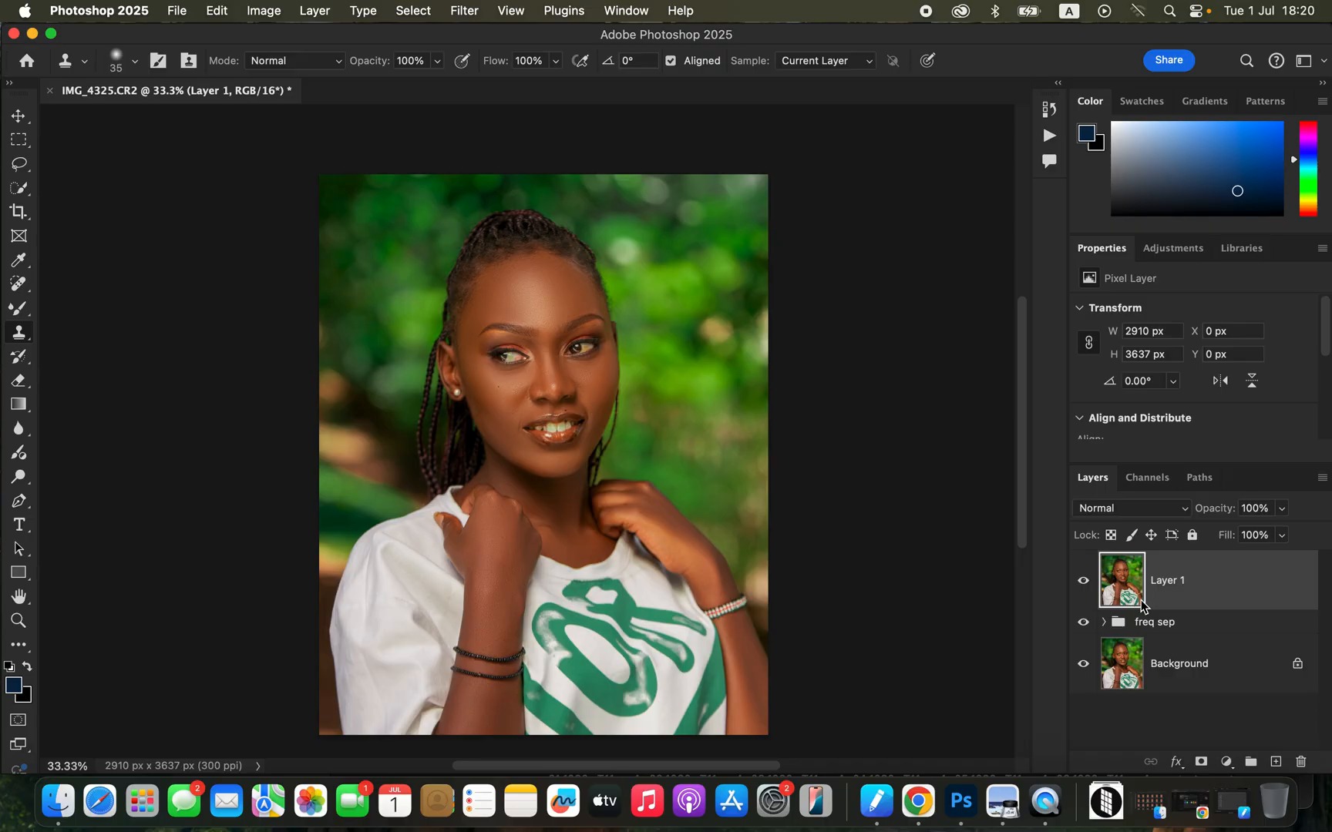
Select the subject and add an empty layer above the merged layer with its blend mode set to Color.
{"action": "left_click", "coordinate": [413, 10]}
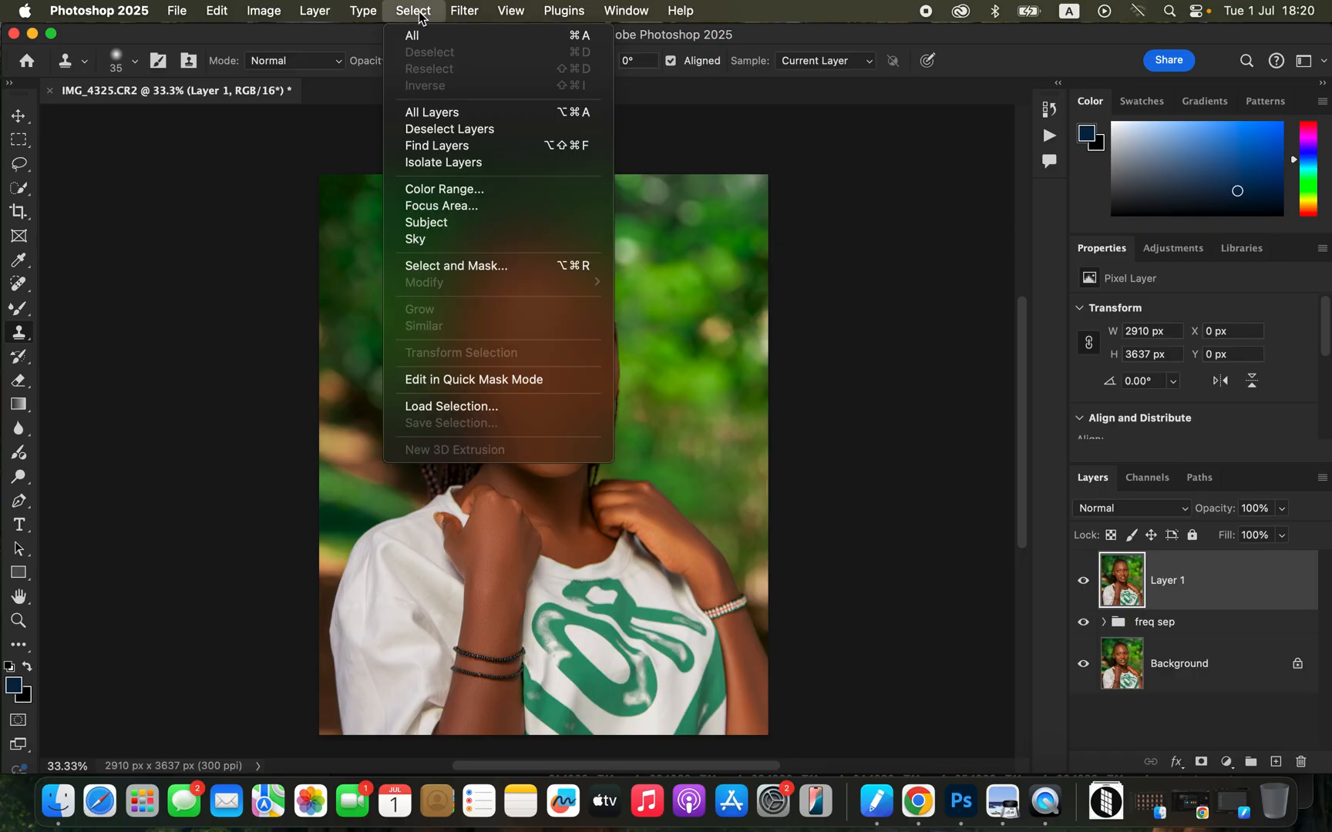
{"action": "left_click", "coordinate": [445, 227]}
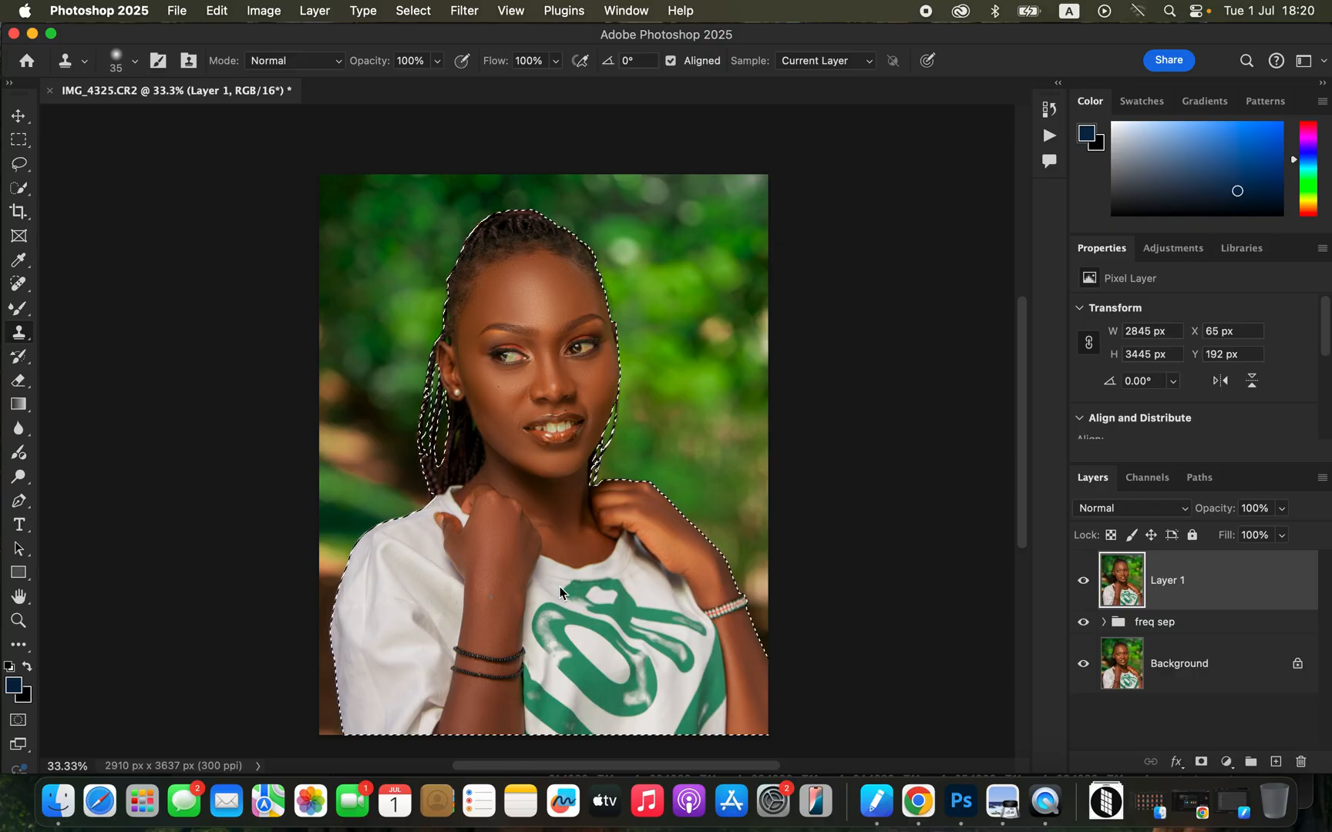
{"action": "left_click", "coordinate": [1277, 763]}
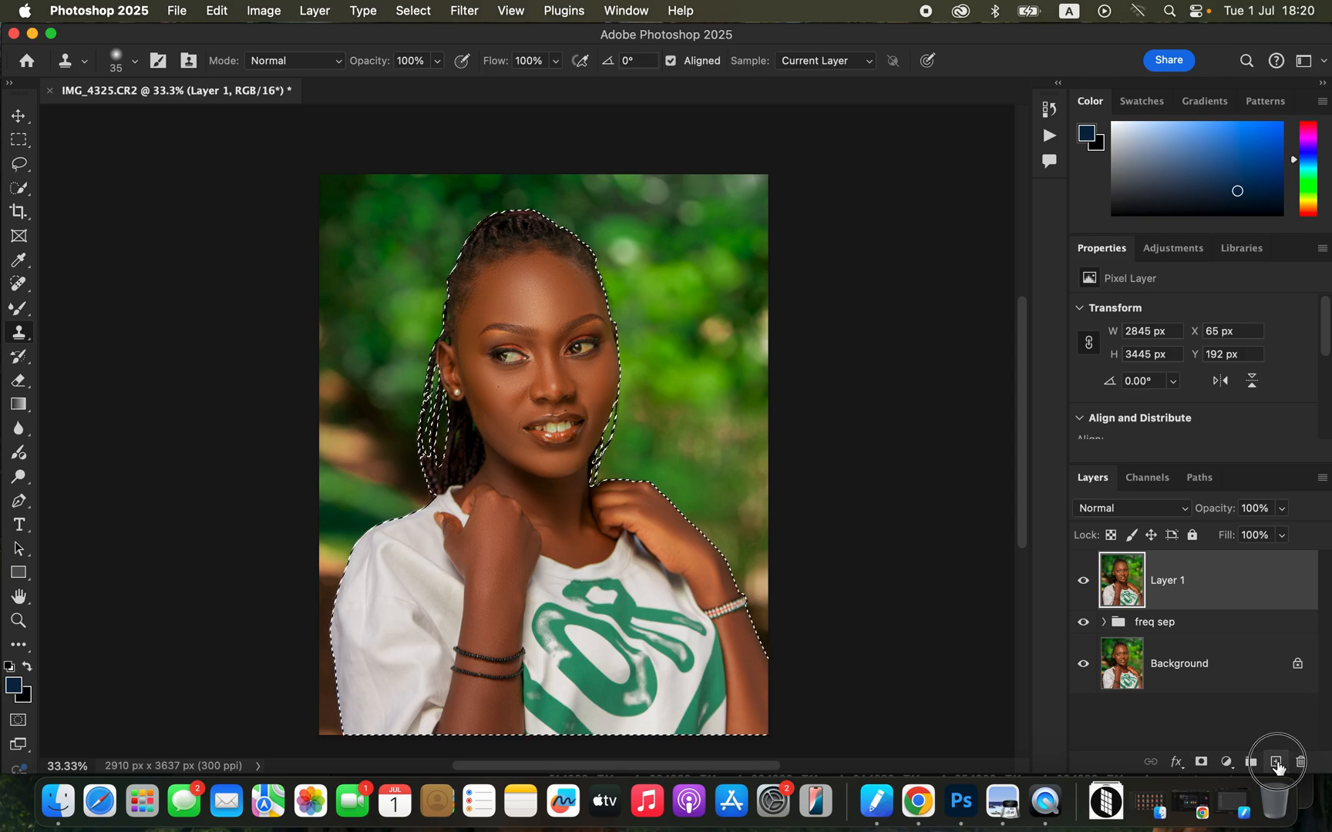
{"action": "left_click", "coordinate": [1129, 508]}
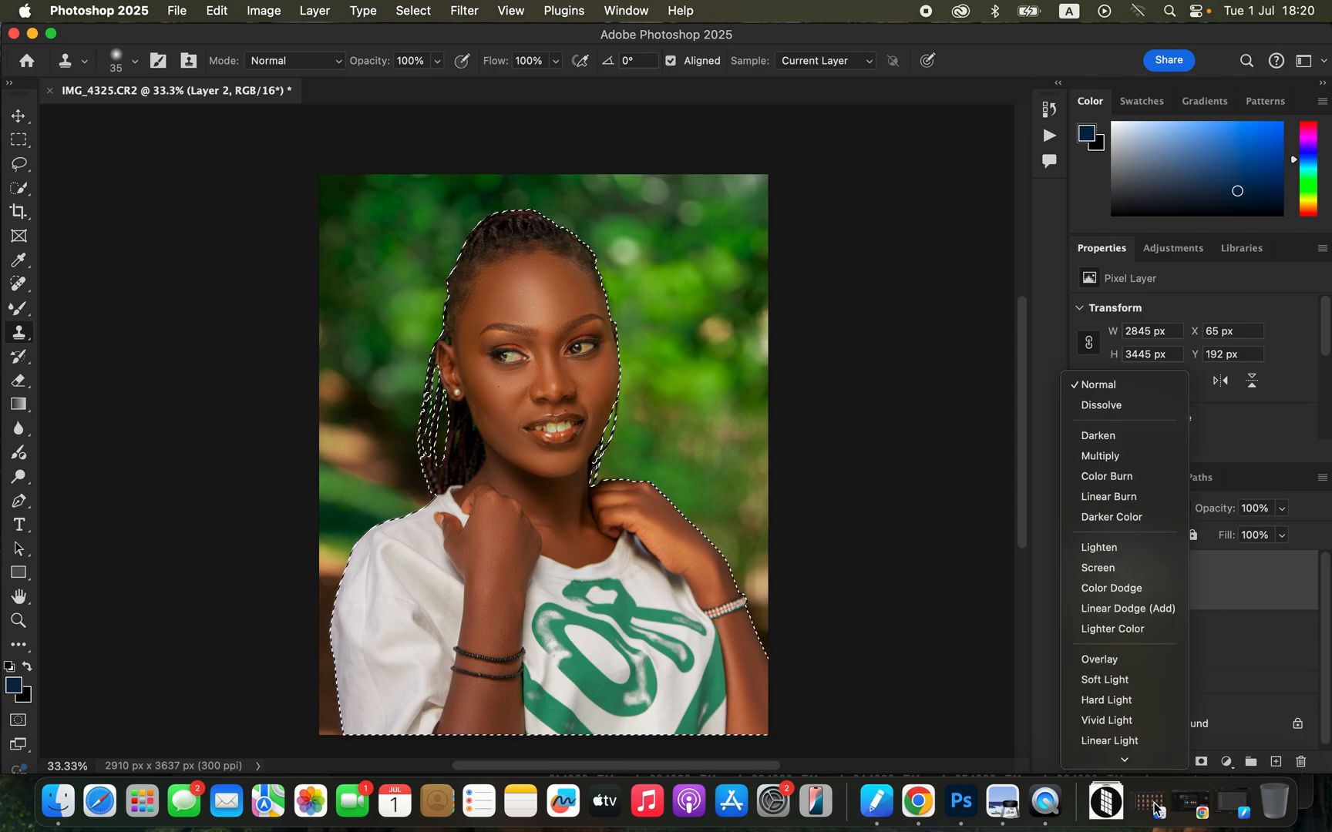
{"action": "left_click", "coordinate": [1110, 735]}
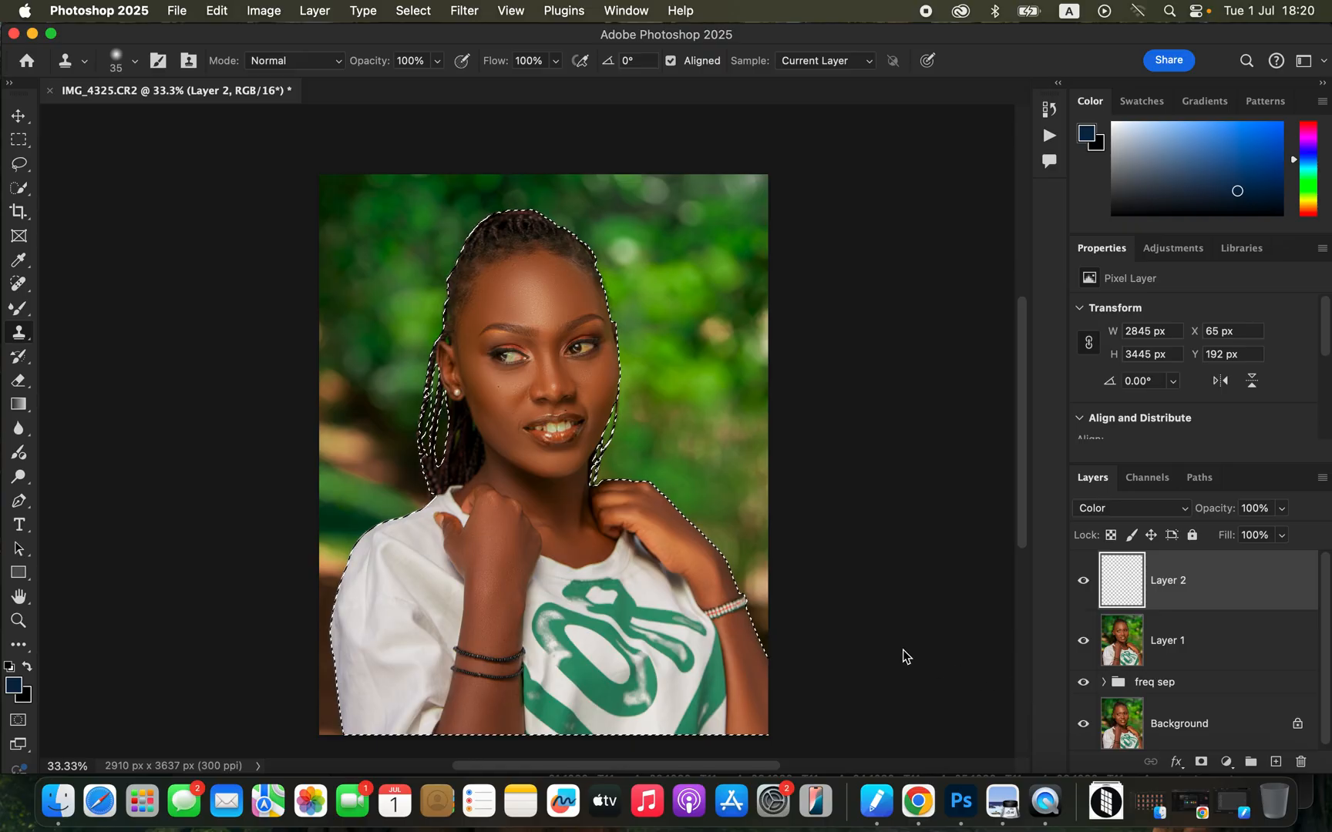
Set up the Brush tool with a soft round tip at 0% hardness and enlarge it to 90 px.
{"action": "left_click", "coordinate": [18, 308]}
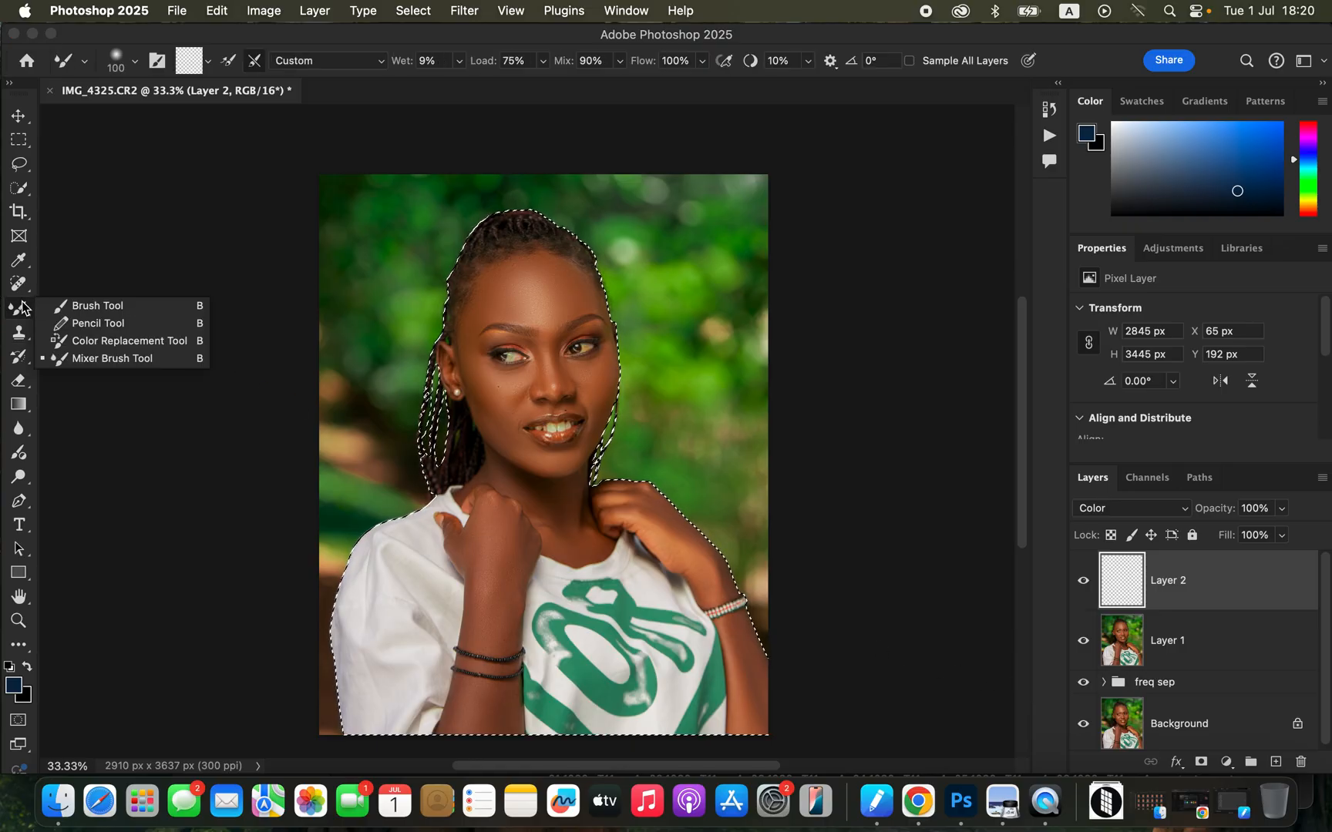
{"action": "left_click", "coordinate": [99, 306]}
{"action": "left_click", "coordinate": [135, 66]}
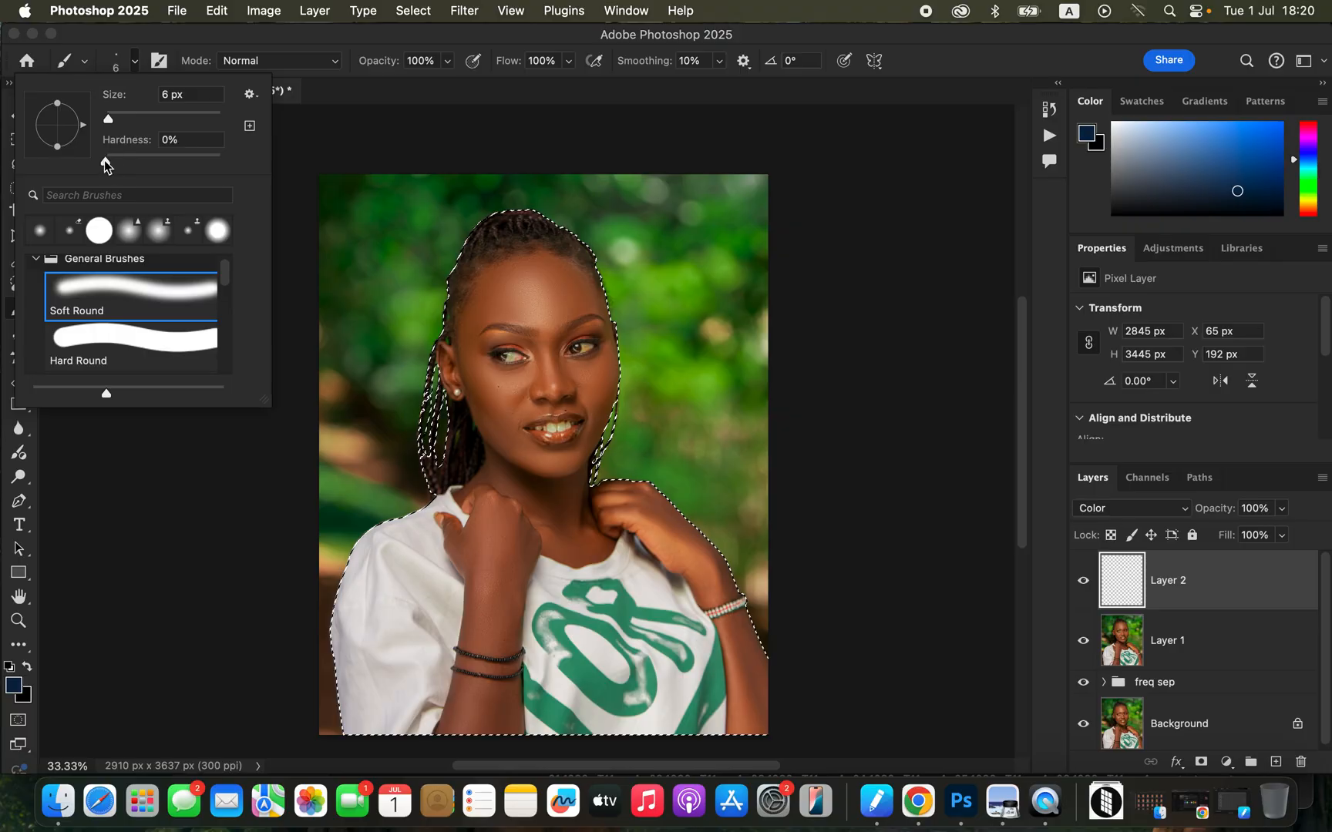
{"action": "left_click", "coordinate": [233, 45]}
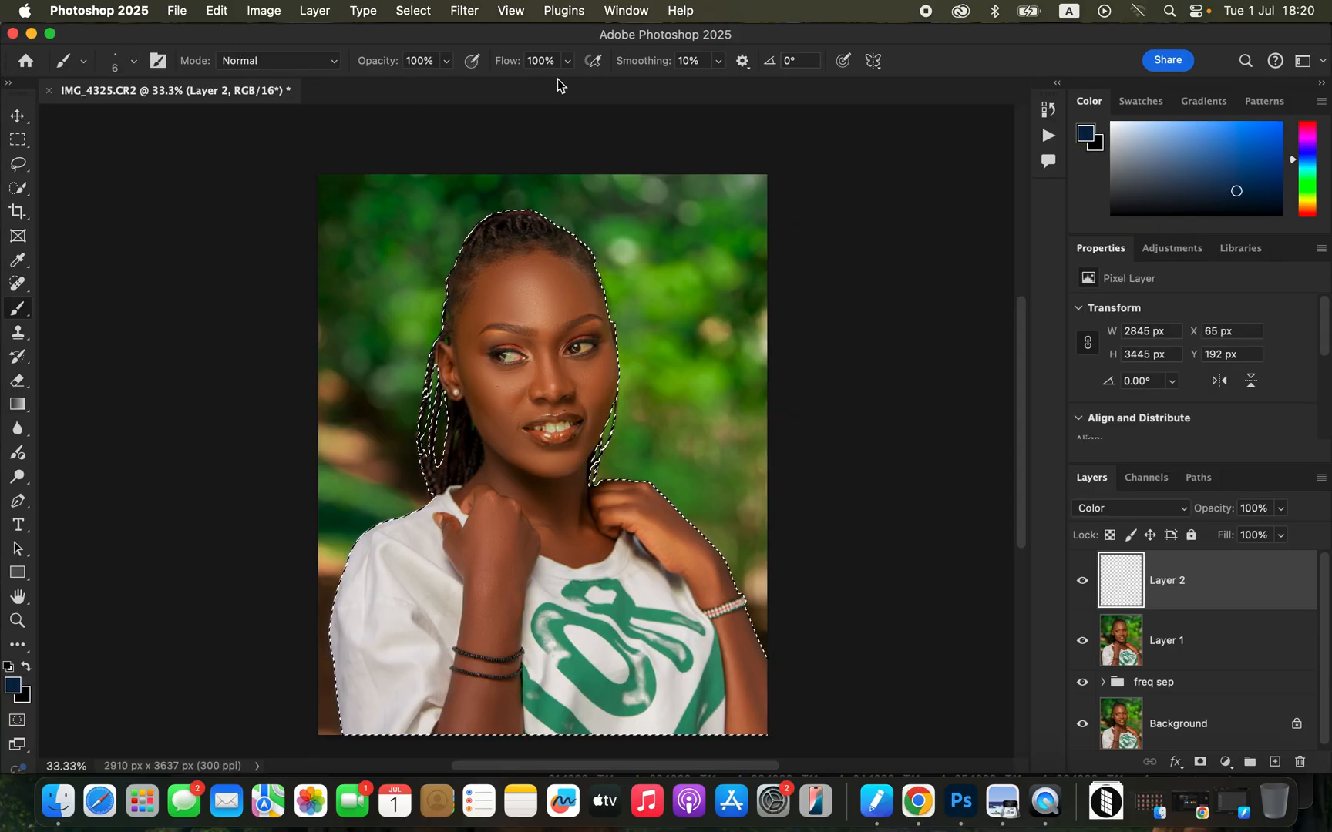
{"action": "key", "text": "super+equal"}
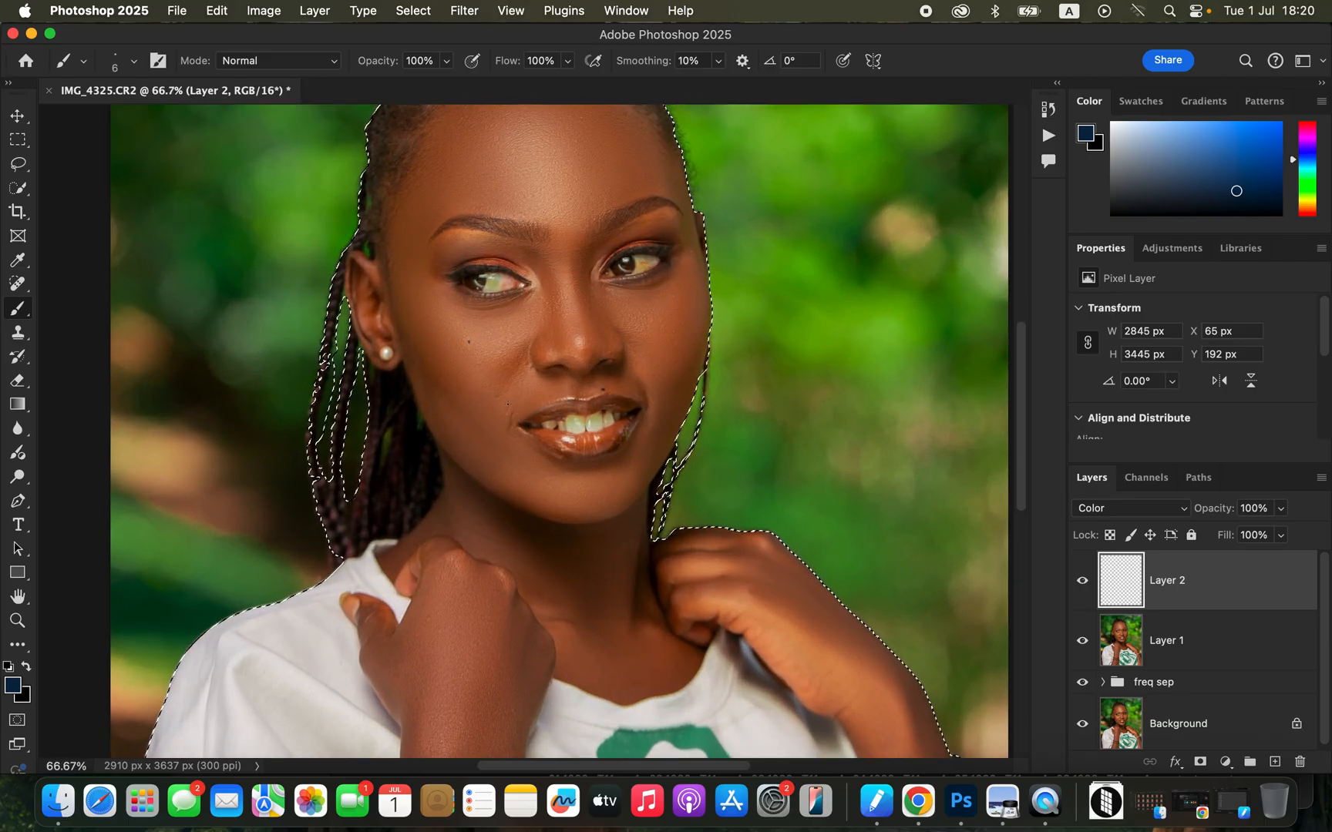
{"action": "key", "text": "bracketright"}
{"action": "key", "text": "bracketright"}
{"action": "key", "text": "bracketright"}
{"action": "key", "text": "bracketright"}
{"action": "key", "text": "bracketright"}
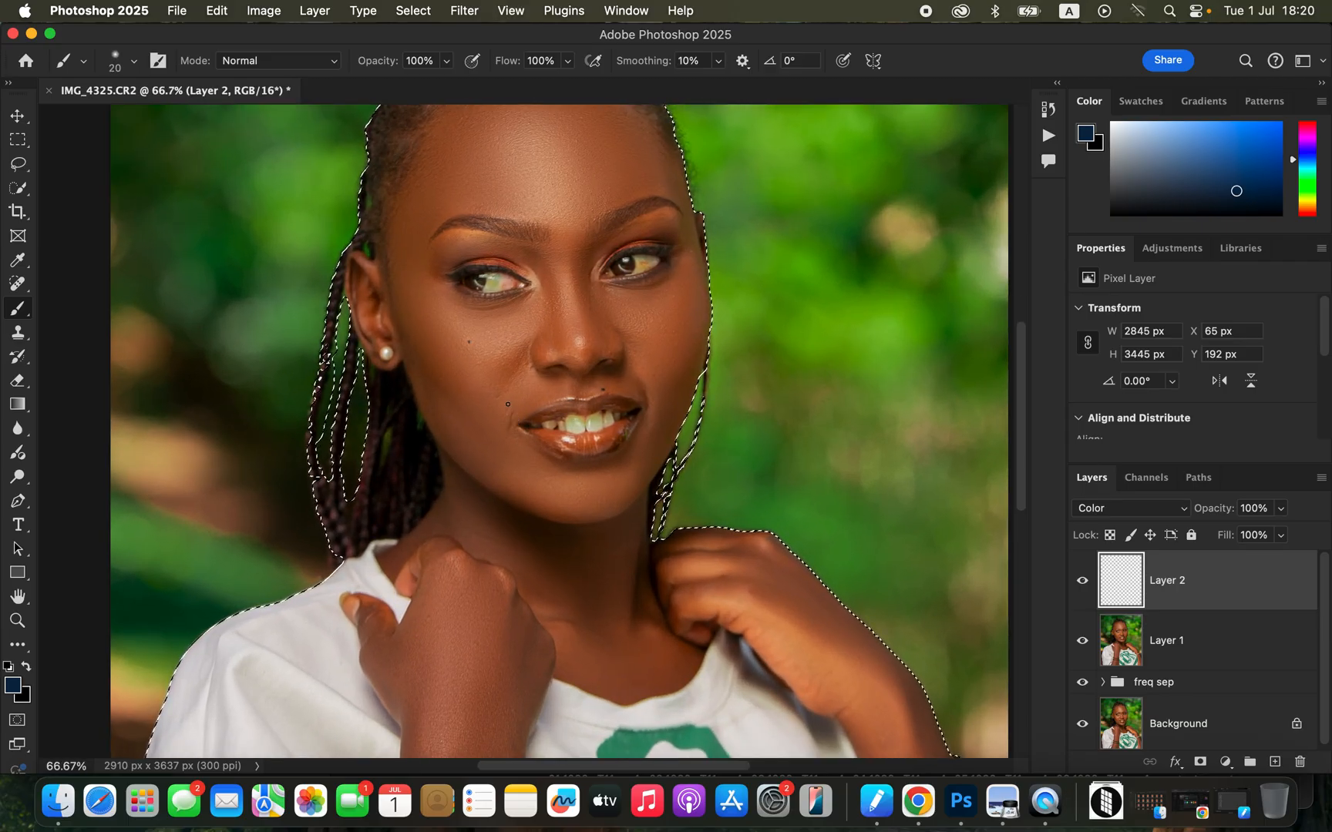
{"action": "key", "text": "bracketright"}
{"action": "key", "text": "bracketright"}
{"action": "key", "text": "bracketright"}
{"action": "key", "text": "bracketright"}
{"action": "key", "text": "bracketright"}
{"action": "key", "text": "bracketright"}
{"action": "key", "text": "bracketright"}
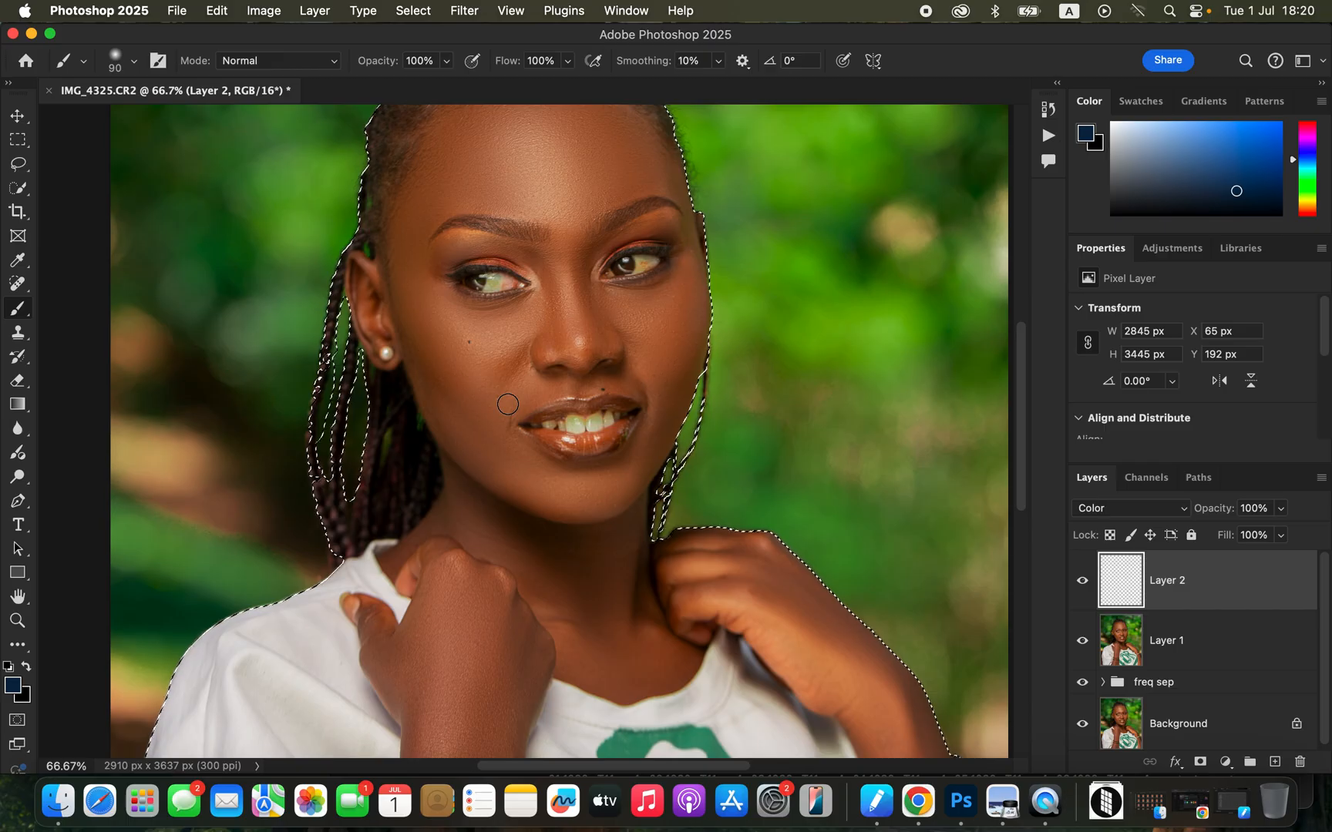
Sample a warm brown skin tone from the forehead and cheek, and dab it on the forehead.
{"action": "left_click", "coordinate": [633, 171], "text": "alt"}
{"action": "left_click", "coordinate": [635, 176], "text": "alt"}
{"action": "left_click", "coordinate": [635, 180], "text": "alt"}
{"action": "left_click", "coordinate": [635, 184], "text": "alt"}
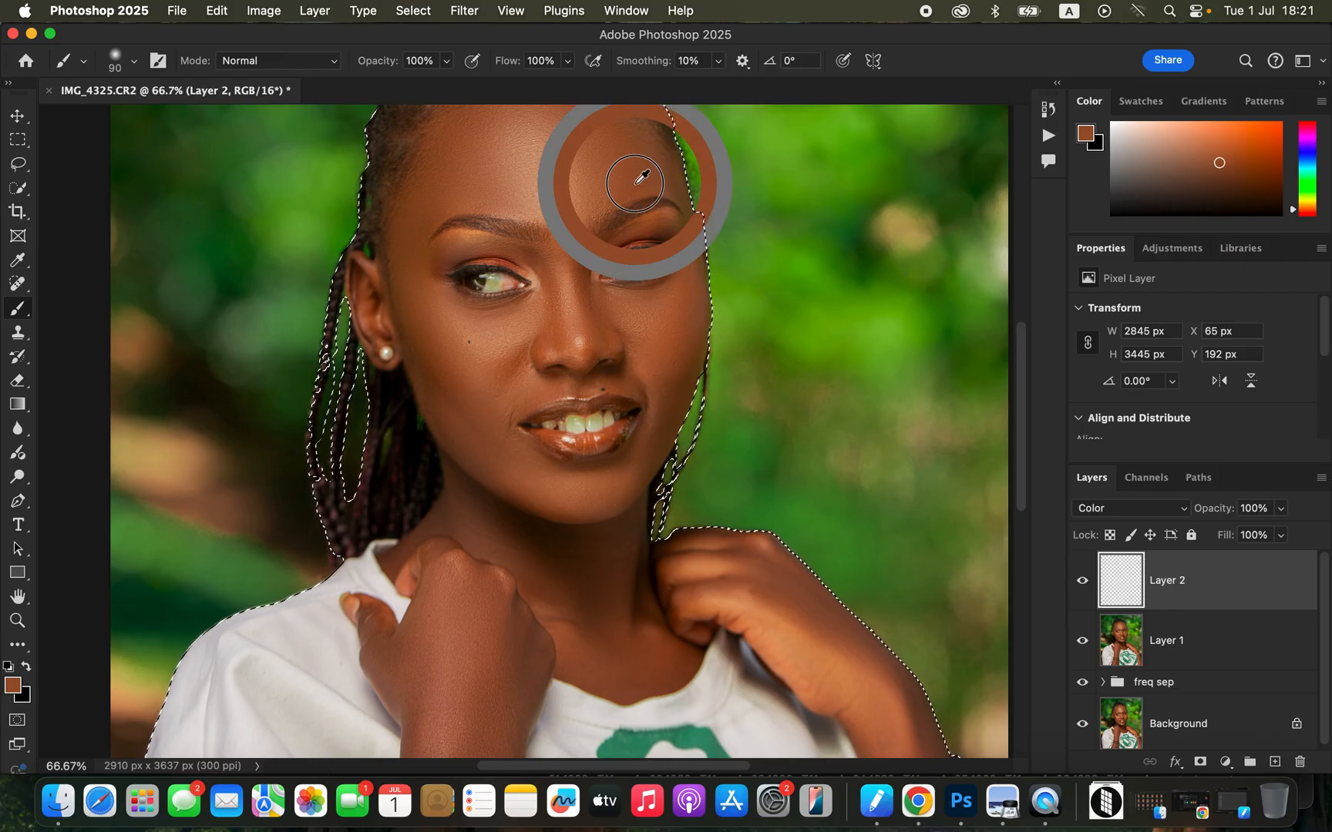
{"action": "left_click", "coordinate": [675, 339], "text": "alt"}
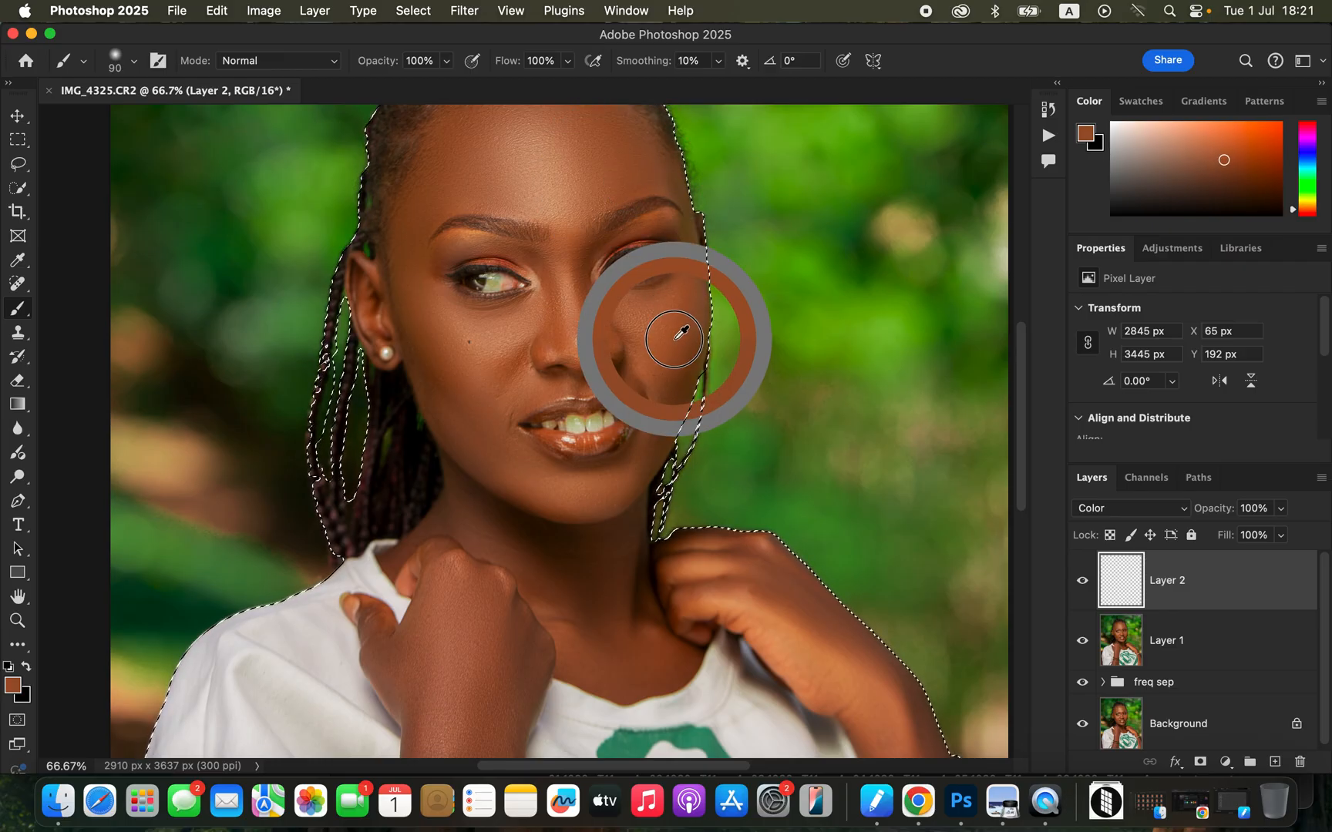
{"action": "left_click", "coordinate": [676, 340], "text": "alt"}
{"action": "left_click", "coordinate": [676, 340], "text": "alt"}
{"action": "left_click", "coordinate": [678, 351], "text": "alt"}
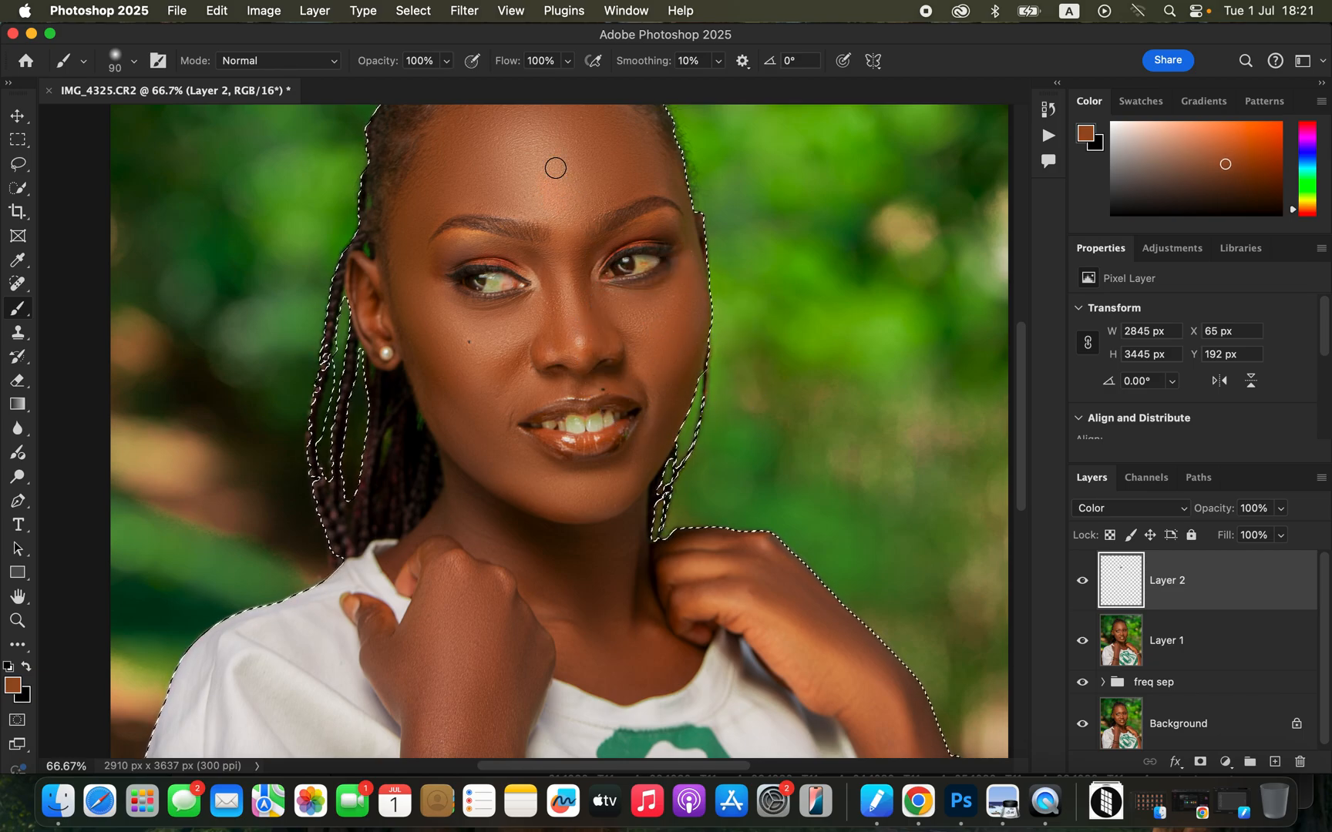
Enlarge the brush to 300 px and paint the sampled tone over the forehead, nose, cheek and down to the neck.
{"action": "key", "text": "super+minus"}
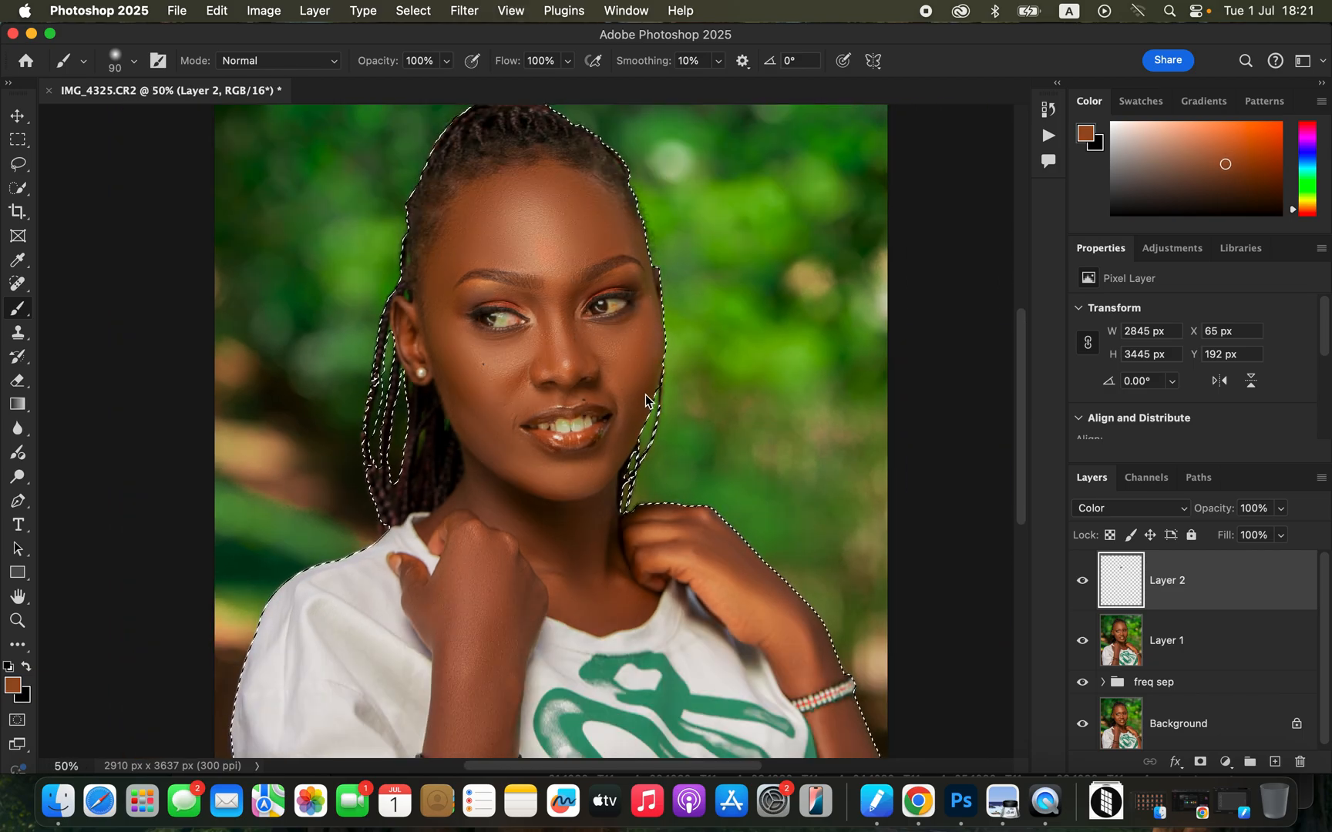
{"action": "key", "text": "bracketright"}
{"action": "key", "text": "bracketright"}
{"action": "key", "text": "bracketright"}
{"action": "key", "text": "bracketright"}
{"action": "key", "text": "bracketright"}
{"action": "key", "text": "bracketright"}
{"action": "key", "text": "bracketright"}
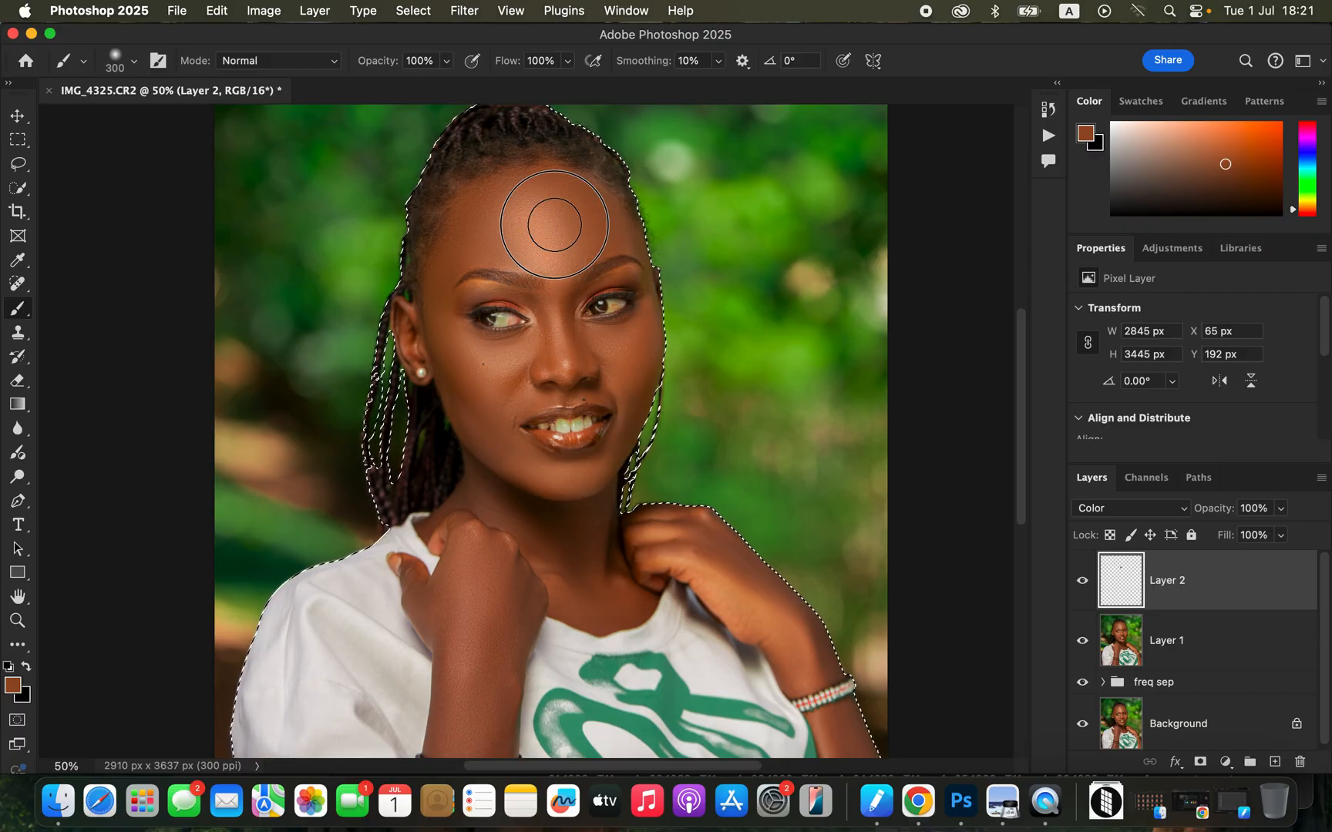
{"action": "mouse_move", "coordinate": [561, 250]}
{"action": "left_mouse_down"}
{"action": "mouse_move", "coordinate": [582, 209]}
{"action": "mouse_move", "coordinate": [550, 232]}
{"action": "left_mouse_up"}
{"action": "mouse_move", "coordinate": [554, 345]}
{"action": "left_mouse_down"}
{"action": "mouse_move", "coordinate": [484, 362]}
{"action": "mouse_move", "coordinate": [484, 399]}
{"action": "mouse_move", "coordinate": [471, 393]}
{"action": "mouse_move", "coordinate": [520, 498]}
{"action": "mouse_move", "coordinate": [571, 553]}
{"action": "mouse_move", "coordinate": [575, 506]}
{"action": "mouse_move", "coordinate": [492, 541]}
{"action": "mouse_move", "coordinate": [474, 505]}
{"action": "mouse_move", "coordinate": [488, 546]}
{"action": "left_mouse_up"}
Reduce the brush to 150 px and paint the skin tone along the side of the face, temple and ear.
{"action": "key", "text": "["}
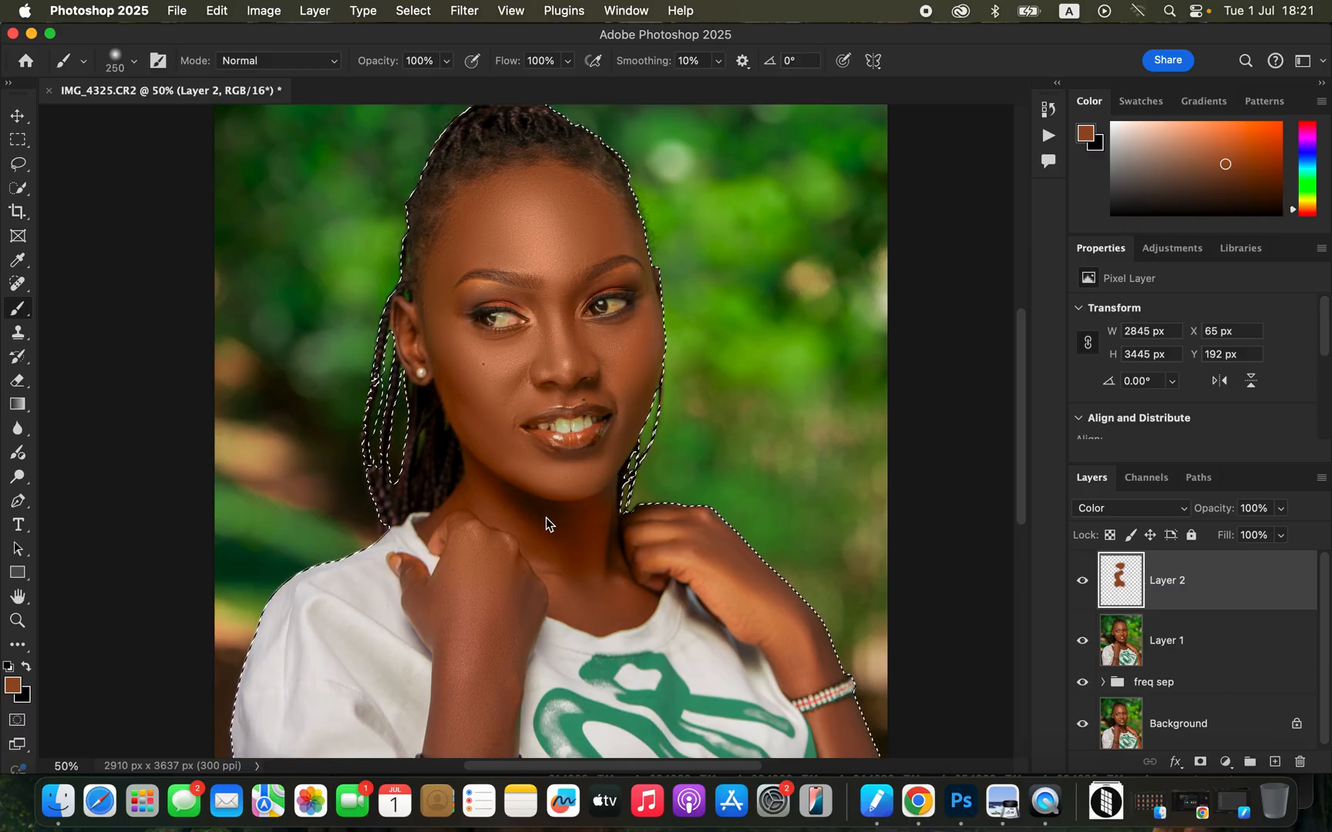
{"action": "key", "text": "["}
{"action": "key", "text": "["}
{"action": "key", "text": "["}
{"action": "mouse_move", "coordinate": [472, 409]}
{"action": "left_mouse_down"}
{"action": "mouse_move", "coordinate": [440, 297]}
{"action": "mouse_move", "coordinate": [447, 245]}
{"action": "mouse_move", "coordinate": [462, 233]}
{"action": "left_mouse_up"}
{"action": "mouse_move", "coordinate": [413, 338]}
{"action": "left_mouse_down"}
{"action": "mouse_move", "coordinate": [403, 313]}
{"action": "mouse_move", "coordinate": [434, 370]}
{"action": "mouse_move", "coordinate": [423, 369]}
{"action": "left_mouse_up"}
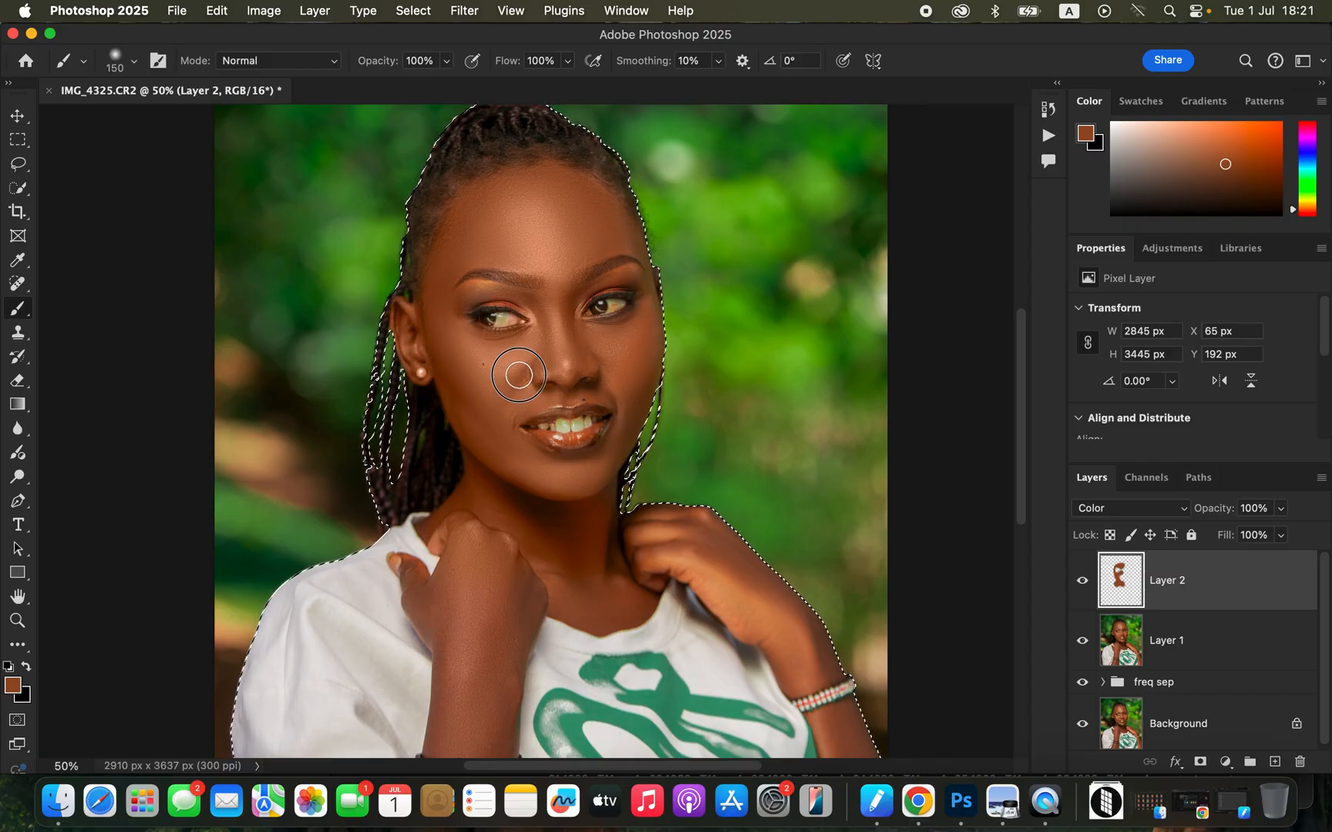
Reduce the brush to 90 px and cover the remaining facial skin, leaving out the eyes and lips.
{"action": "key", "text": "bracketleft"}
{"action": "key", "text": "bracketleft"}
{"action": "key", "text": "bracketleft"}
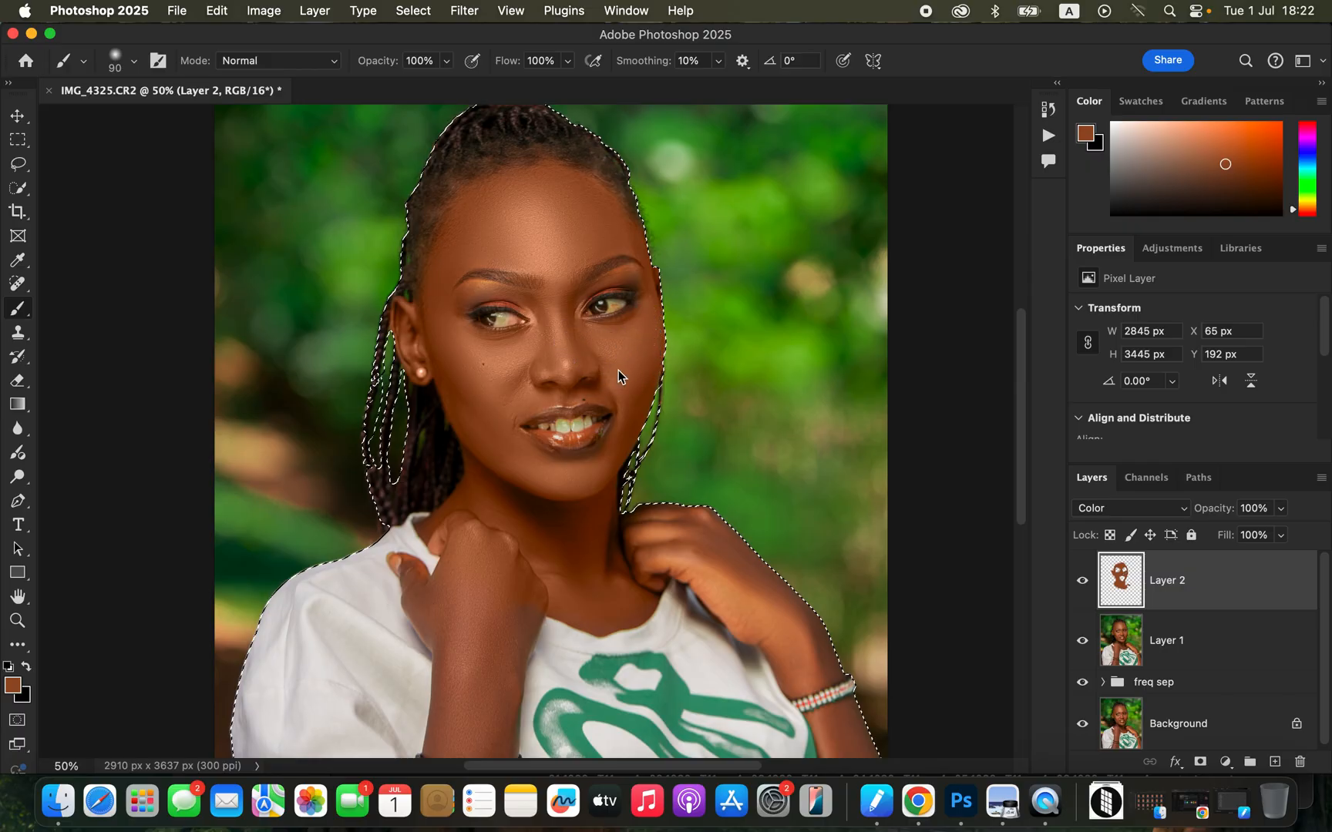
Paint the skin tone over the neck, the raised hand and the forearm above the black bracelets with a 150–200 px brush.
{"action": "scroll", "coordinate": [632, 420], "scroll_direction": "down", "scroll_amount": 6}
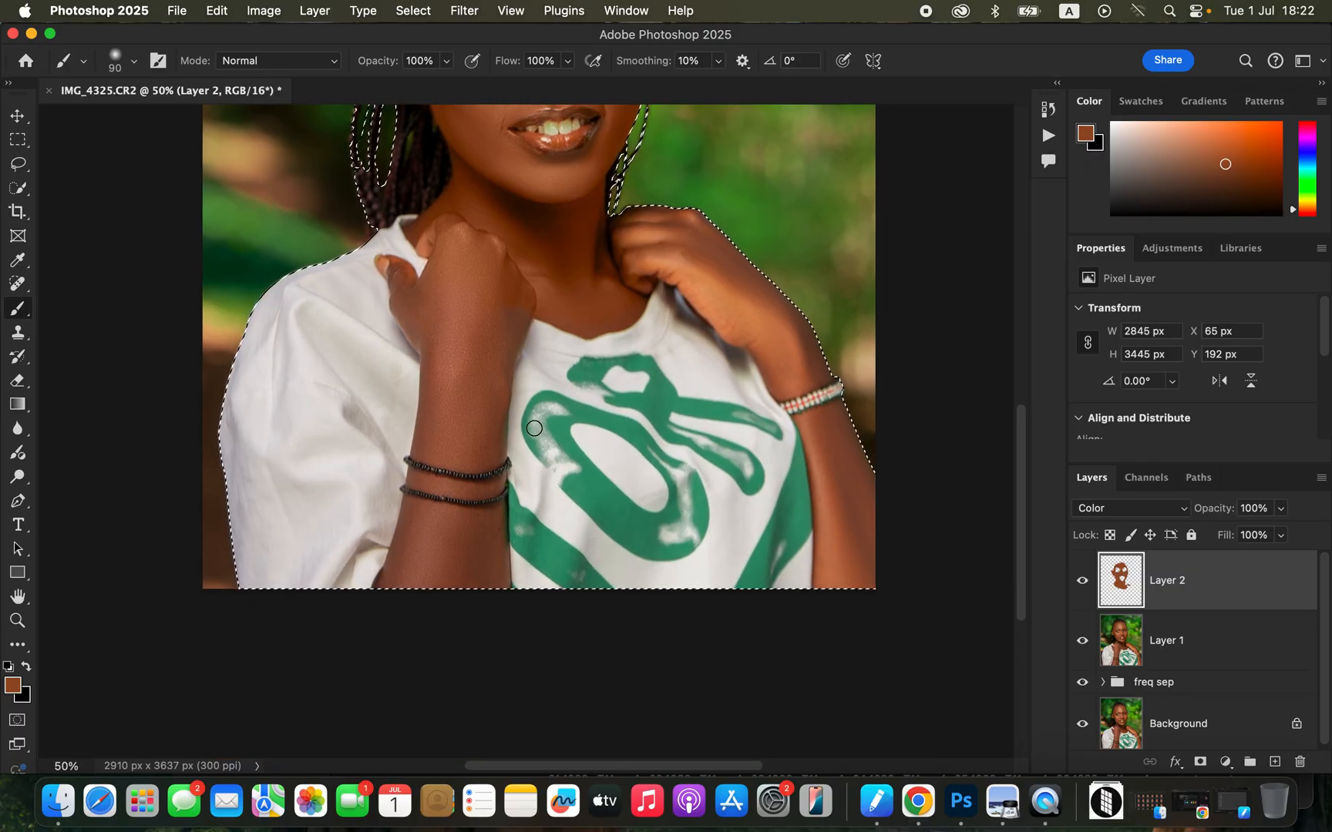
{"action": "key", "text": "bracketright"}
{"action": "key", "text": "bracketright"}
{"action": "key", "text": "bracketright"}
{"action": "key", "text": "bracketright"}
{"action": "key", "text": "bracketright"}
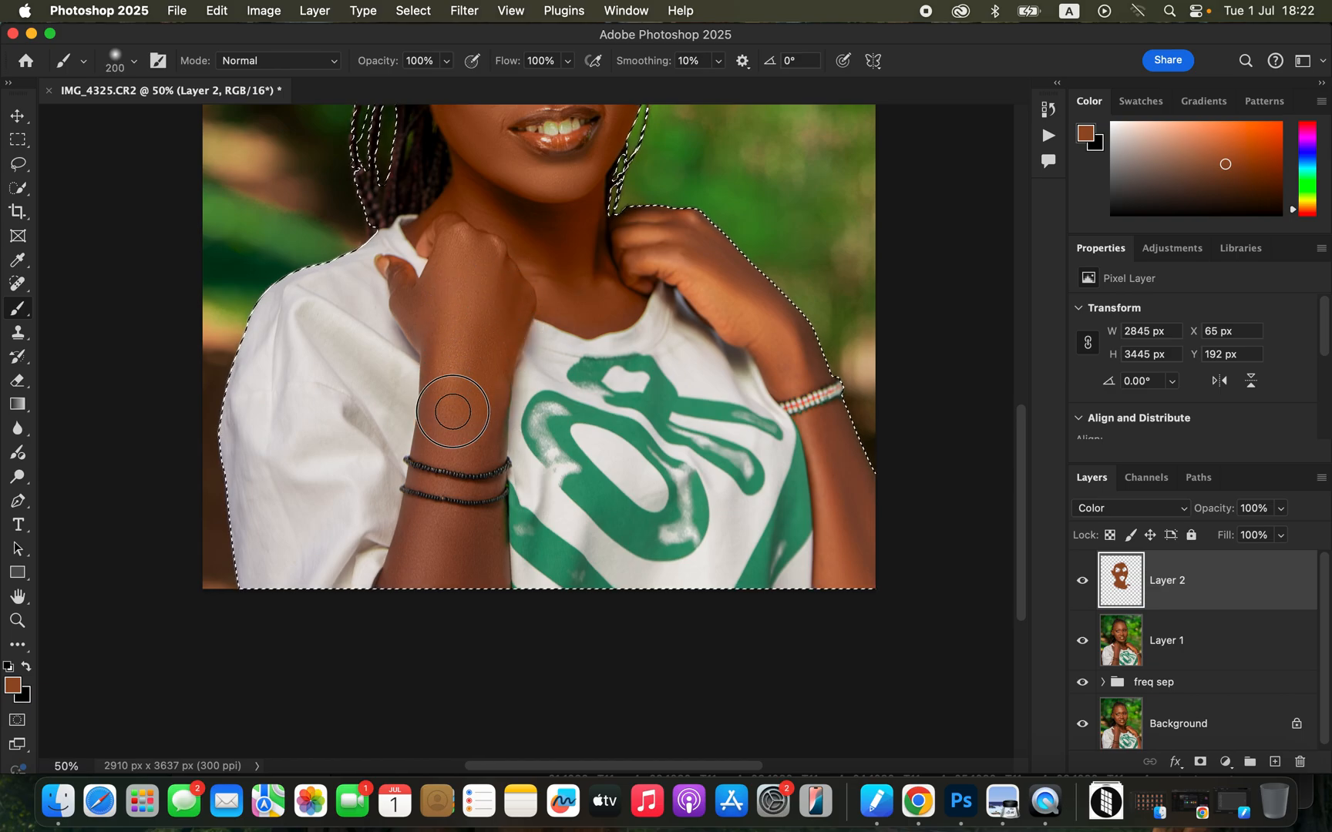
{"action": "key", "text": "bracketleft"}
{"action": "key", "text": "bracketleft"}
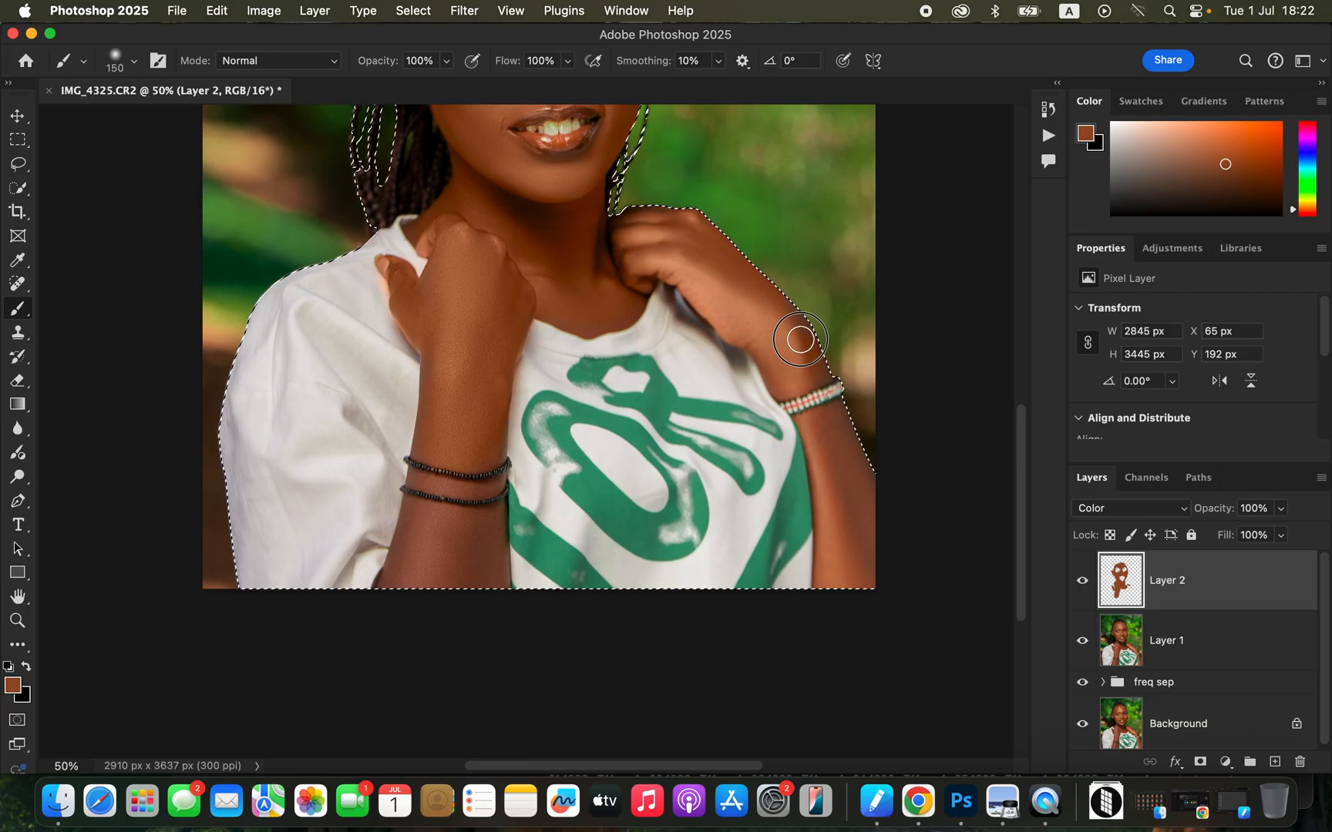
Paint both lower arms beyond the bracelets, and cover the fingers and narrow skin areas with a 70 px brush.
{"action": "mouse_move", "coordinate": [854, 544]}
{"action": "left_mouse_down"}
{"action": "mouse_move", "coordinate": [853, 465]}
{"action": "mouse_move", "coordinate": [842, 559]}
{"action": "mouse_move", "coordinate": [856, 486]}
{"action": "mouse_move", "coordinate": [834, 420]}
{"action": "left_mouse_up"}
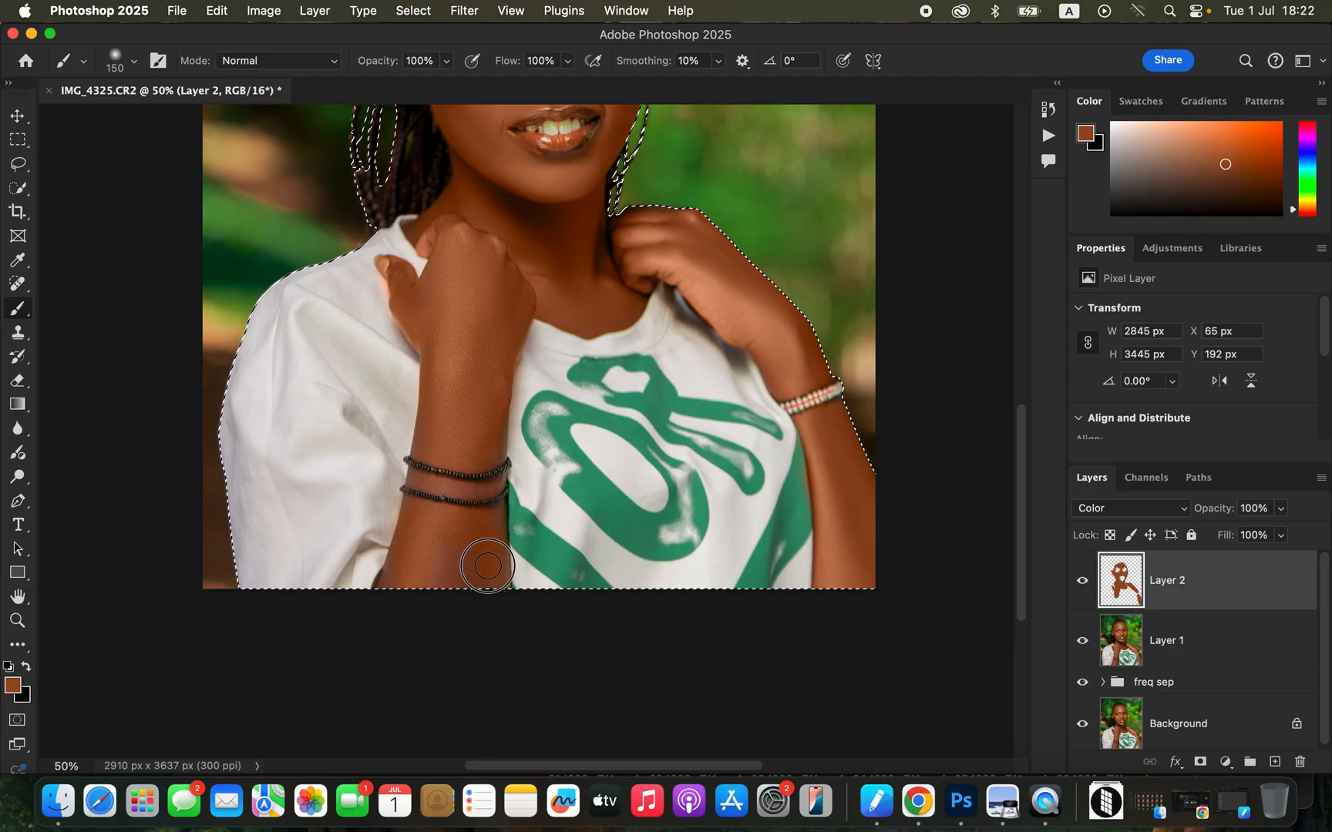
{"action": "key", "text": "bracketleft"}
{"action": "key", "text": "bracketleft"}
{"action": "key", "text": "bracketleft"}
{"action": "key", "text": "bracketleft"}
{"action": "key", "text": "bracketleft"}
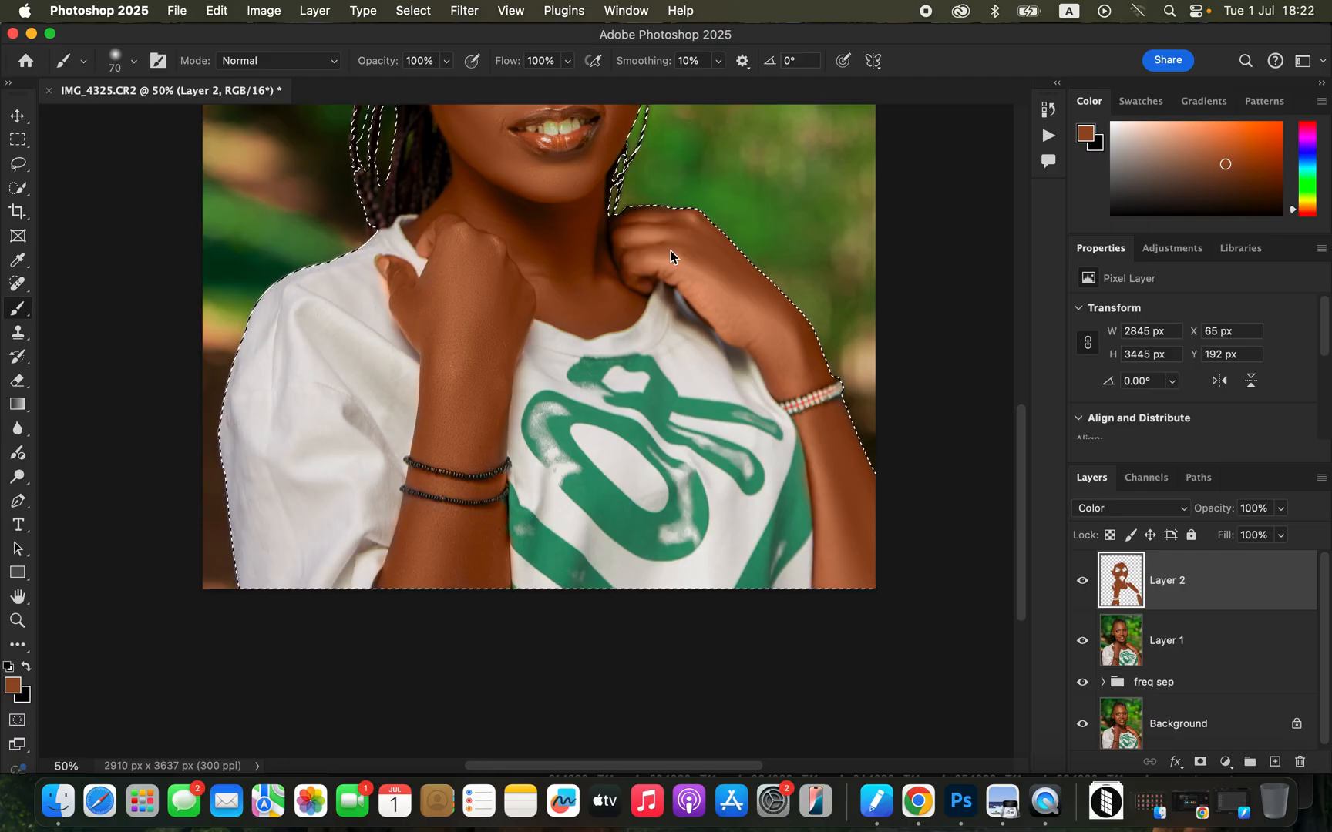
Switch to the Eraser at 20 px and inspect the painted skin's edges on the face and hands for spilled color.
{"action": "scroll", "coordinate": [671, 257], "scroll_direction": "up", "scroll_amount": 5}
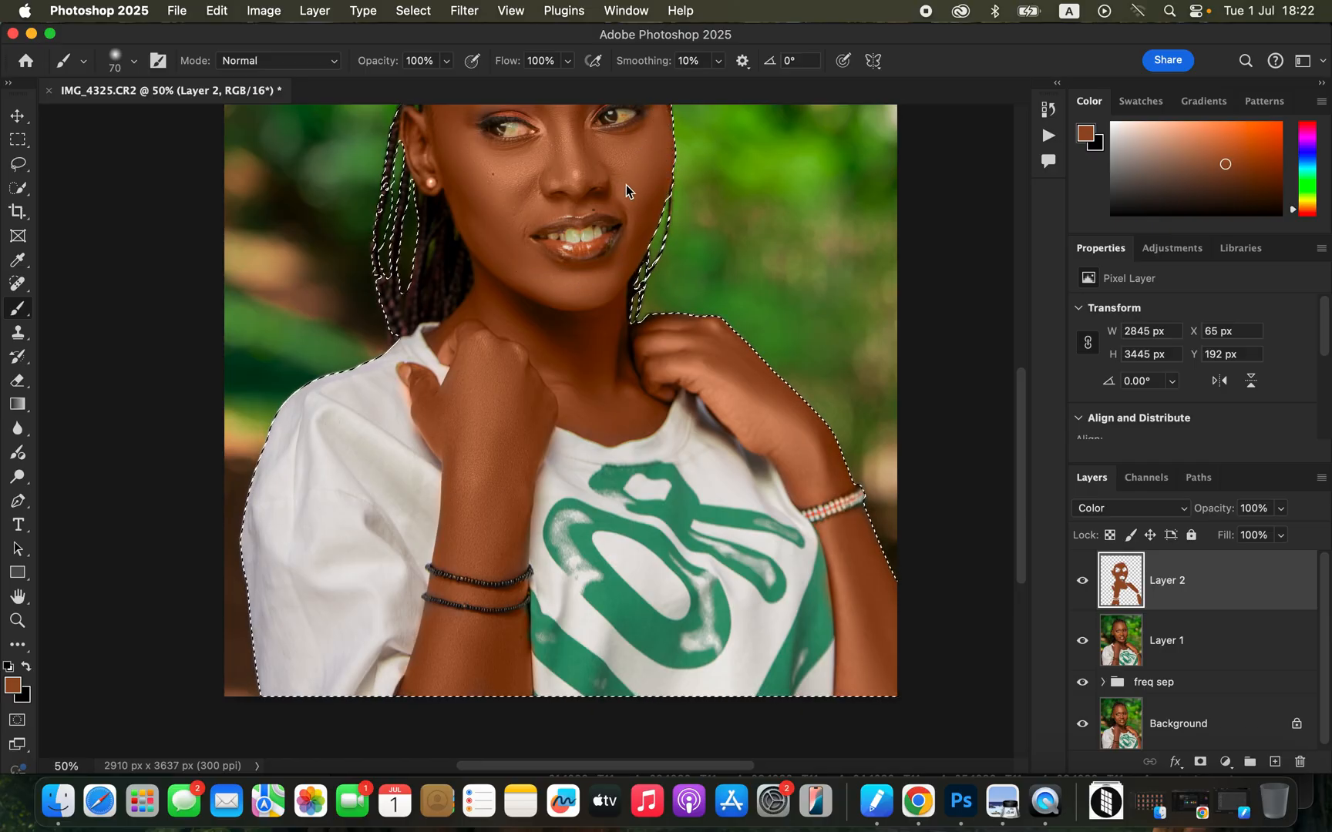
{"action": "scroll", "coordinate": [628, 232], "scroll_direction": "up", "scroll_amount": 5}
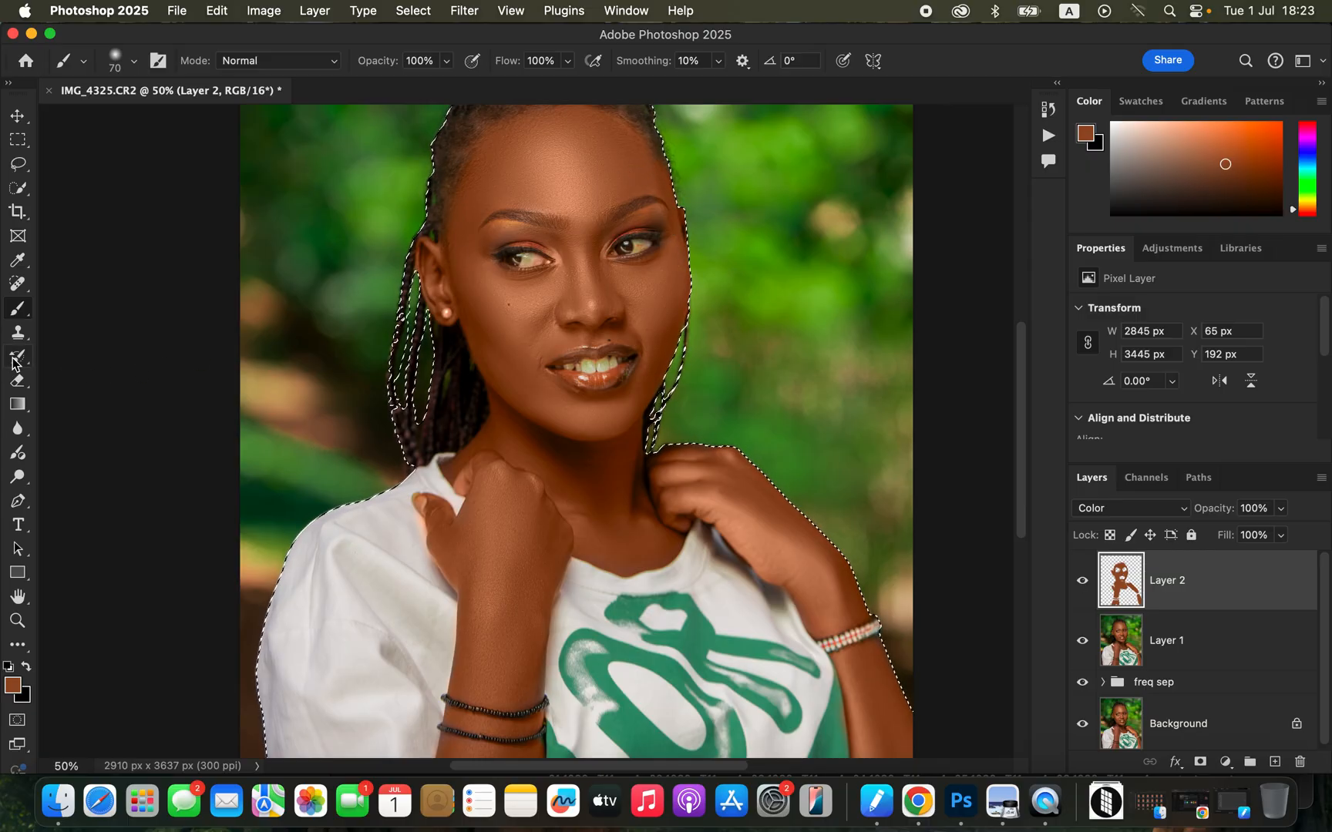
{"action": "left_click", "coordinate": [23, 382]}
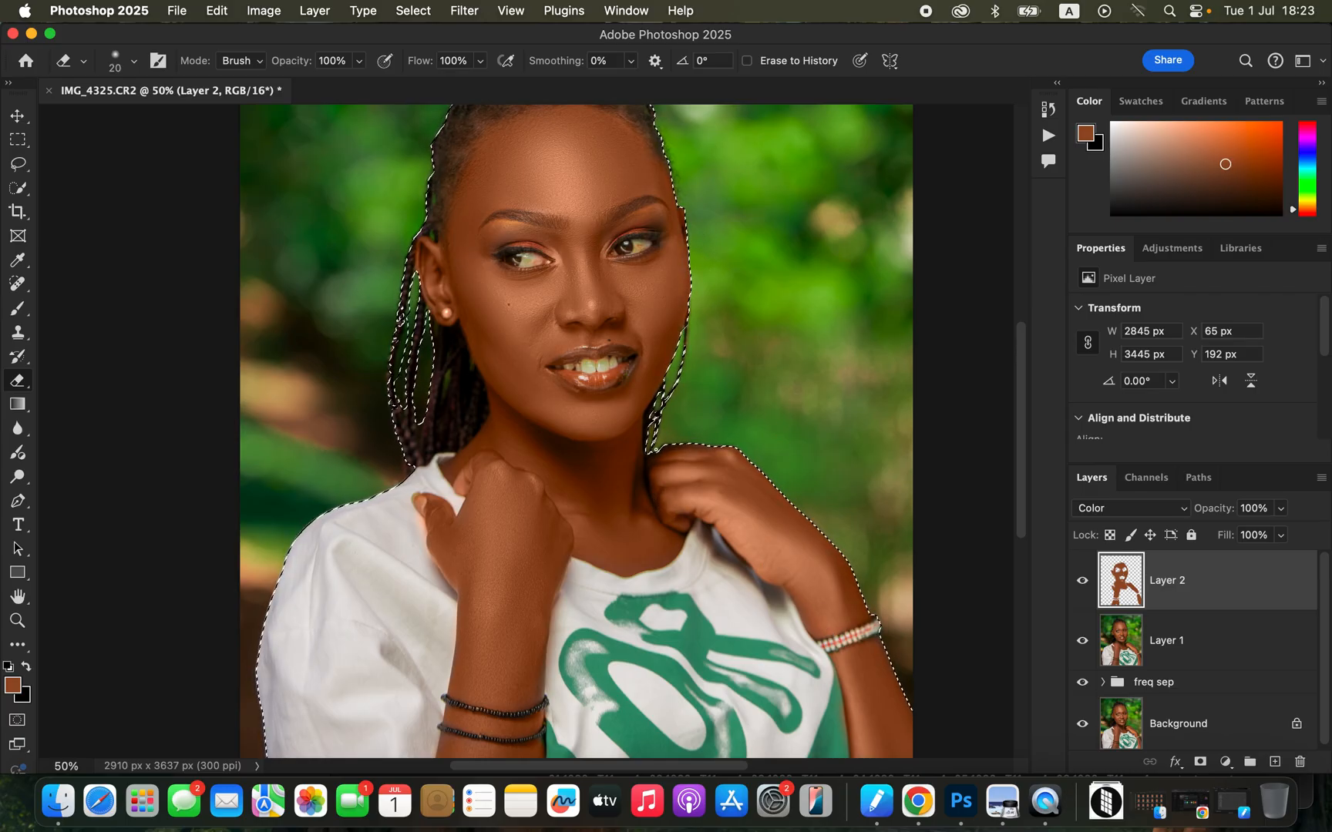
{"action": "key", "text": "super+minus"}
{"action": "key", "text": "super+minus"}
{"action": "key", "text": "super+plus"}
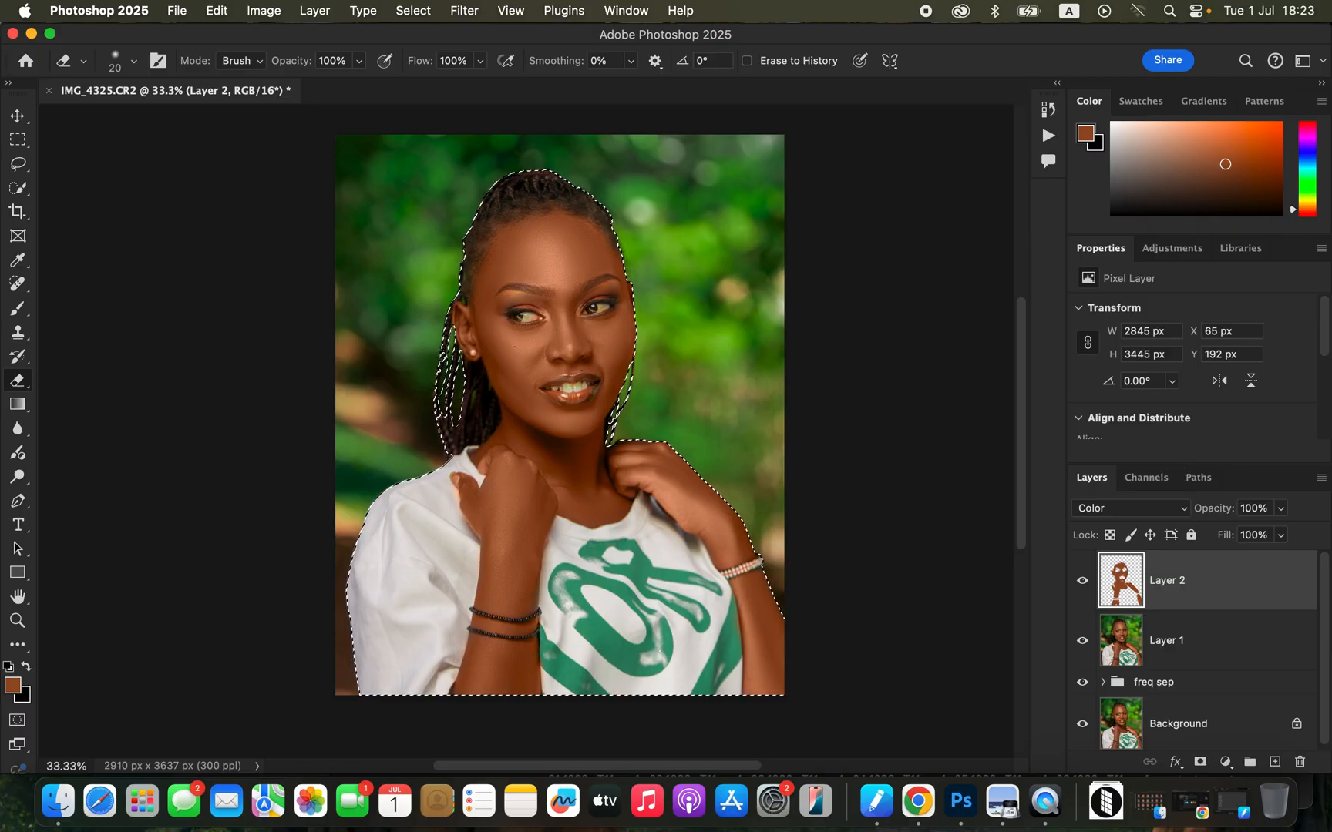
{"action": "key", "text": "super+equal"}
{"action": "key", "text": "super+equal"}
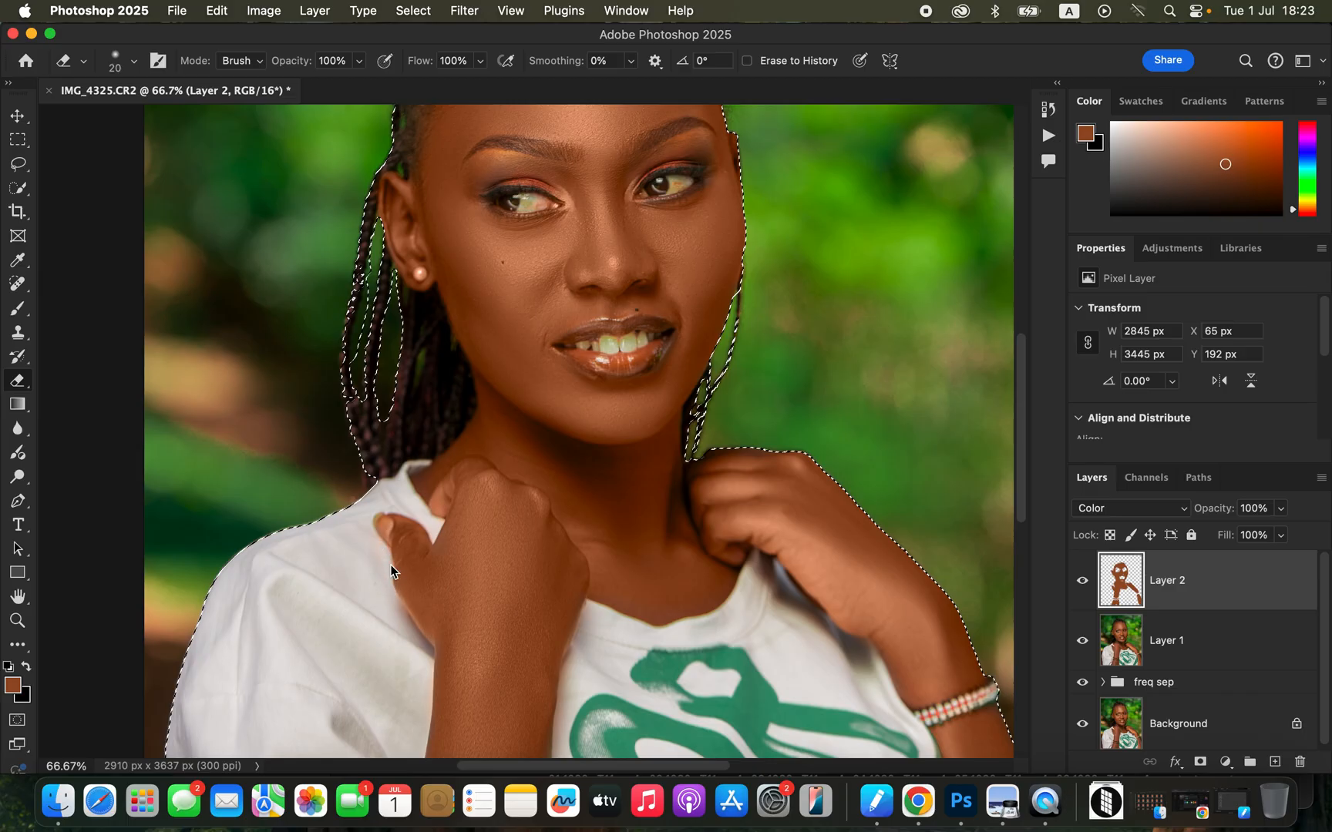
Deselect the subject and slightly lower the opacity of the painted Color layer.
{"action": "key", "text": "super+d"}
{"action": "key", "text": "super+minus"}
{"action": "key", "text": "super+minus"}
{"action": "key", "text": "super+minus"}
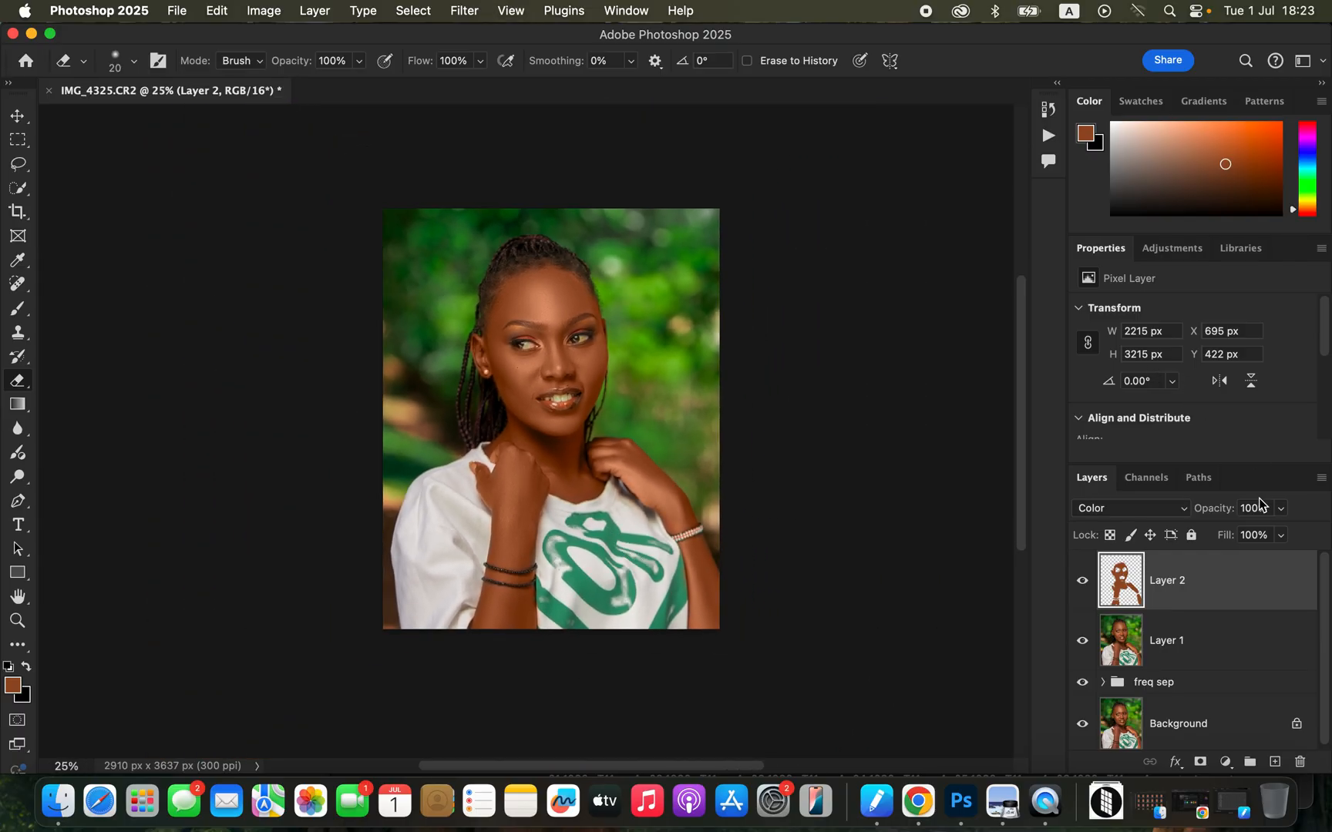
{"action": "left_click", "coordinate": [1281, 509]}
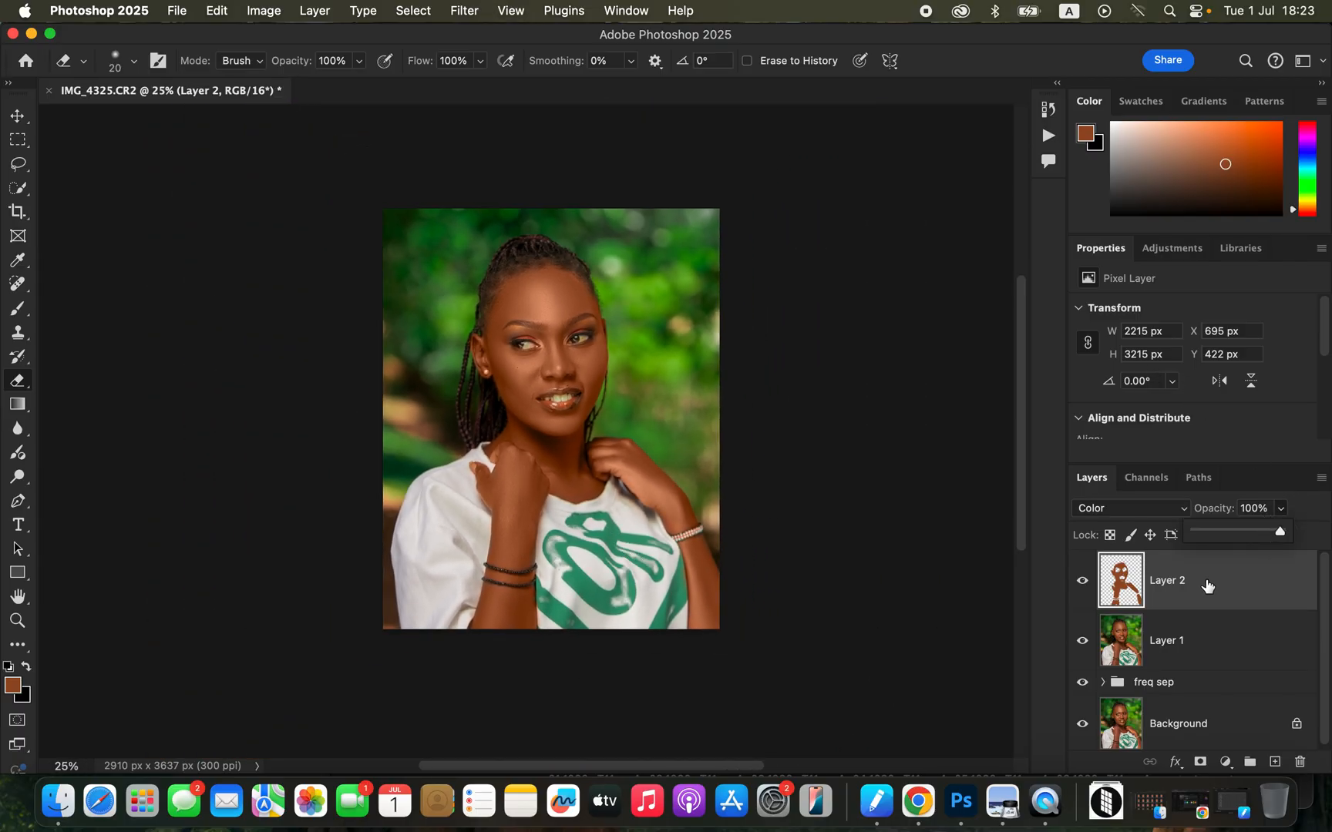
{"action": "left_click_drag", "start_coordinate": [1265, 536], "coordinate": [1260, 538]}
Add a Hue/Saturation adjustment layer above the painted layer and slightly lower the lightness of the Reds.
{"action": "left_click", "coordinate": [1222, 764]}
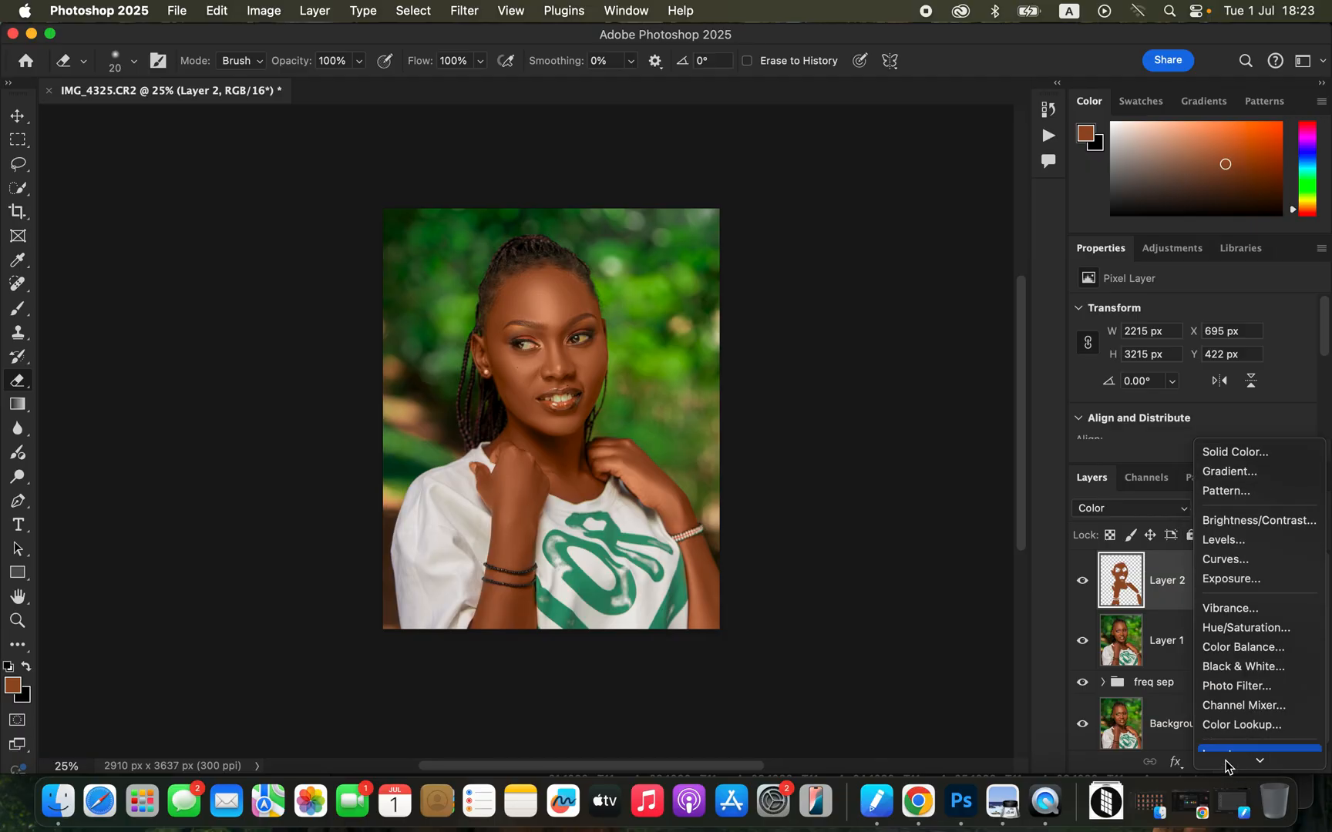
{"action": "left_click", "coordinate": [1258, 592]}
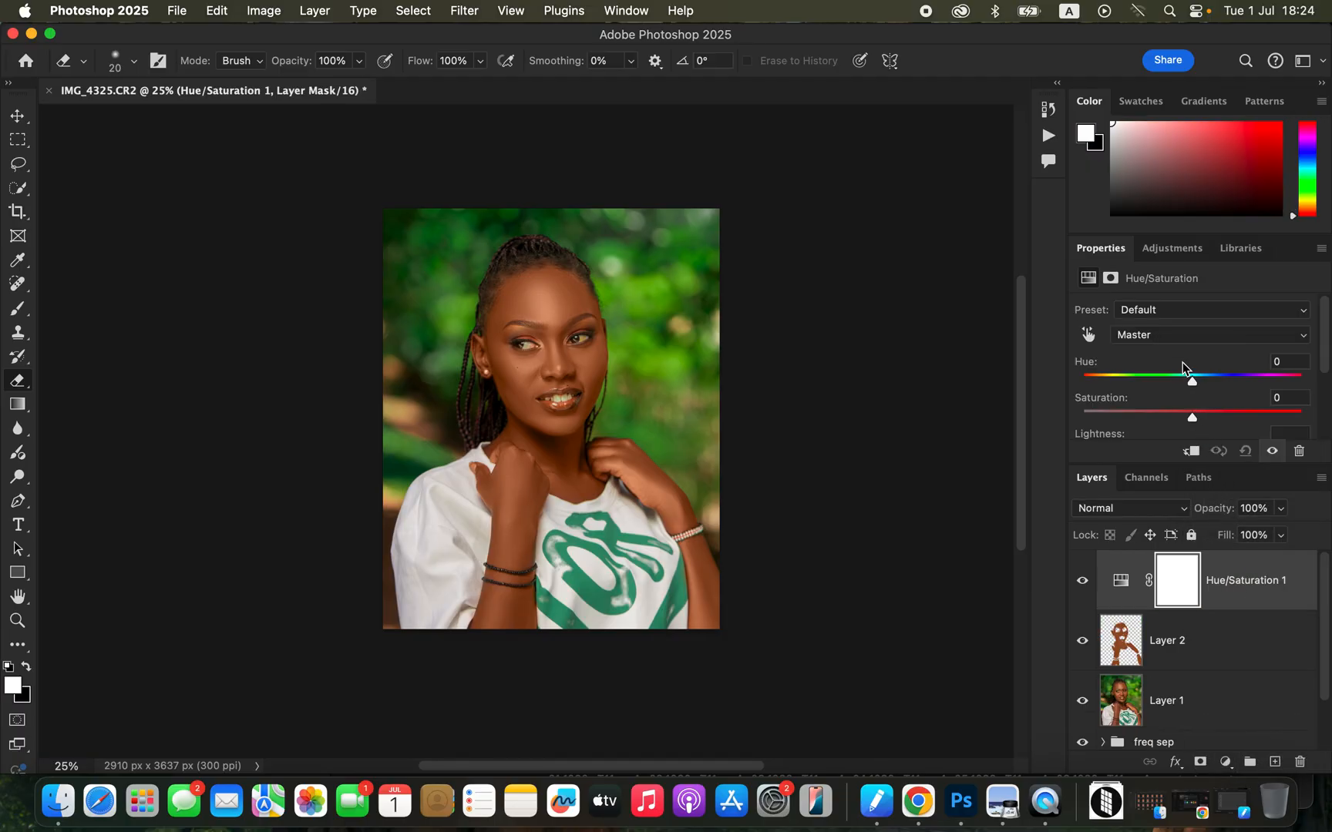
{"action": "left_click", "coordinate": [1180, 338]}
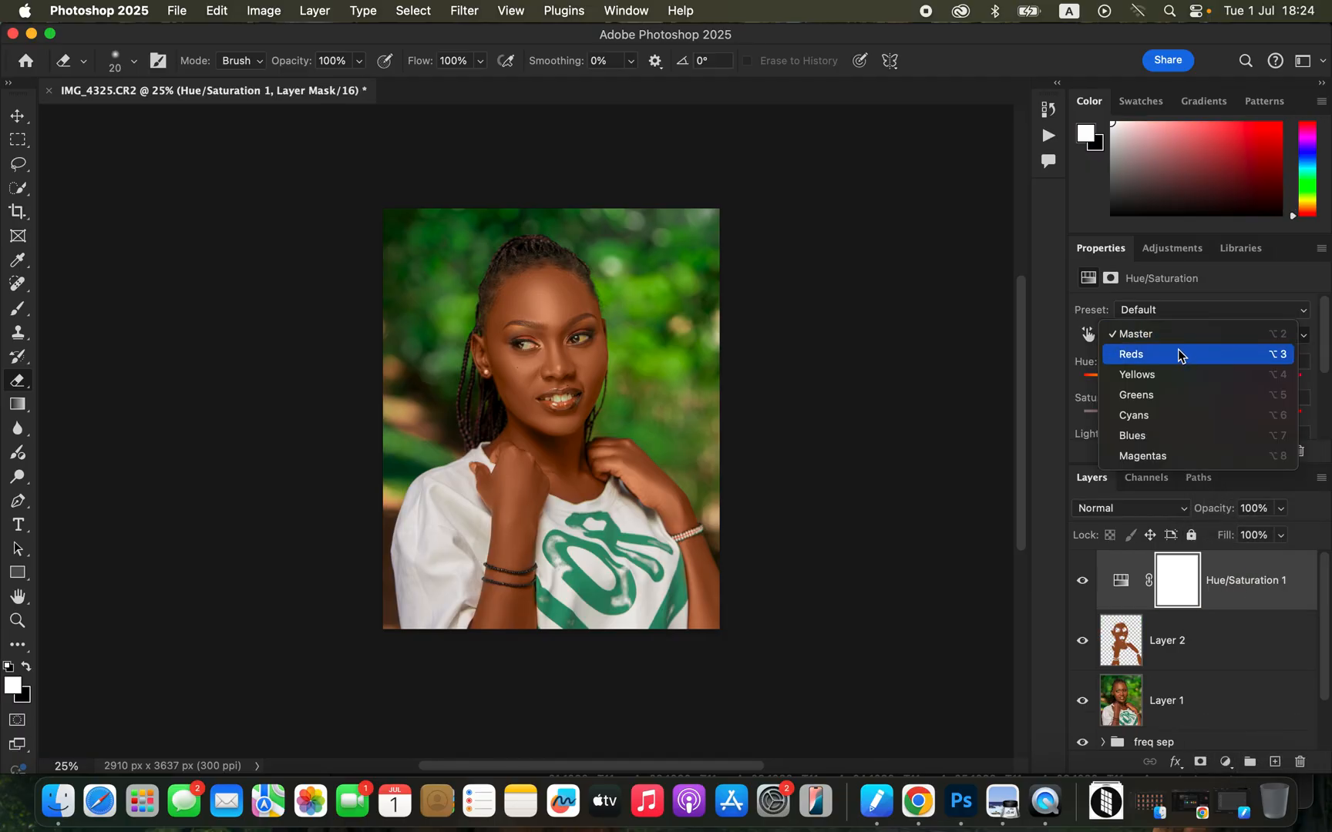
{"action": "left_click", "coordinate": [1173, 354]}
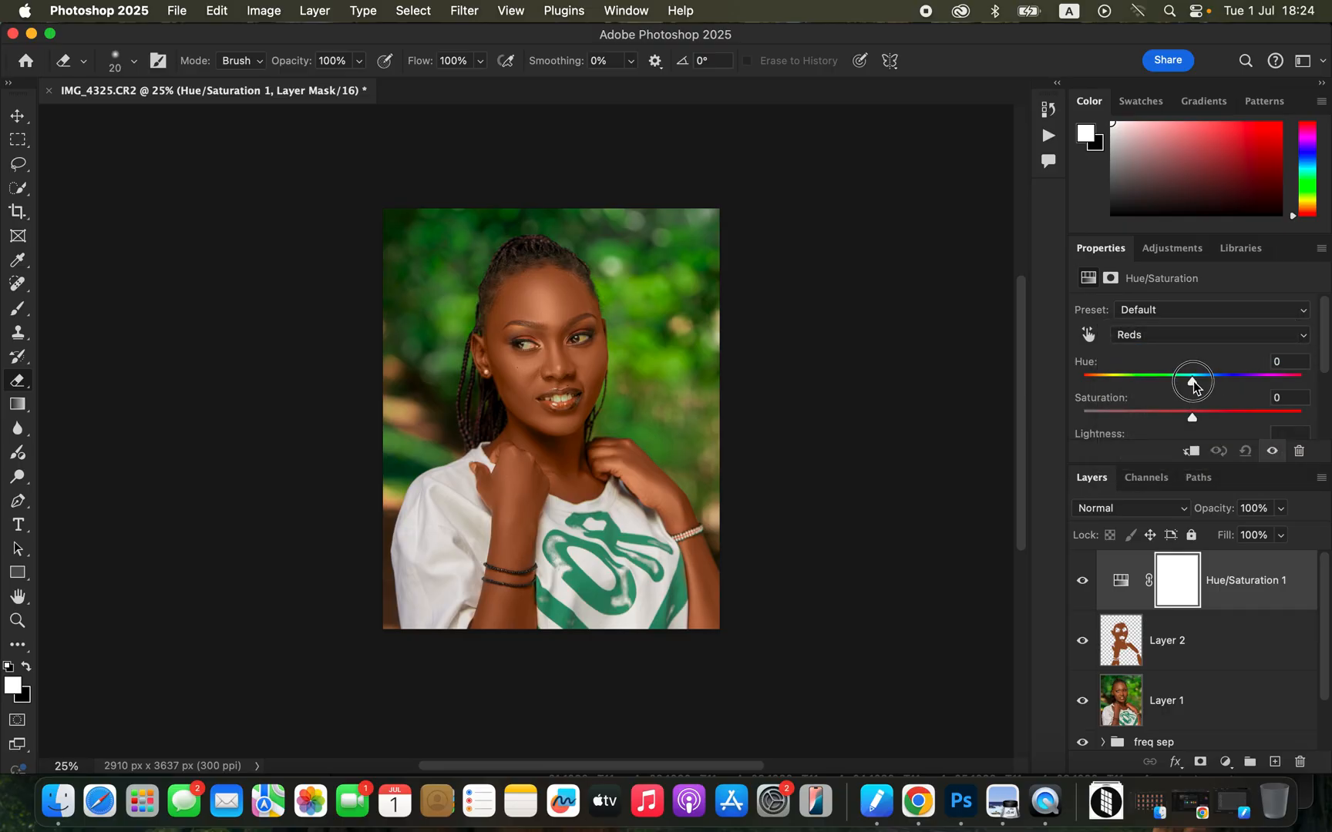
{"action": "left_click_drag", "start_coordinate": [1194, 386], "coordinate": [1195, 385]}
{"action": "left_click_drag", "start_coordinate": [1195, 381], "coordinate": [1190, 383]}
{"action": "left_click_drag", "start_coordinate": [1326, 347], "coordinate": [1330, 380]}
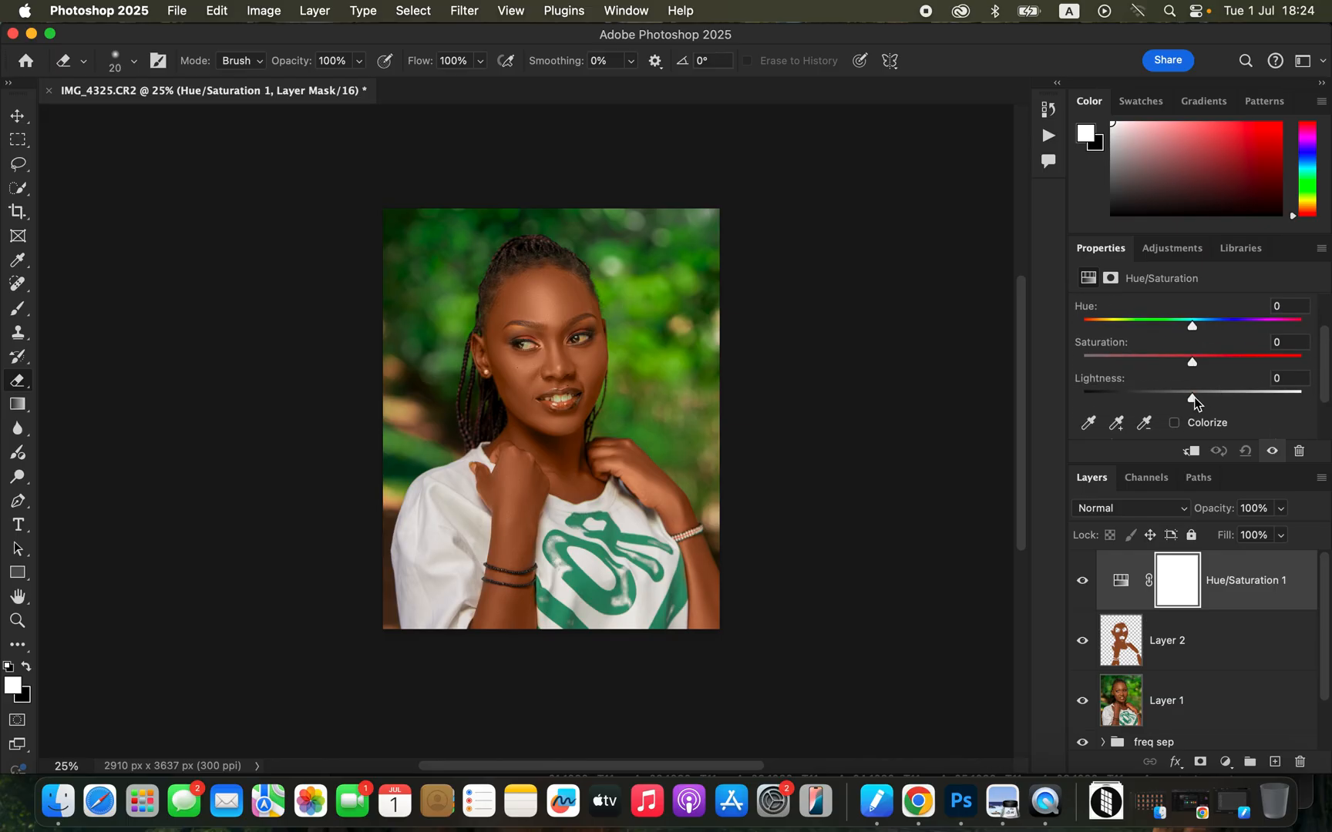
{"action": "left_click_drag", "start_coordinate": [1187, 394], "coordinate": [1181, 393]}
Add a Black & White adjustment layer on top, blended with Multiply at 11% opacity.
{"action": "left_click", "coordinate": [1226, 763]}
{"action": "left_click", "coordinate": [1247, 631]}
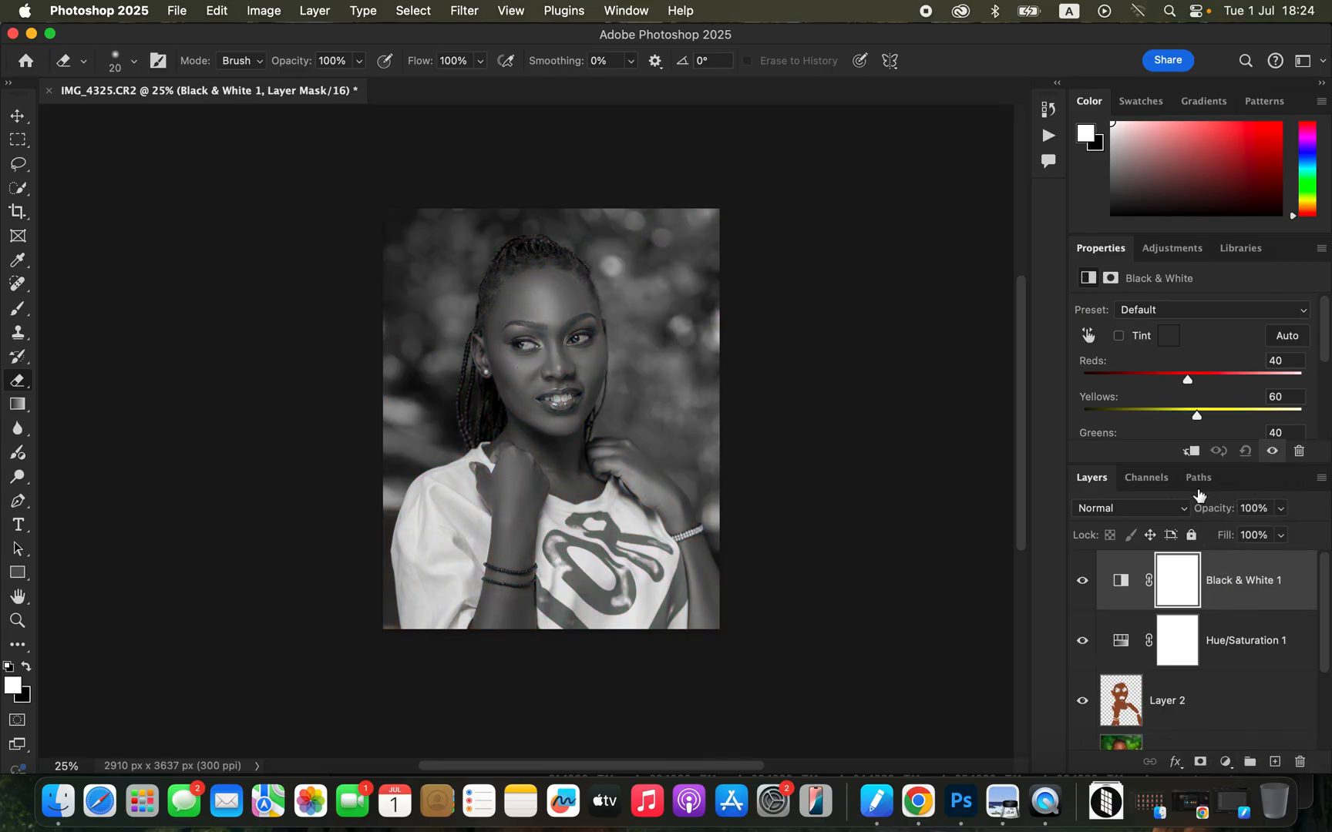
{"action": "left_click", "coordinate": [1145, 511]}
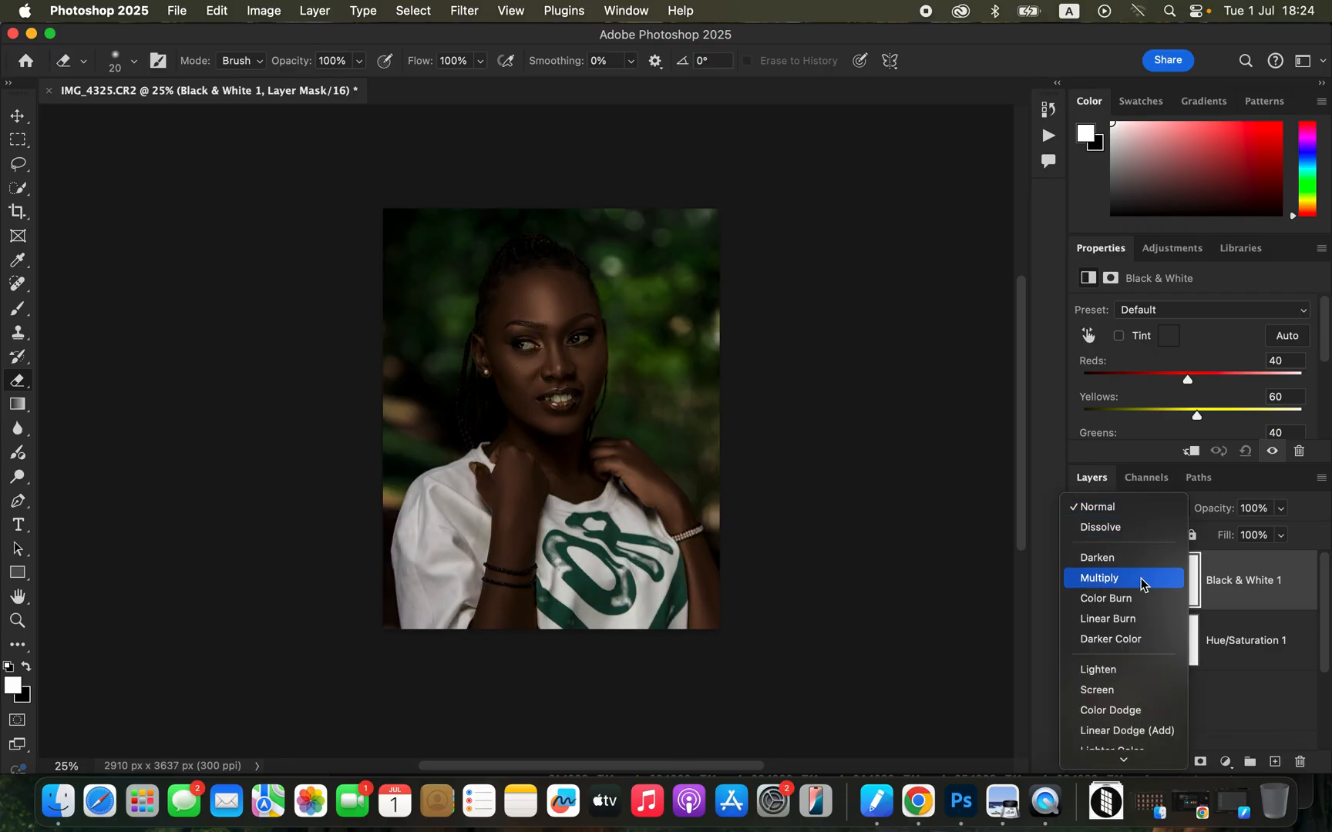
{"action": "left_click", "coordinate": [1141, 583]}
{"action": "left_click", "coordinate": [1280, 508]}
{"action": "left_click_drag", "start_coordinate": [1257, 537], "coordinate": [1210, 536]}
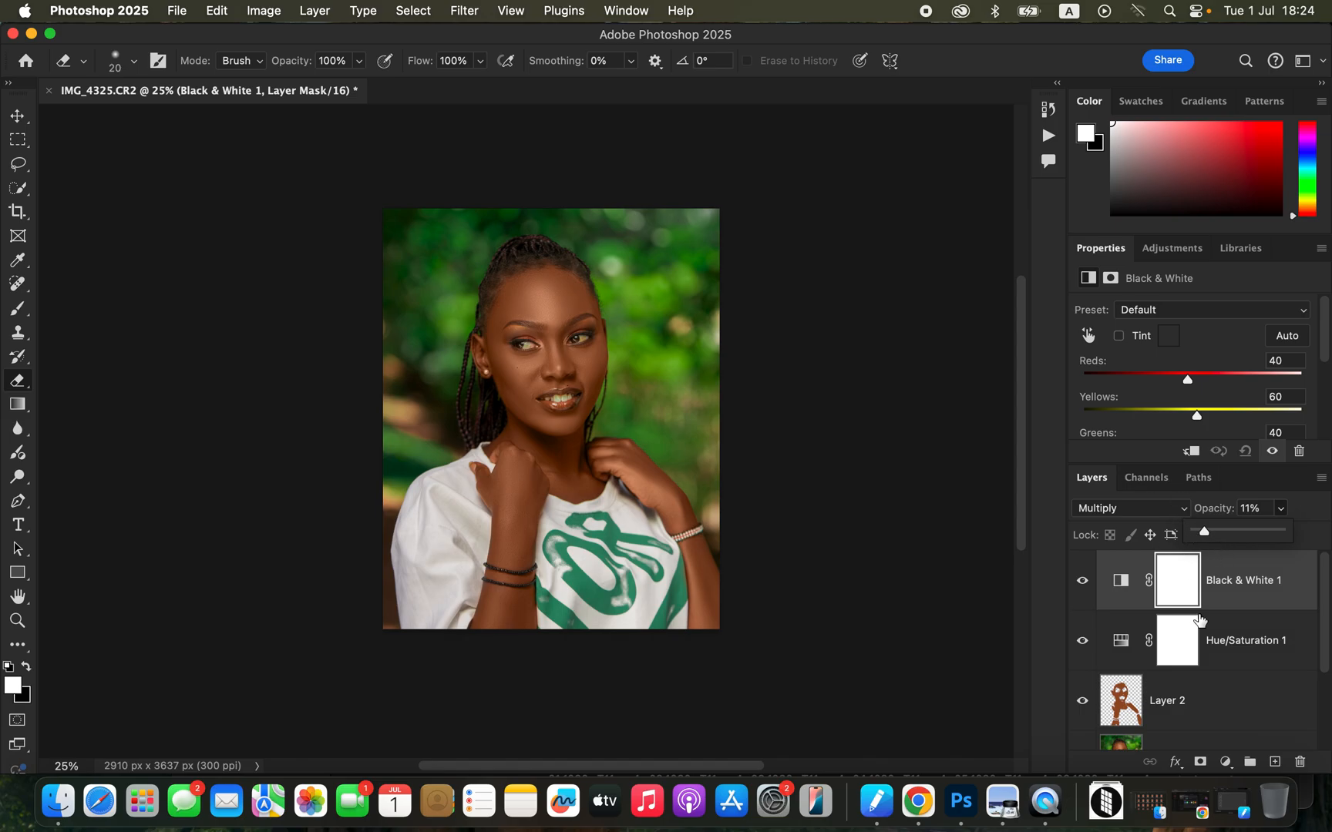
Add a Selective Color adjustment layer with Cyan at +7% in the Blacks and compare the image with and without it.
{"action": "left_click", "coordinate": [1224, 763]}
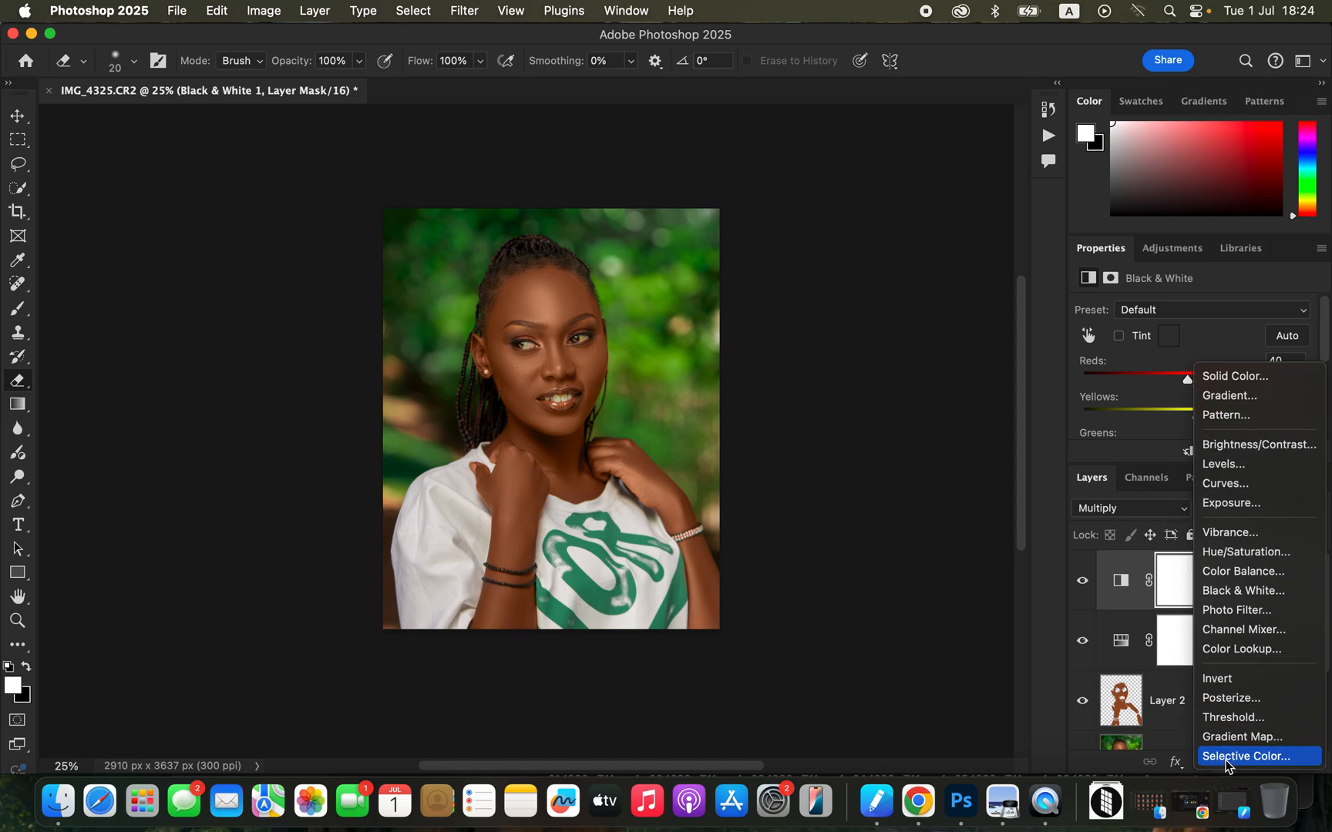
{"action": "left_click", "coordinate": [1236, 756]}
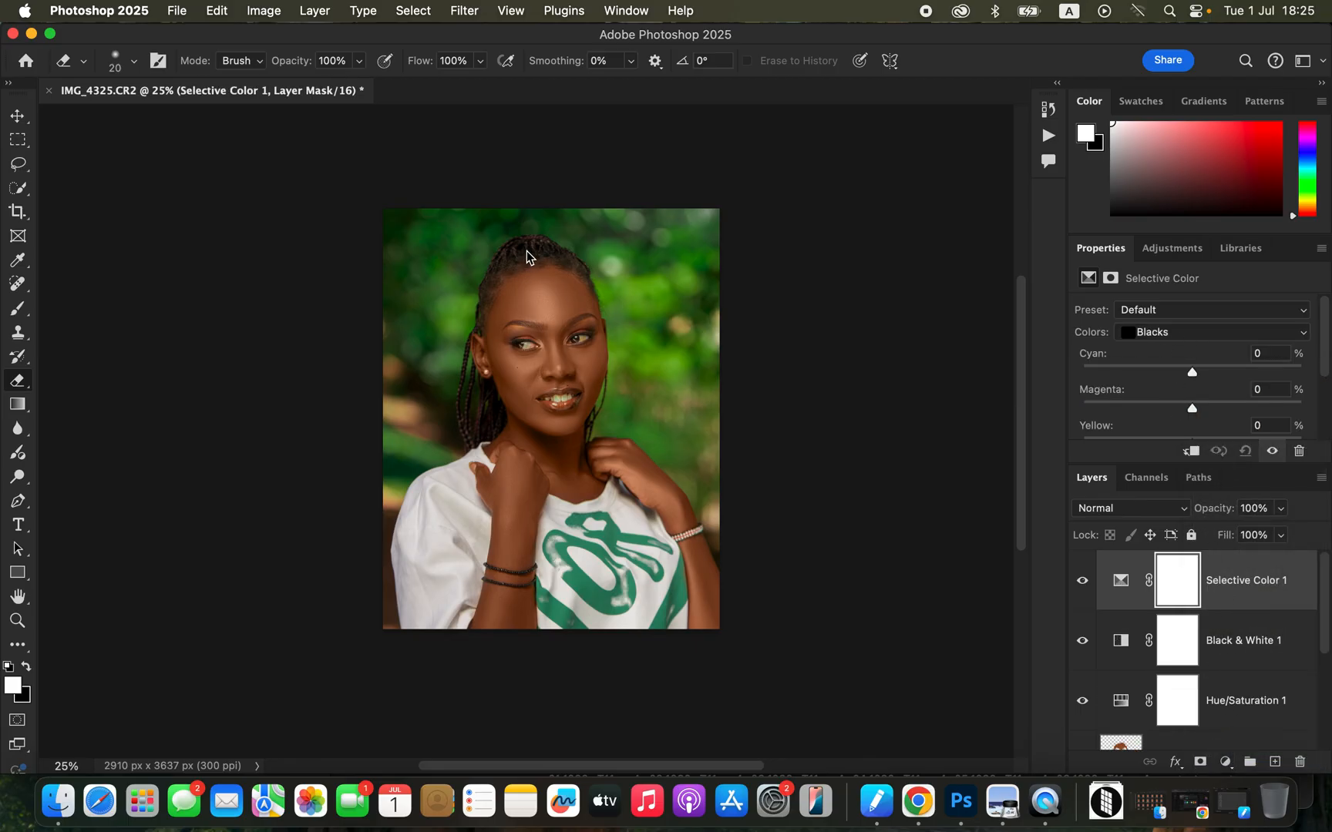
{"action": "left_click", "coordinate": [1203, 336]}
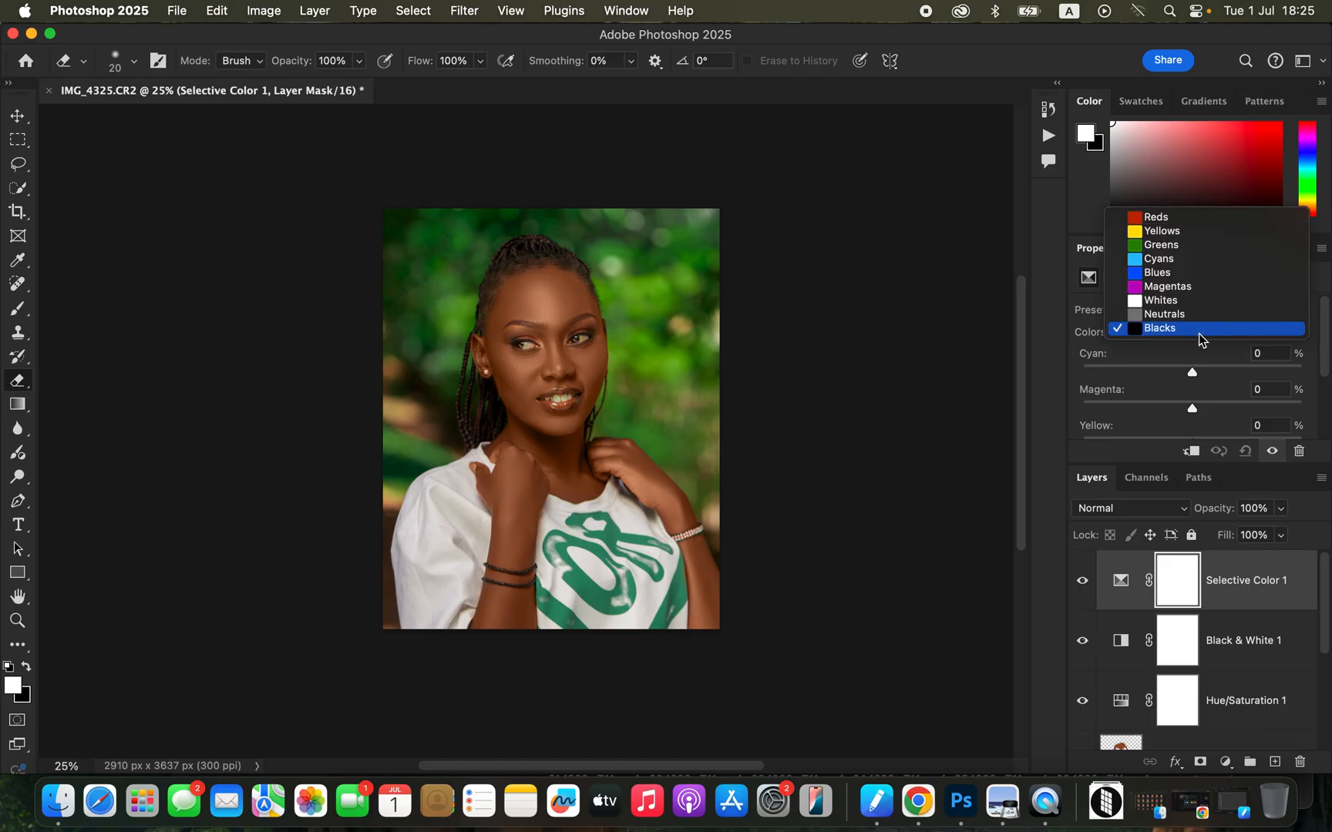
{"action": "left_click", "coordinate": [1200, 337]}
{"action": "left_click_drag", "start_coordinate": [1195, 371], "coordinate": [1203, 375]}
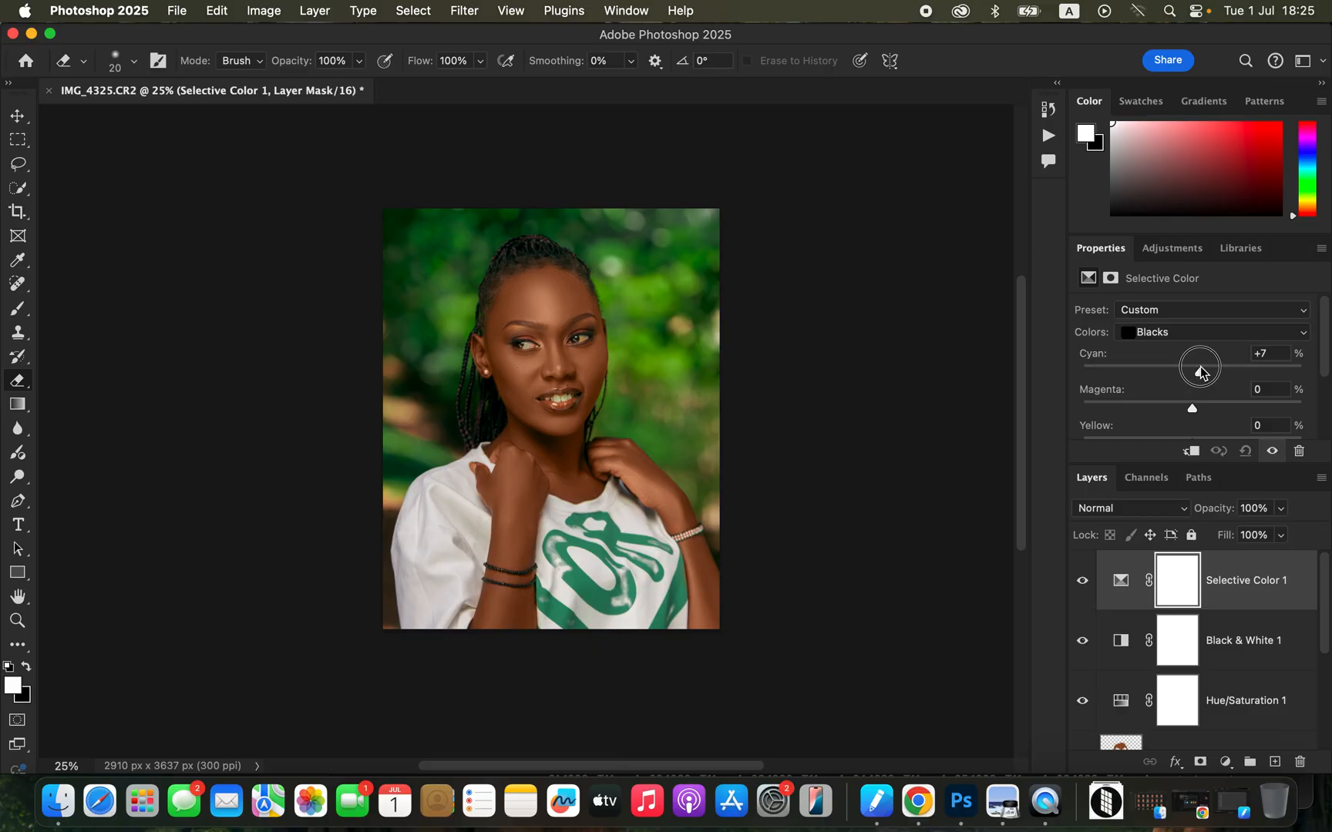
{"action": "left_click_drag", "start_coordinate": [1200, 368], "coordinate": [1200, 369]}
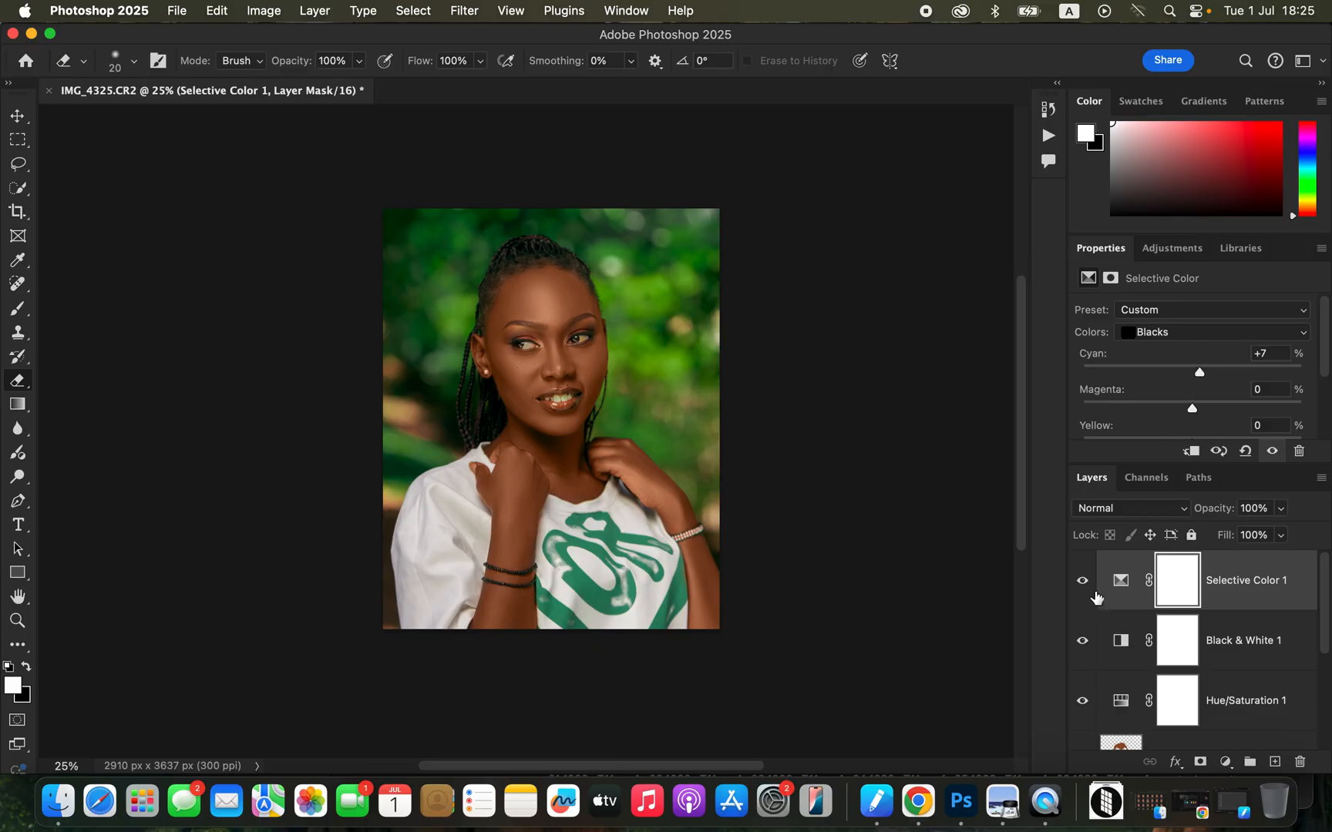
{"action": "left_click", "coordinate": [1084, 585]}
{"action": "left_click", "coordinate": [1086, 588]}
Add a Hue/Saturation adjustment layer with saturation at -79 and invert its mask to hide the effect.
{"action": "left_click", "coordinate": [1225, 762]}
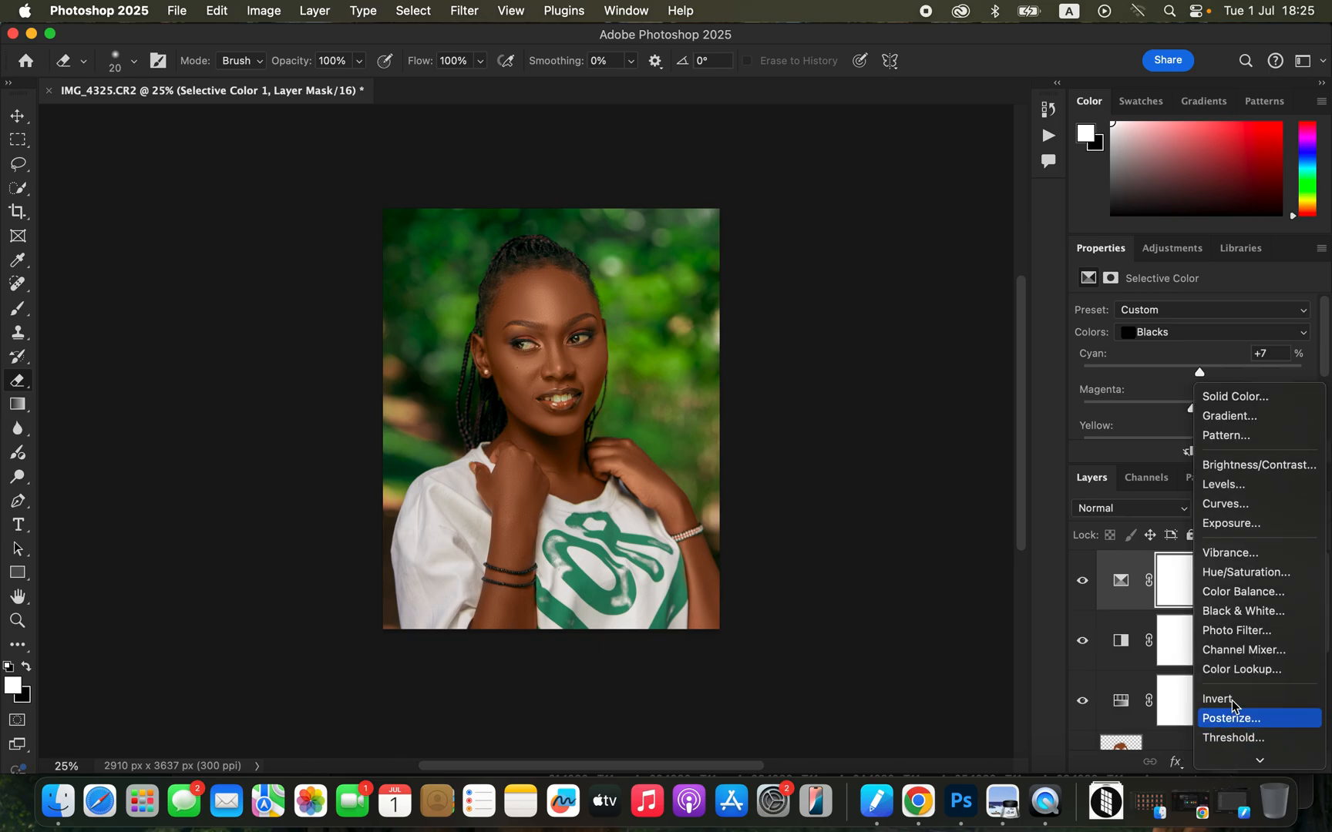
{"action": "left_click", "coordinate": [1248, 574]}
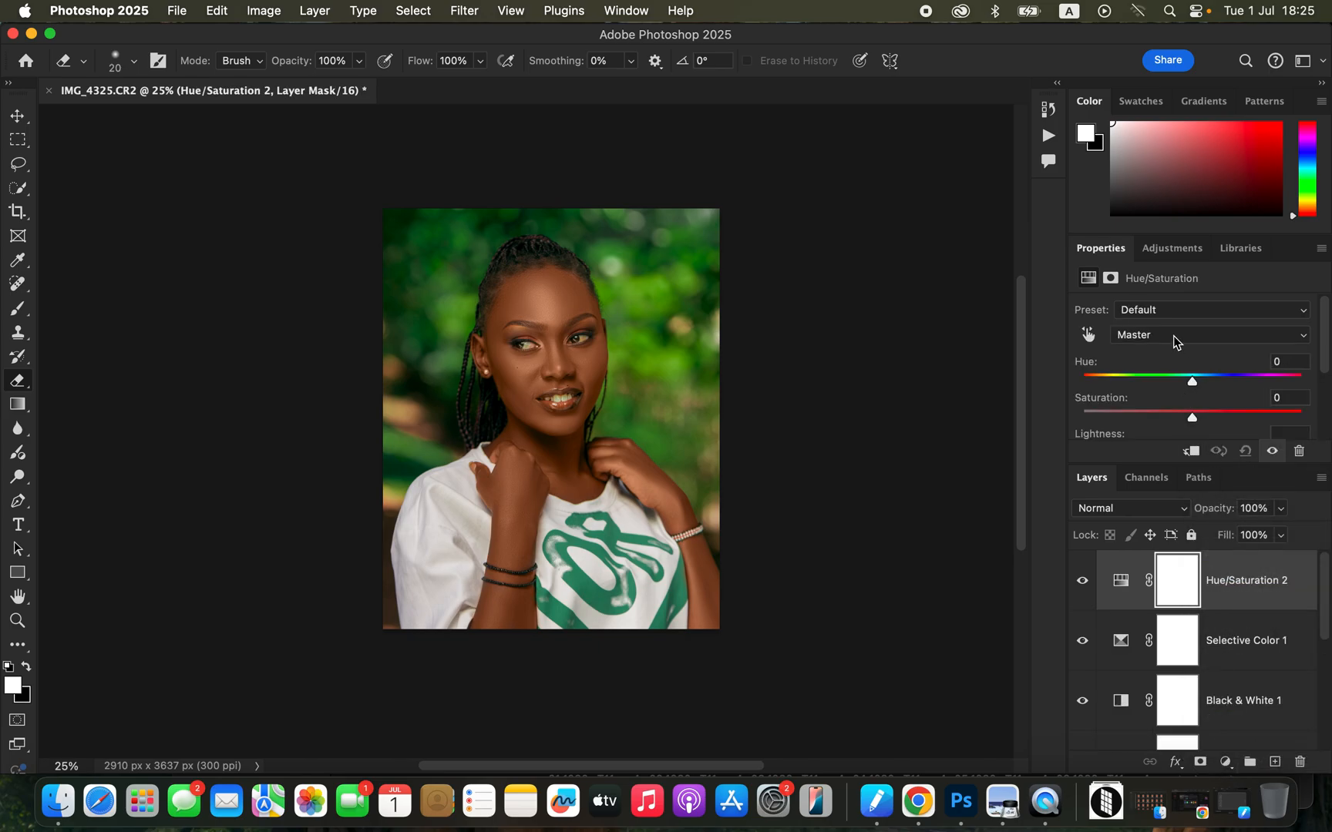
{"action": "left_click_drag", "start_coordinate": [1169, 417], "coordinate": [1108, 416]}
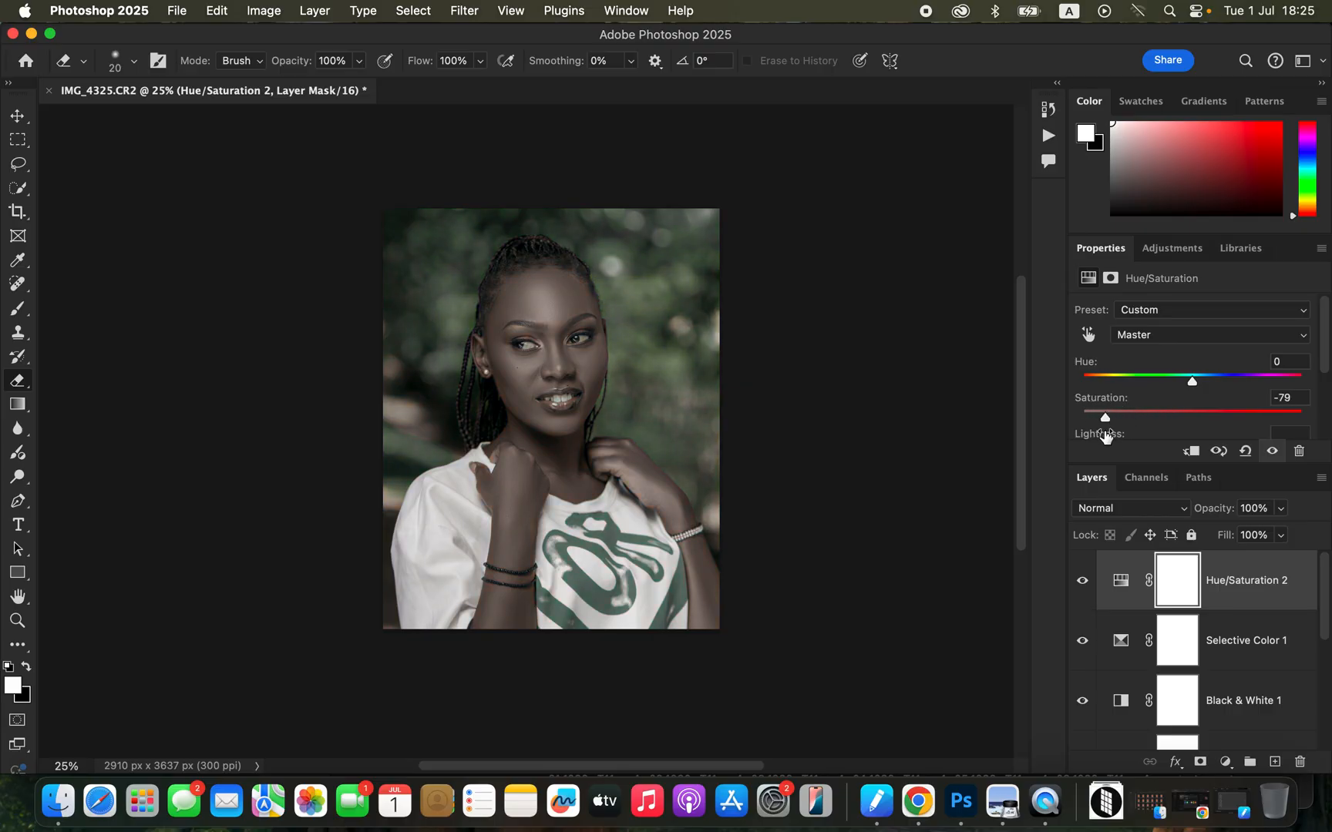
{"action": "key", "text": "super+i"}
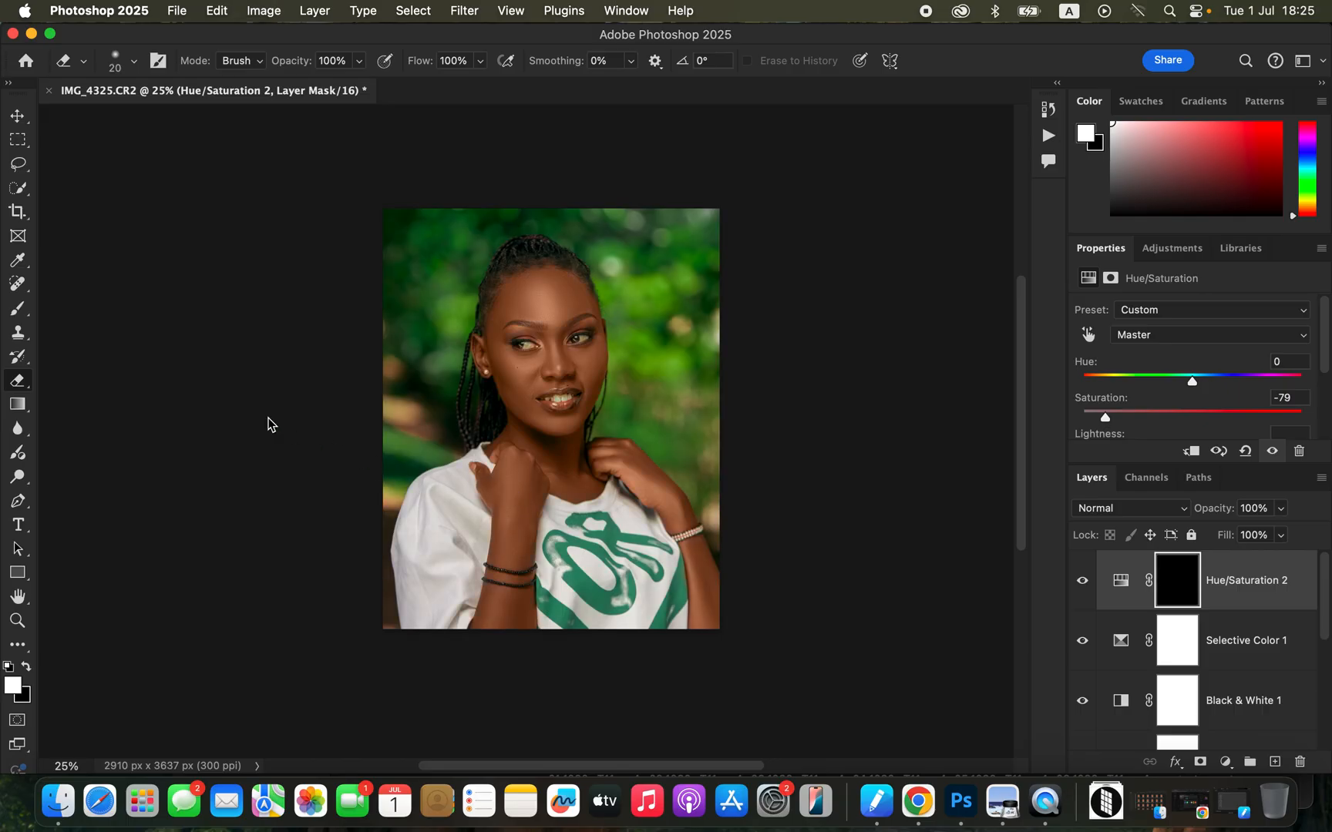
Paint white on the desaturation layer's mask over the whites of both eyes with a brush of about 30 px.
{"action": "left_click", "coordinate": [17, 310]}
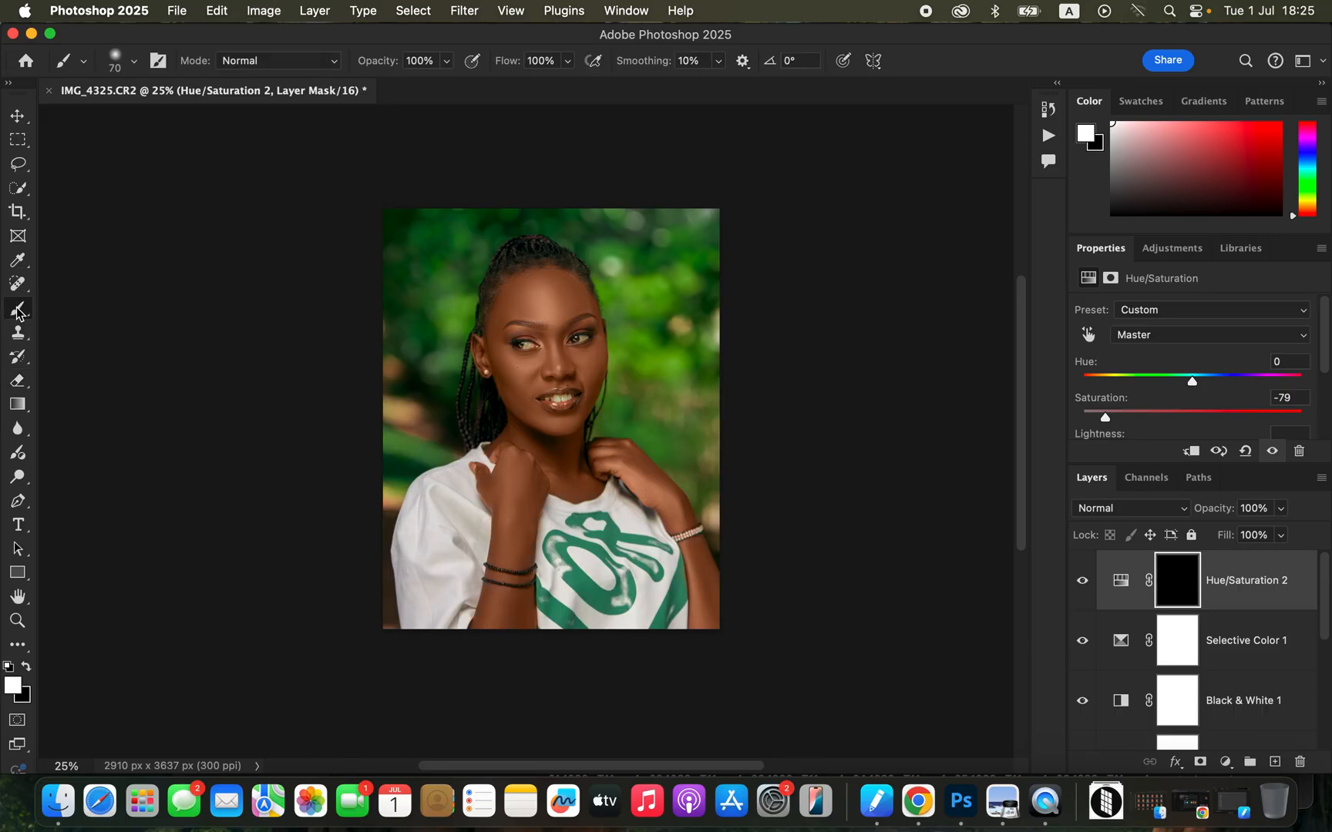
{"action": "left_click", "coordinate": [25, 668]}
{"action": "left_click", "coordinate": [24, 668]}
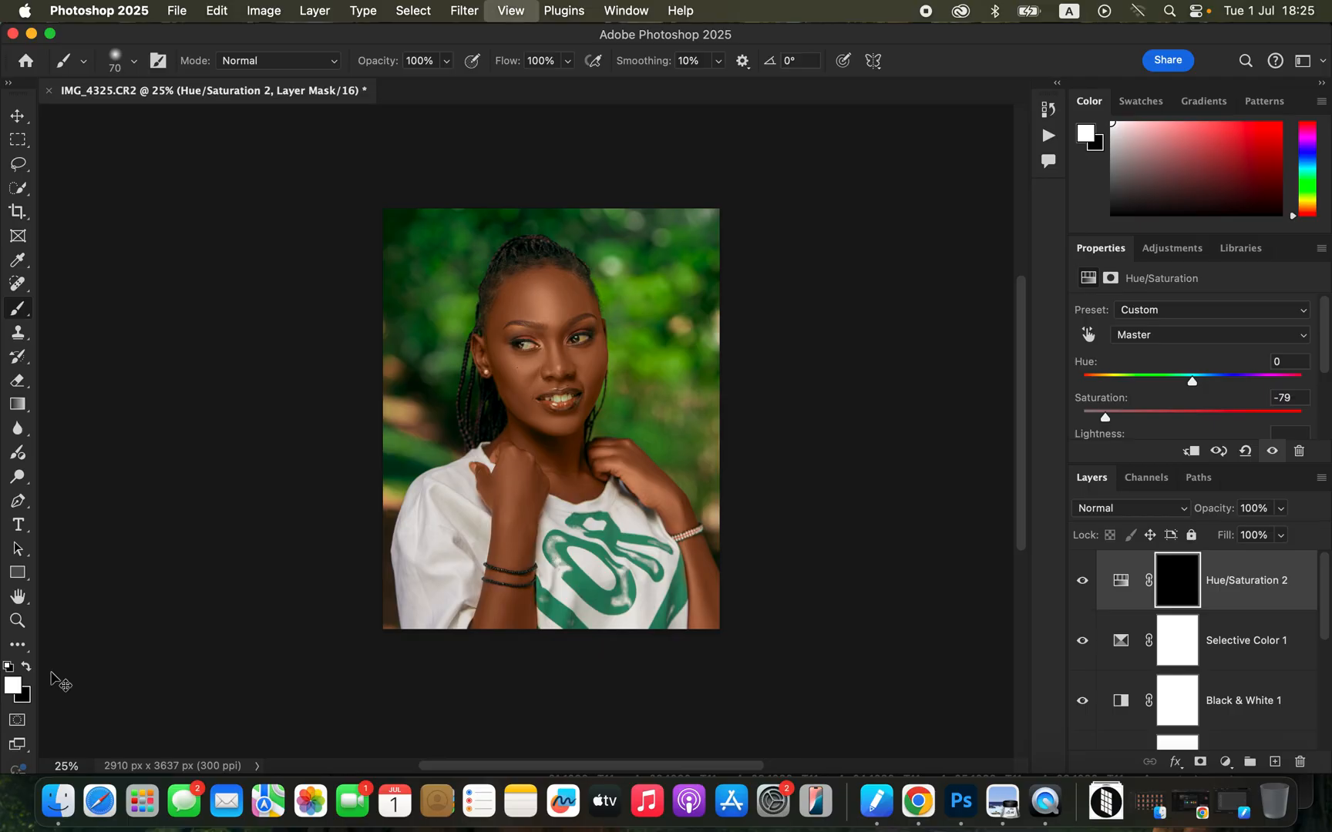
{"action": "key", "text": "super+equal"}
{"action": "key", "text": "super+equal"}
{"action": "key", "text": "super+equal"}
{"action": "key", "text": "super+equal"}
{"action": "key", "text": "super+equal"}
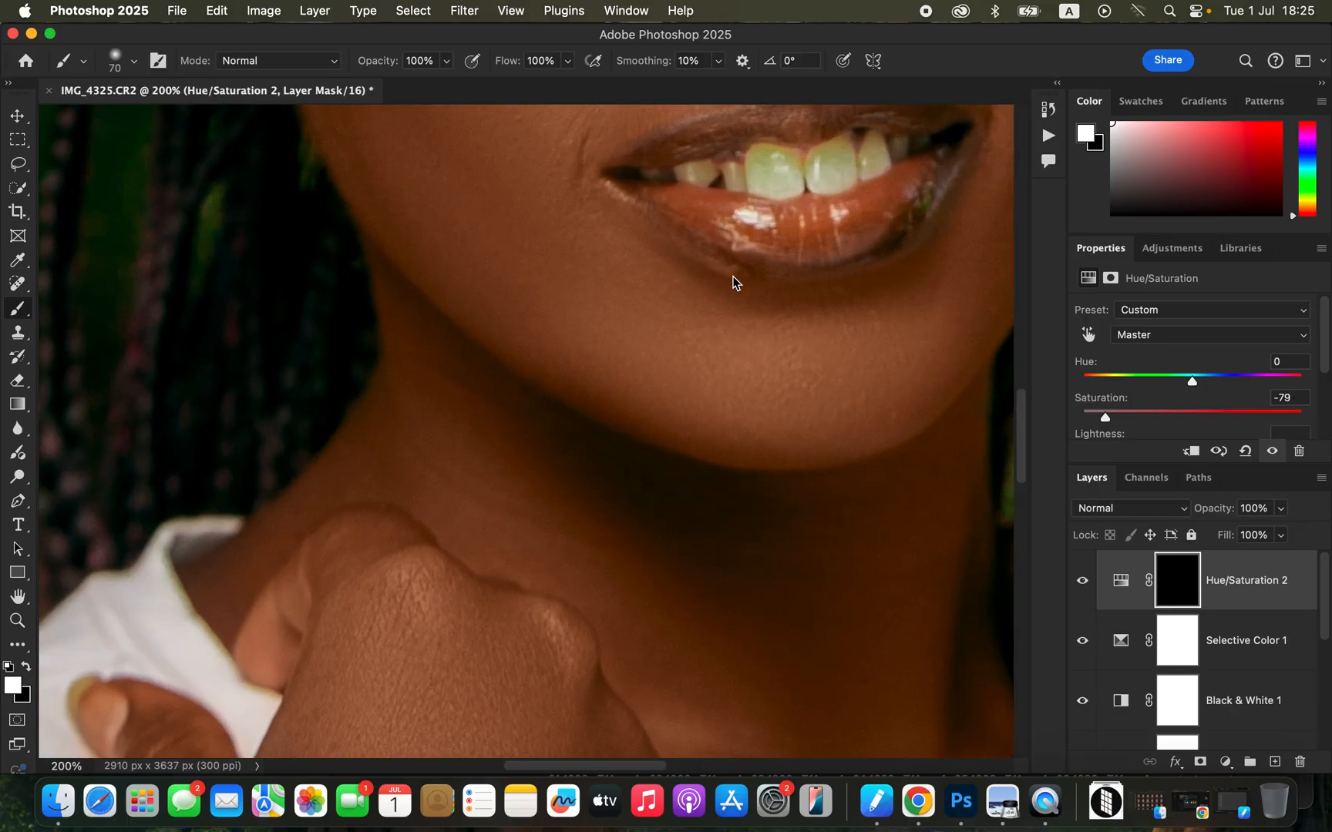
{"action": "scroll", "coordinate": [717, 324], "scroll_direction": "up", "scroll_amount": 10}
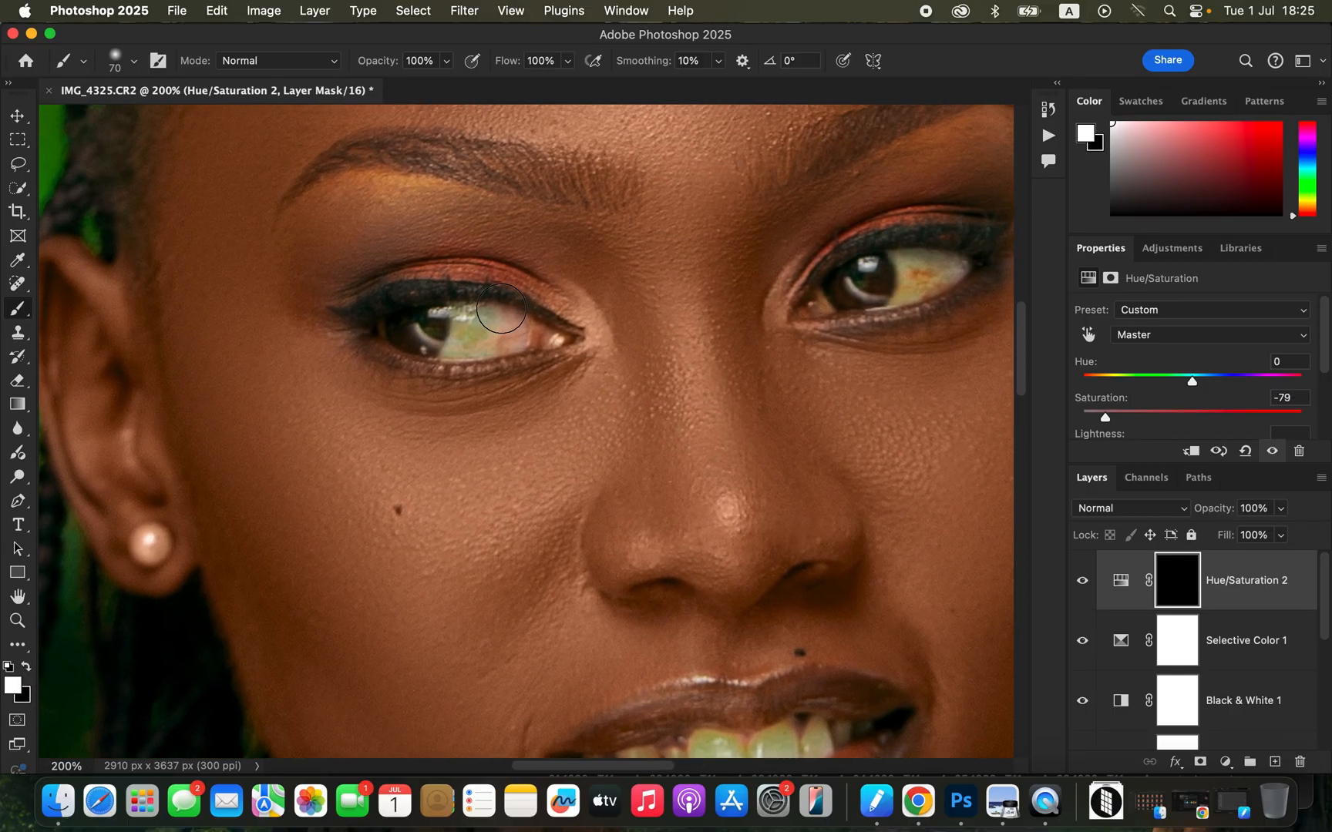
{"action": "key", "text": "bracketleft"}
{"action": "key", "text": "bracketleft"}
{"action": "key", "text": "bracketleft"}
{"action": "key", "text": "bracketleft"}
{"action": "key", "text": "bracketleft"}
{"action": "mouse_move", "coordinate": [464, 317]}
{"action": "left_mouse_down"}
{"action": "mouse_move", "coordinate": [475, 337]}
{"action": "mouse_move", "coordinate": [476, 311]}
{"action": "mouse_move", "coordinate": [477, 341]}
{"action": "mouse_move", "coordinate": [484, 314]}
{"action": "mouse_move", "coordinate": [491, 341]}
{"action": "mouse_move", "coordinate": [488, 311]}
{"action": "mouse_move", "coordinate": [495, 338]}
{"action": "mouse_move", "coordinate": [501, 317]}
{"action": "mouse_move", "coordinate": [489, 342]}
{"action": "mouse_move", "coordinate": [414, 330]}
{"action": "mouse_move", "coordinate": [455, 318]}
{"action": "left_mouse_up"}
{"action": "mouse_move", "coordinate": [901, 272]}
{"action": "left_mouse_down"}
{"action": "mouse_move", "coordinate": [891, 300]}
{"action": "mouse_move", "coordinate": [944, 260]}
{"action": "mouse_move", "coordinate": [935, 274]}
{"action": "mouse_move", "coordinate": [898, 274]}
{"action": "left_mouse_up"}
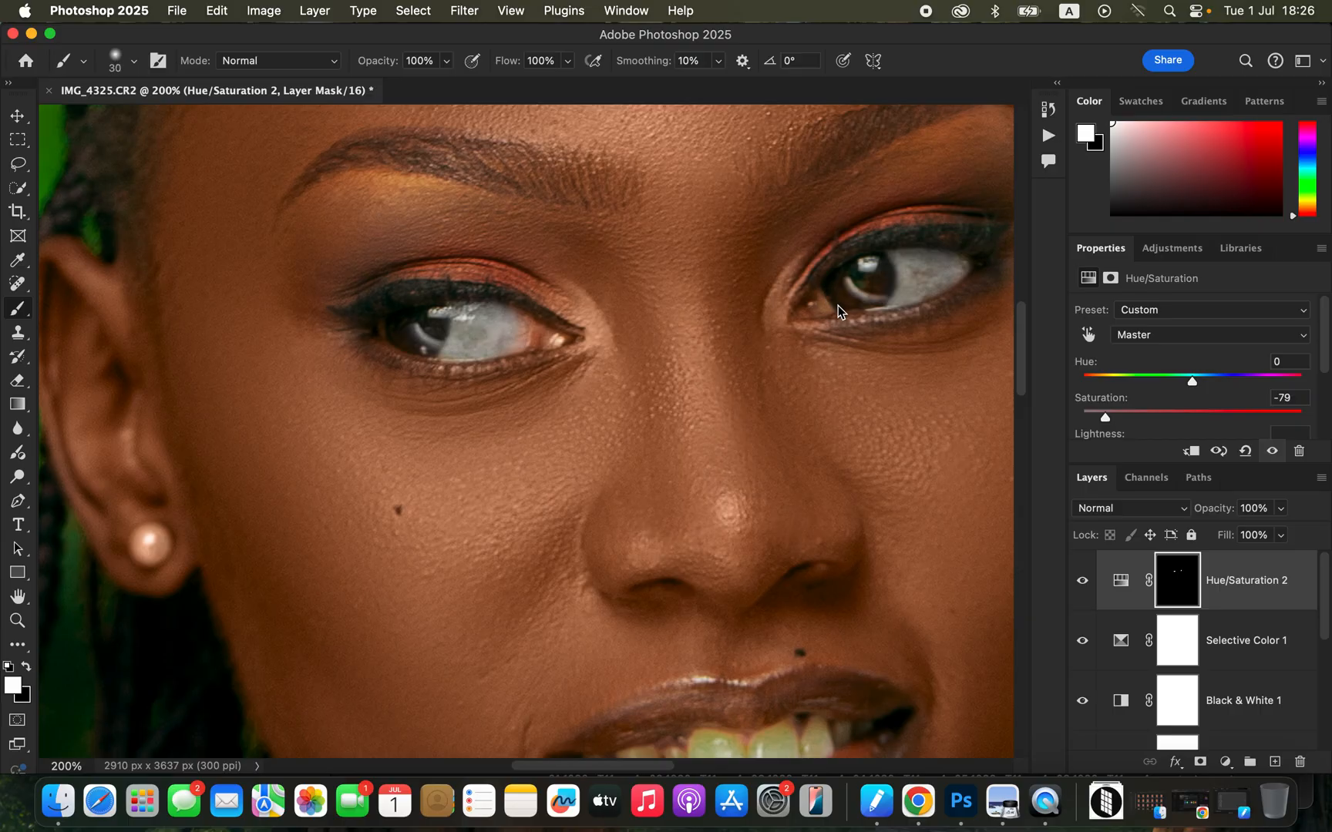
{"action": "left_click_drag", "start_coordinate": [823, 298], "coordinate": [831, 306]}
Paint the mask white over the pearl earring and the teeth with a 20 px brush to remove their color cast.
{"action": "left_click_drag", "start_coordinate": [715, 540], "coordinate": [687, 306]}
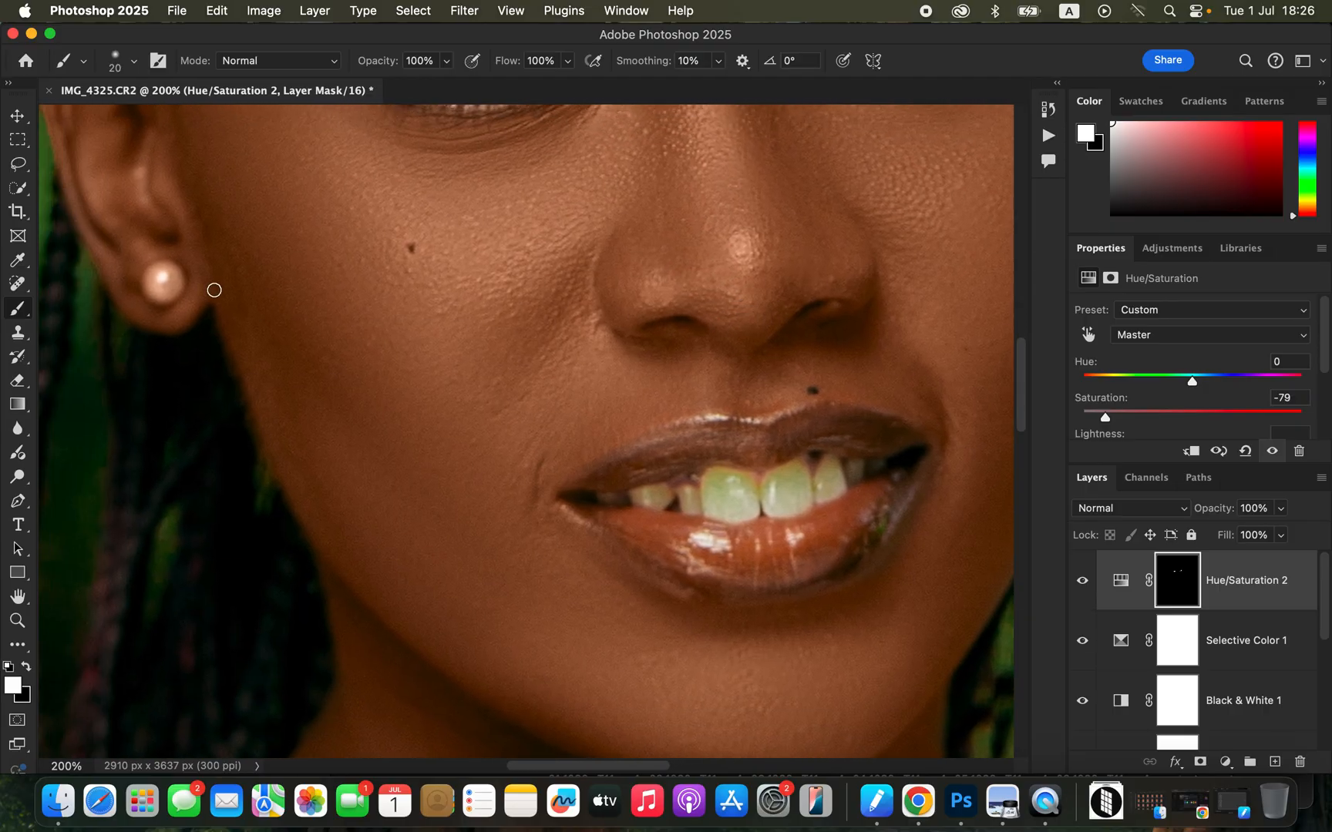
{"action": "left_click_drag", "start_coordinate": [162, 274], "coordinate": [163, 280]}
{"action": "mouse_move", "coordinate": [706, 497]}
{"action": "left_mouse_down"}
{"action": "mouse_move", "coordinate": [752, 505]}
{"action": "mouse_move", "coordinate": [710, 494]}
{"action": "mouse_move", "coordinate": [710, 507]}
{"action": "mouse_move", "coordinate": [738, 513]}
{"action": "mouse_move", "coordinate": [726, 499]}
{"action": "mouse_move", "coordinate": [748, 497]}
{"action": "mouse_move", "coordinate": [714, 505]}
{"action": "left_mouse_up"}
{"action": "left_click", "coordinate": [27, 666]}
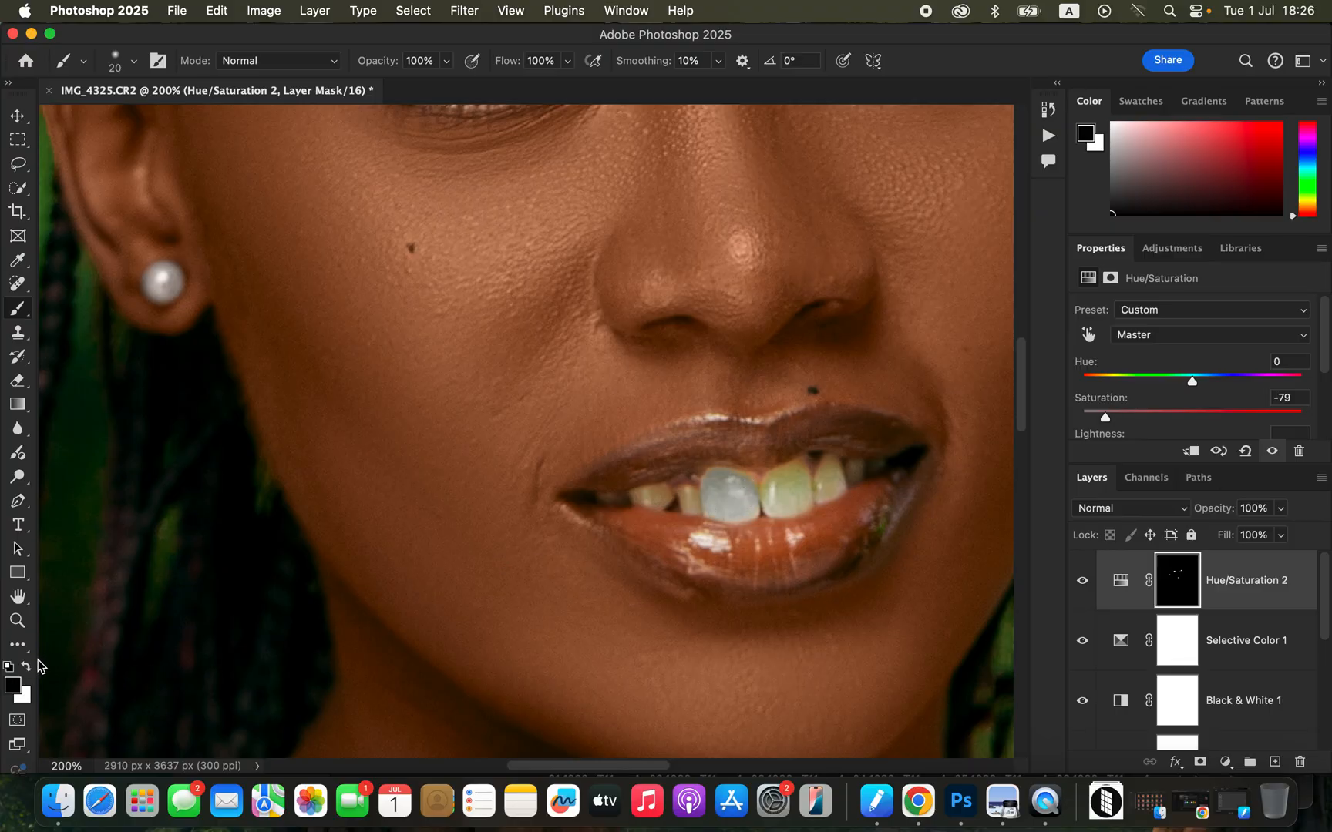
{"action": "left_click", "coordinate": [27, 666]}
{"action": "mouse_move", "coordinate": [737, 497]}
{"action": "left_mouse_down"}
{"action": "mouse_move", "coordinate": [784, 500]}
{"action": "mouse_move", "coordinate": [780, 475]}
{"action": "mouse_move", "coordinate": [807, 498]}
{"action": "mouse_move", "coordinate": [798, 474]}
{"action": "mouse_move", "coordinate": [777, 503]}
{"action": "mouse_move", "coordinate": [826, 497]}
{"action": "mouse_move", "coordinate": [831, 460]}
{"action": "mouse_move", "coordinate": [826, 478]}
{"action": "mouse_move", "coordinate": [880, 462]}
{"action": "mouse_move", "coordinate": [851, 478]}
{"action": "left_mouse_up"}
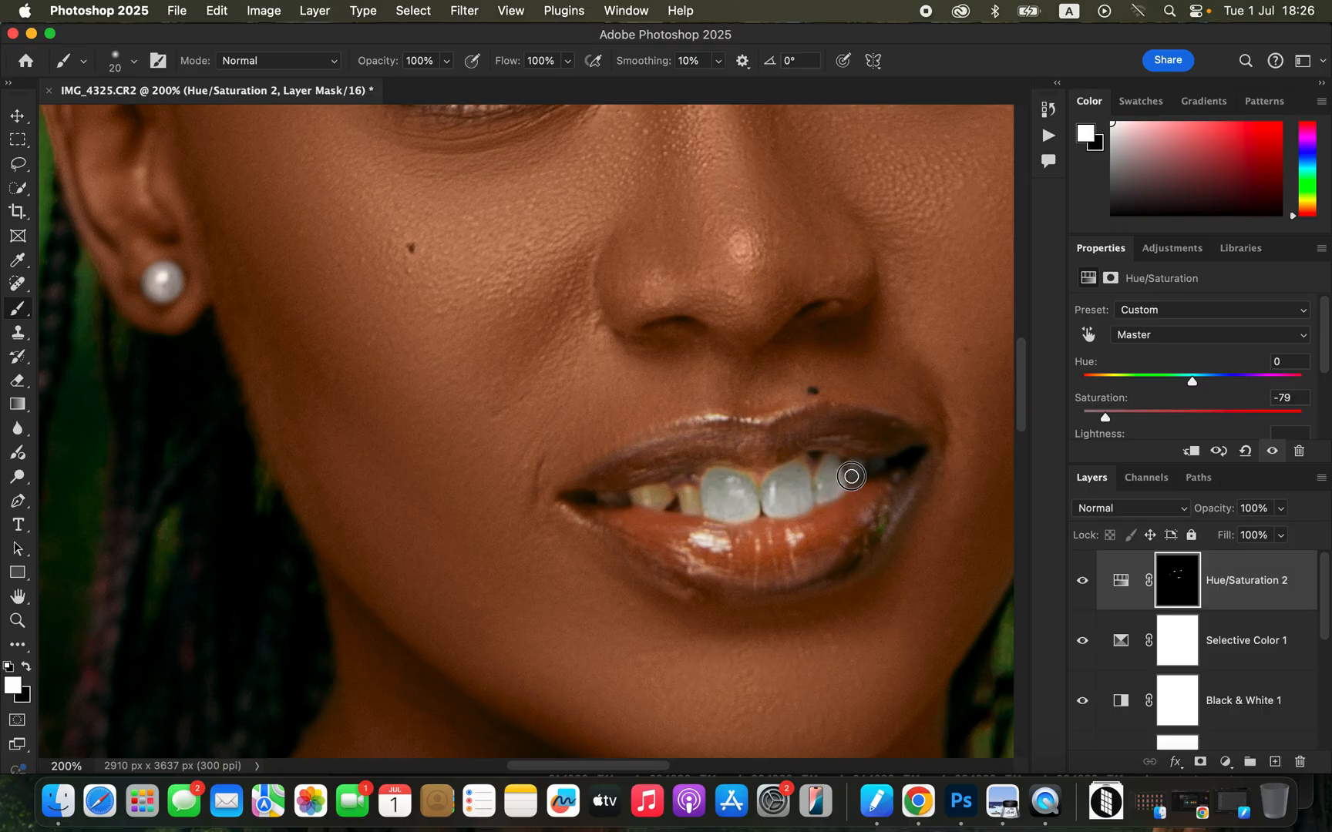
{"action": "mouse_move", "coordinate": [774, 494]}
{"action": "left_mouse_down"}
{"action": "mouse_move", "coordinate": [696, 497]}
{"action": "mouse_move", "coordinate": [694, 508]}
{"action": "mouse_move", "coordinate": [719, 478]}
{"action": "mouse_move", "coordinate": [652, 504]}
{"action": "mouse_move", "coordinate": [667, 497]}
{"action": "mouse_move", "coordinate": [618, 500]}
{"action": "left_mouse_up"}
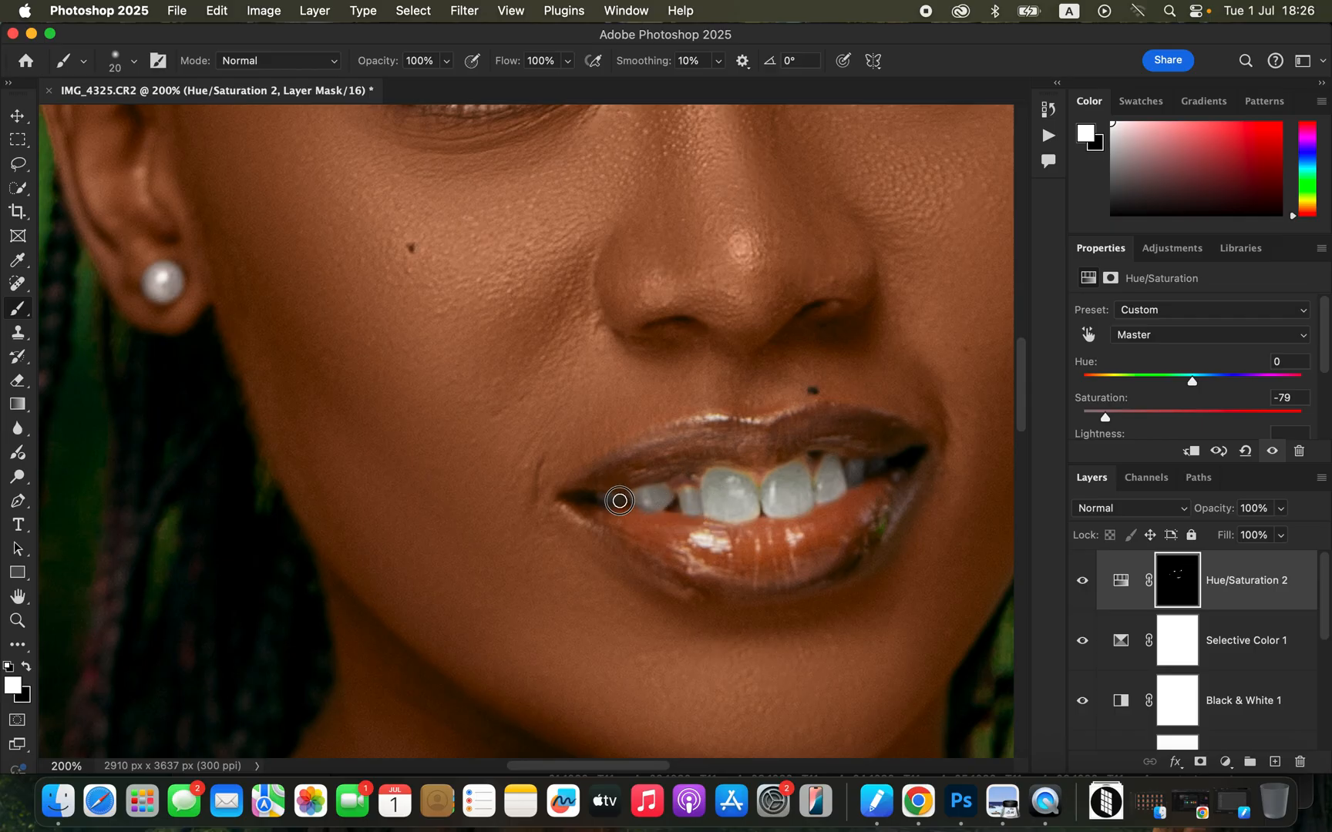
{"action": "mouse_move", "coordinate": [710, 503]}
{"action": "left_mouse_down"}
{"action": "mouse_move", "coordinate": [698, 501]}
{"action": "mouse_move", "coordinate": [738, 485]}
{"action": "mouse_move", "coordinate": [753, 494]}
{"action": "mouse_move", "coordinate": [806, 465]}
{"action": "mouse_move", "coordinate": [775, 479]}
{"action": "left_mouse_up"}
Slightly lower the opacity of the masked desaturation layer.
{"action": "key", "text": "super+minus"}
{"action": "key", "text": "super+minus"}
{"action": "key", "text": "super+minus"}
{"action": "key", "text": "super+minus"}
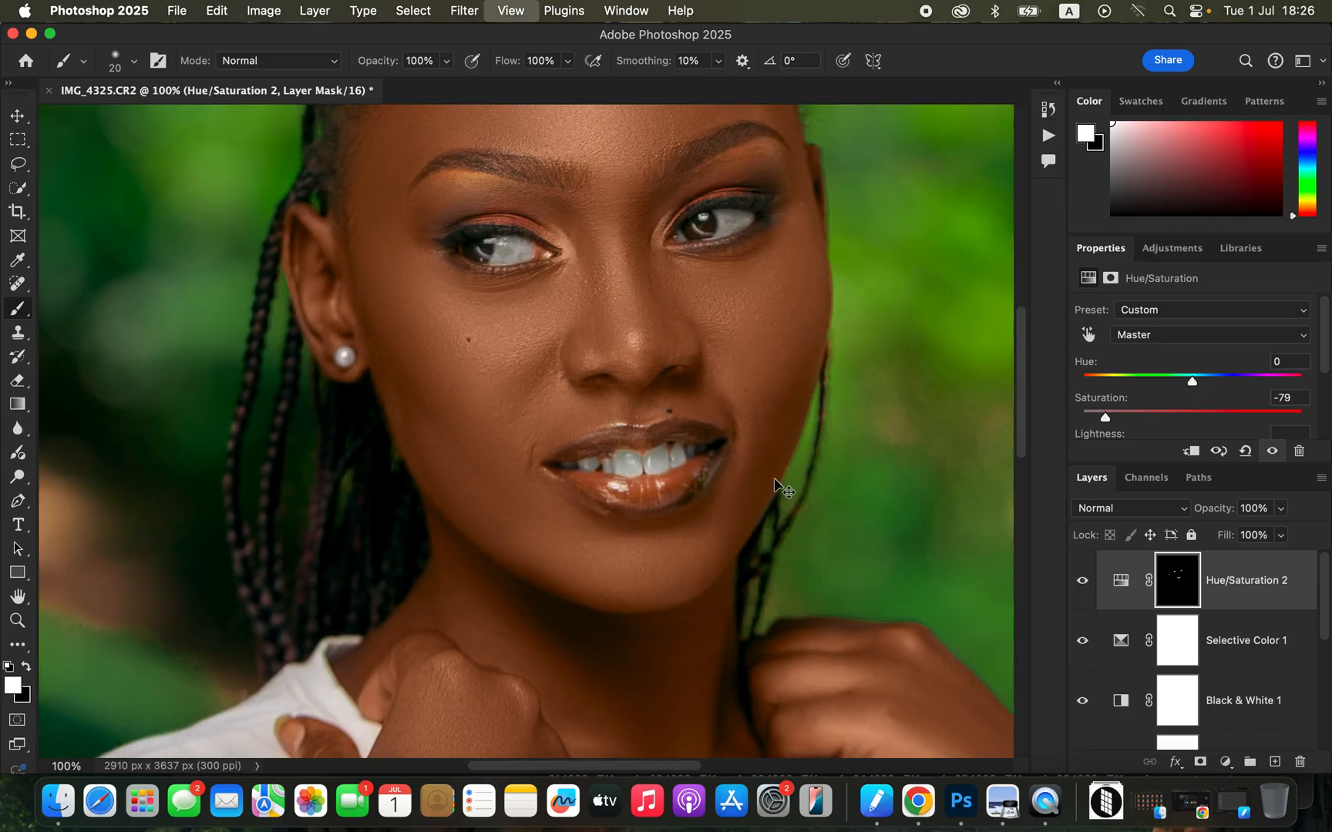
{"action": "key", "text": "super+equal"}
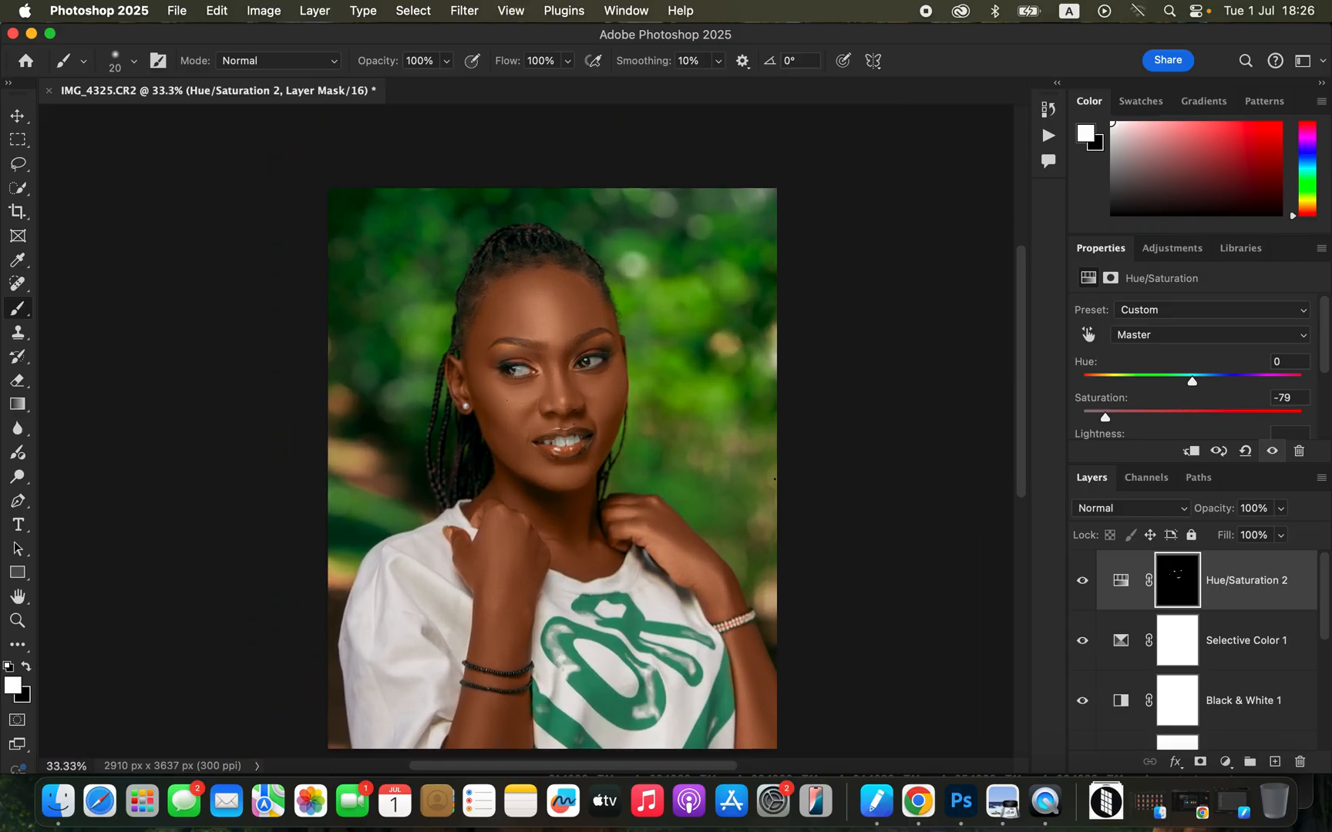
{"action": "mouse_move", "coordinate": [1281, 508]}
{"action": "left_mouse_down"}
{"action": "mouse_move", "coordinate": [1271, 531]}
{"action": "mouse_move", "coordinate": [1287, 534]}
{"action": "left_mouse_up"}
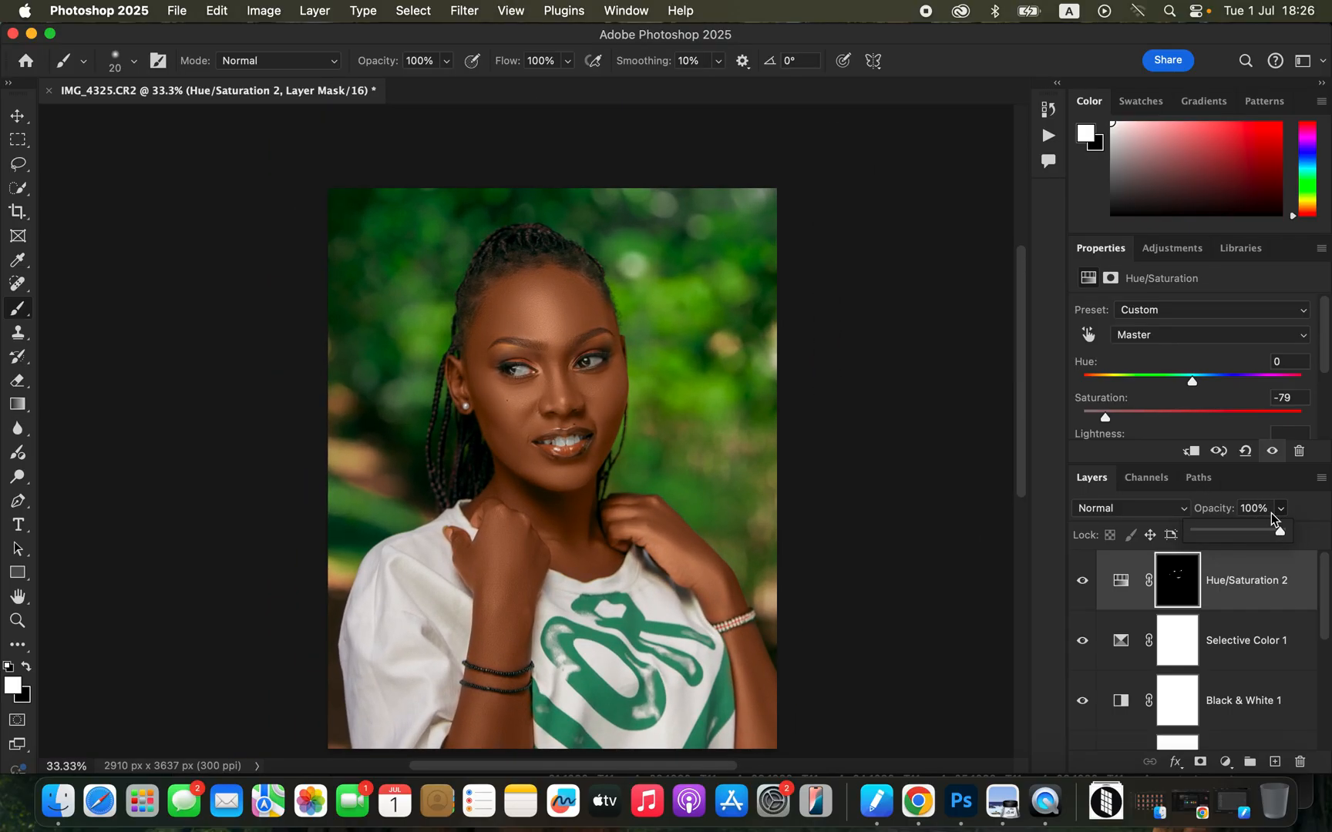
{"action": "left_click_drag", "start_coordinate": [1278, 534], "coordinate": [1273, 536]}
Add another Hue/Saturation adjustment layer on top and set the lightness of the Reds to -8.
{"action": "left_click", "coordinate": [1226, 762]}
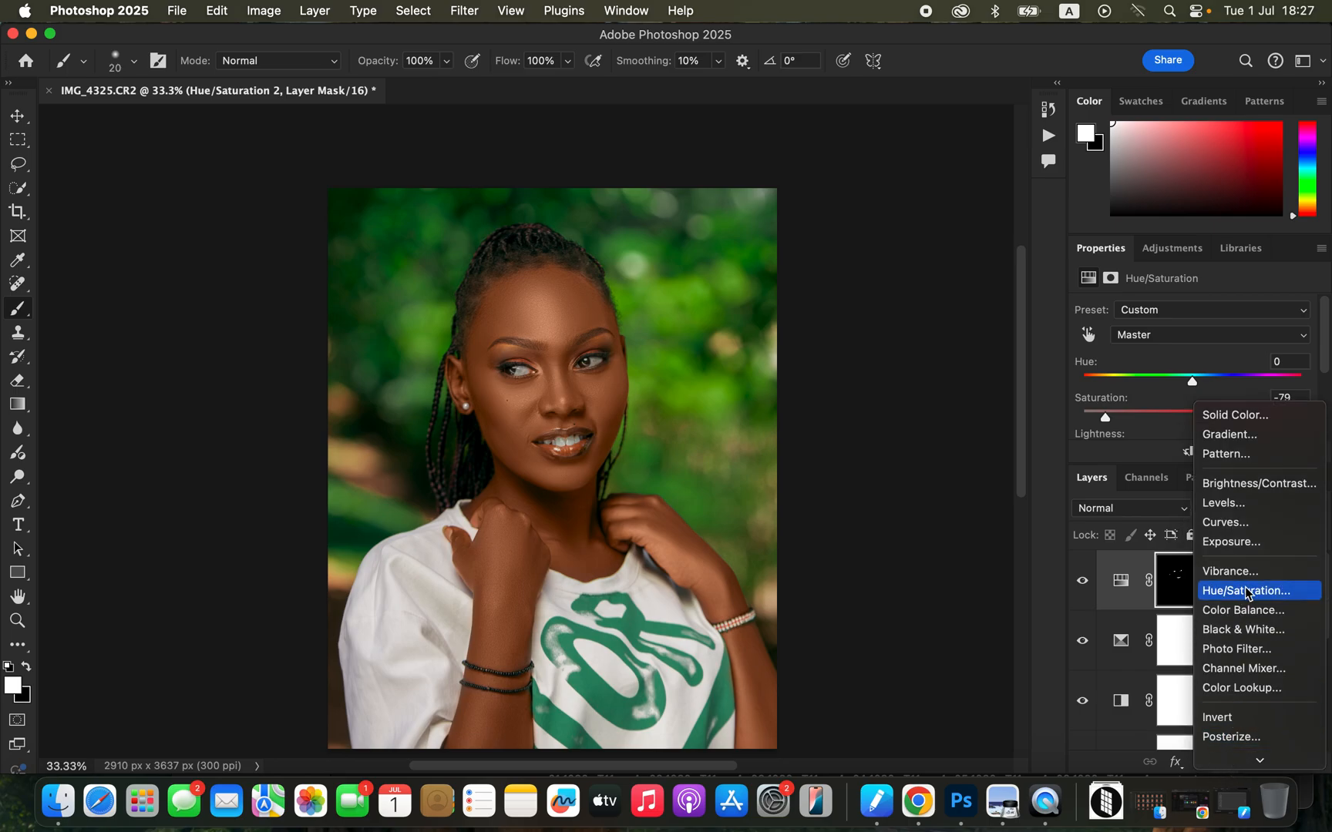
{"action": "left_click", "coordinate": [1250, 594]}
{"action": "left_click", "coordinate": [1187, 337]}
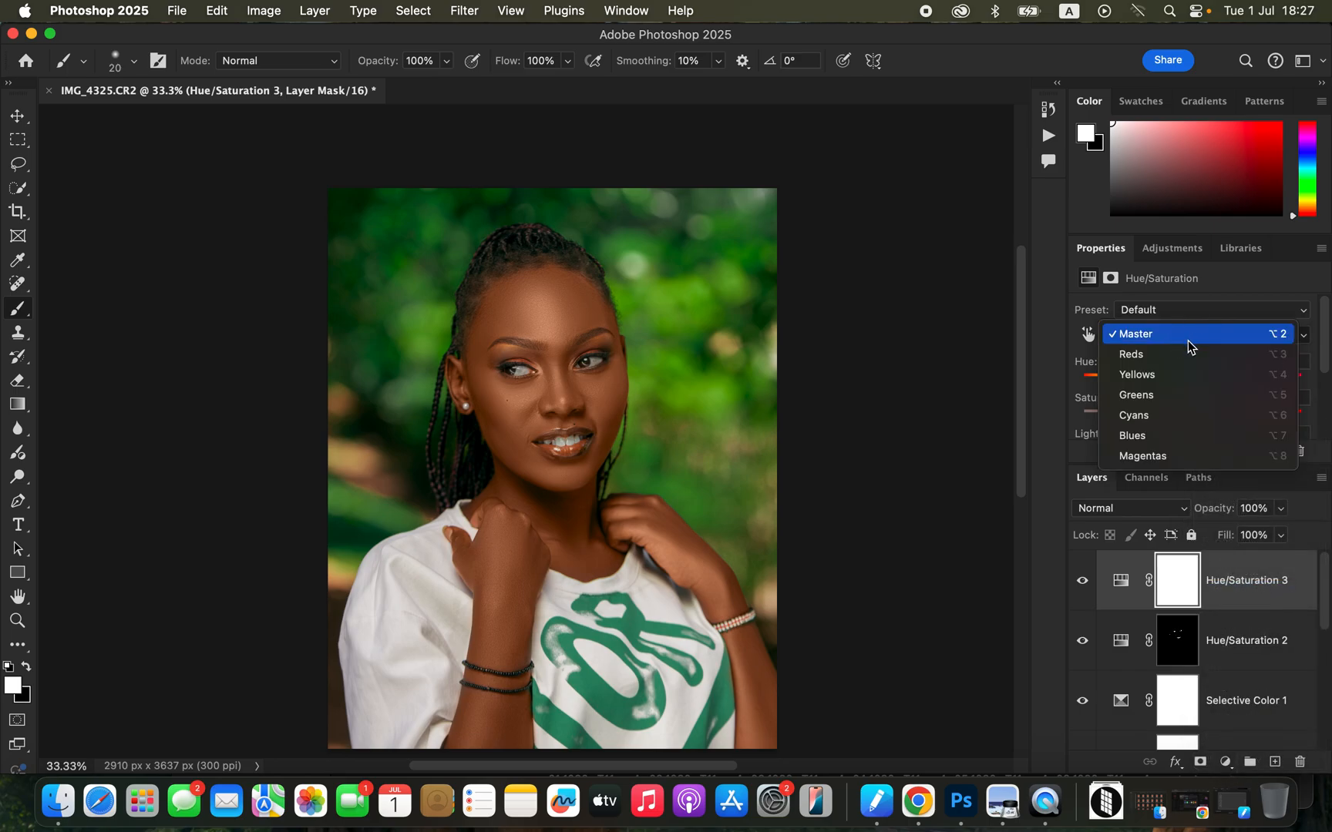
{"action": "left_click", "coordinate": [1187, 356]}
{"action": "scroll", "coordinate": [1327, 386], "scroll_direction": "down", "scroll_amount": 2}
{"action": "mouse_move", "coordinate": [1186, 409]}
{"action": "left_mouse_down"}
{"action": "mouse_move", "coordinate": [1174, 409]}
{"action": "mouse_move", "coordinate": [1186, 408]}
{"action": "left_mouse_up"}
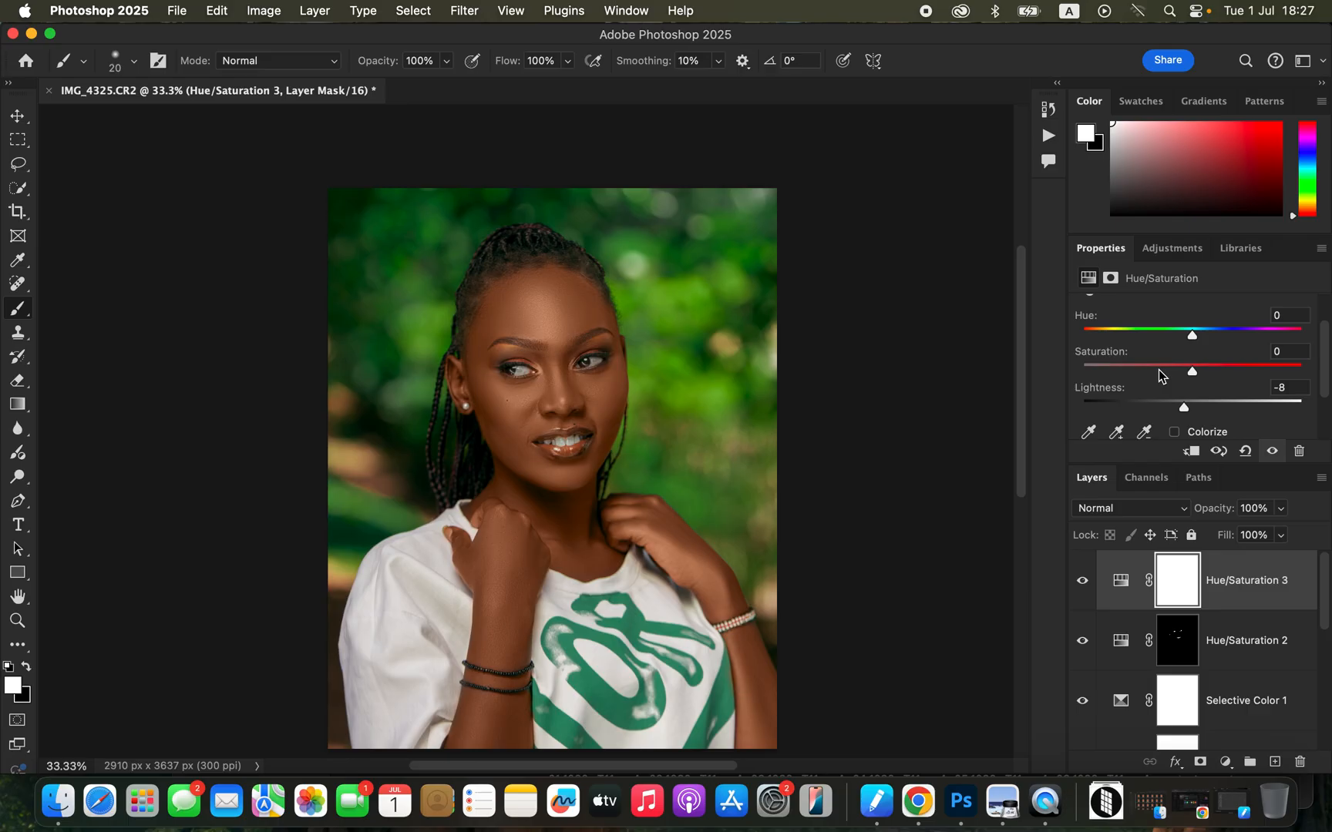
Add a Curves adjustment layer and brighten the image by moving its white point to input 169.
{"action": "left_click", "coordinate": [1220, 763]}
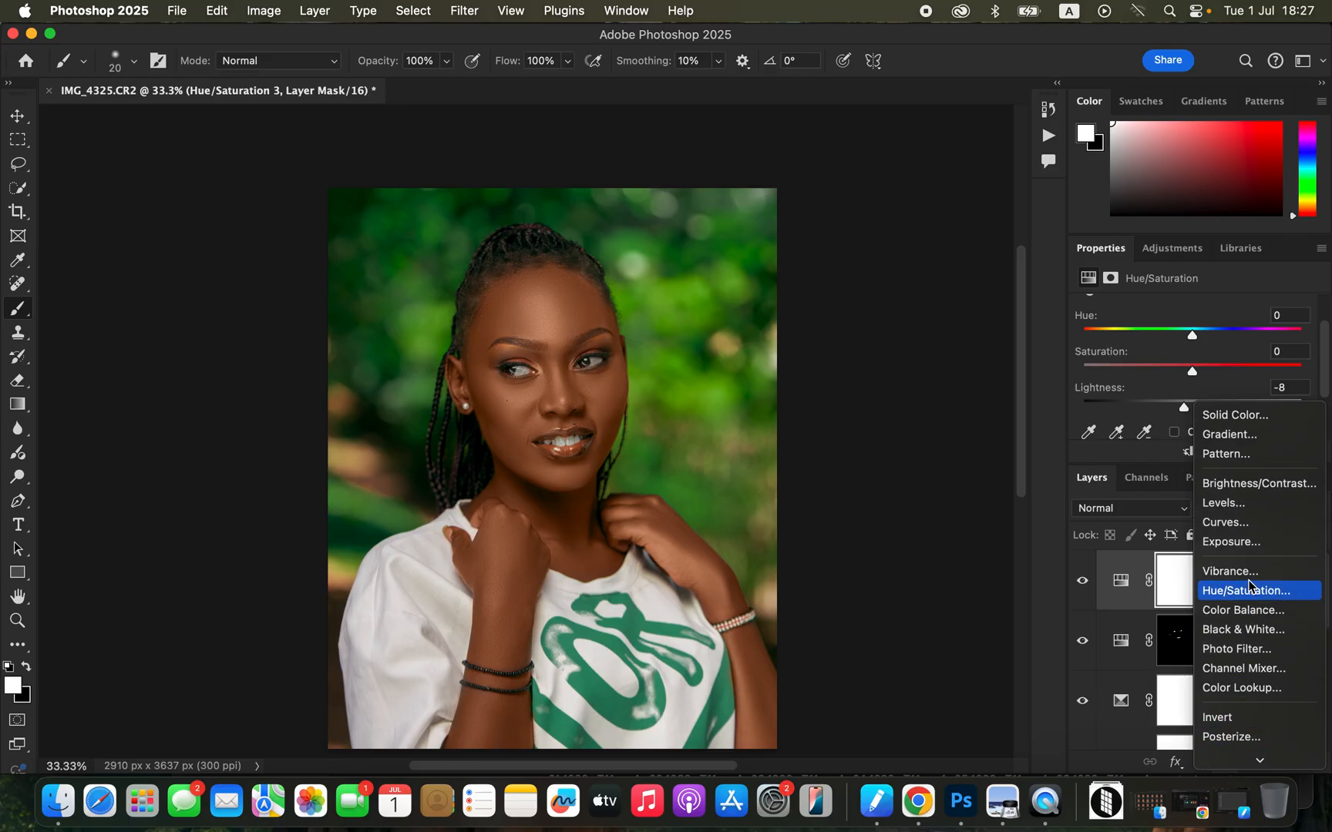
{"action": "left_click", "coordinate": [1257, 522]}
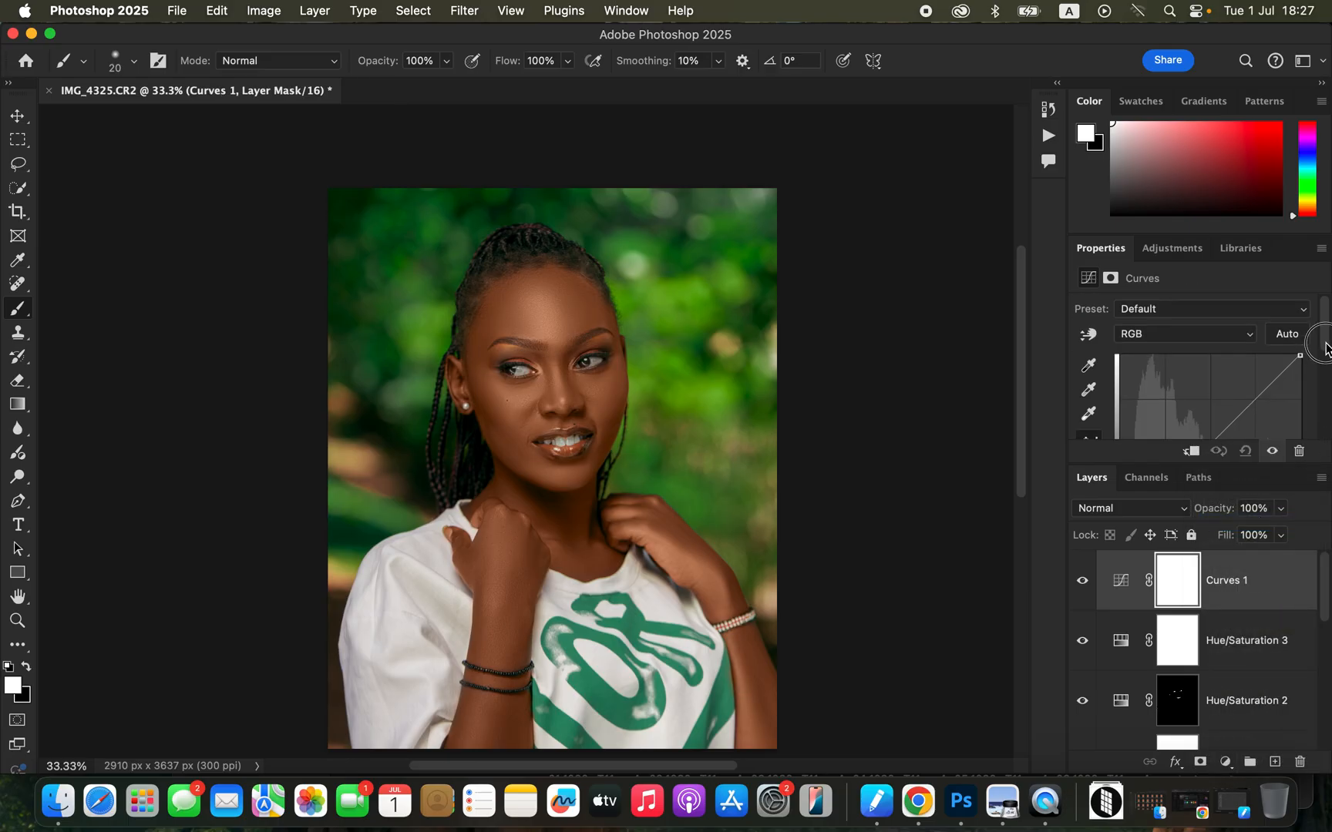
{"action": "scroll", "coordinate": [1303, 416], "scroll_direction": "down", "scroll_amount": 3}
{"action": "left_click_drag", "start_coordinate": [1302, 412], "coordinate": [1243, 417]}
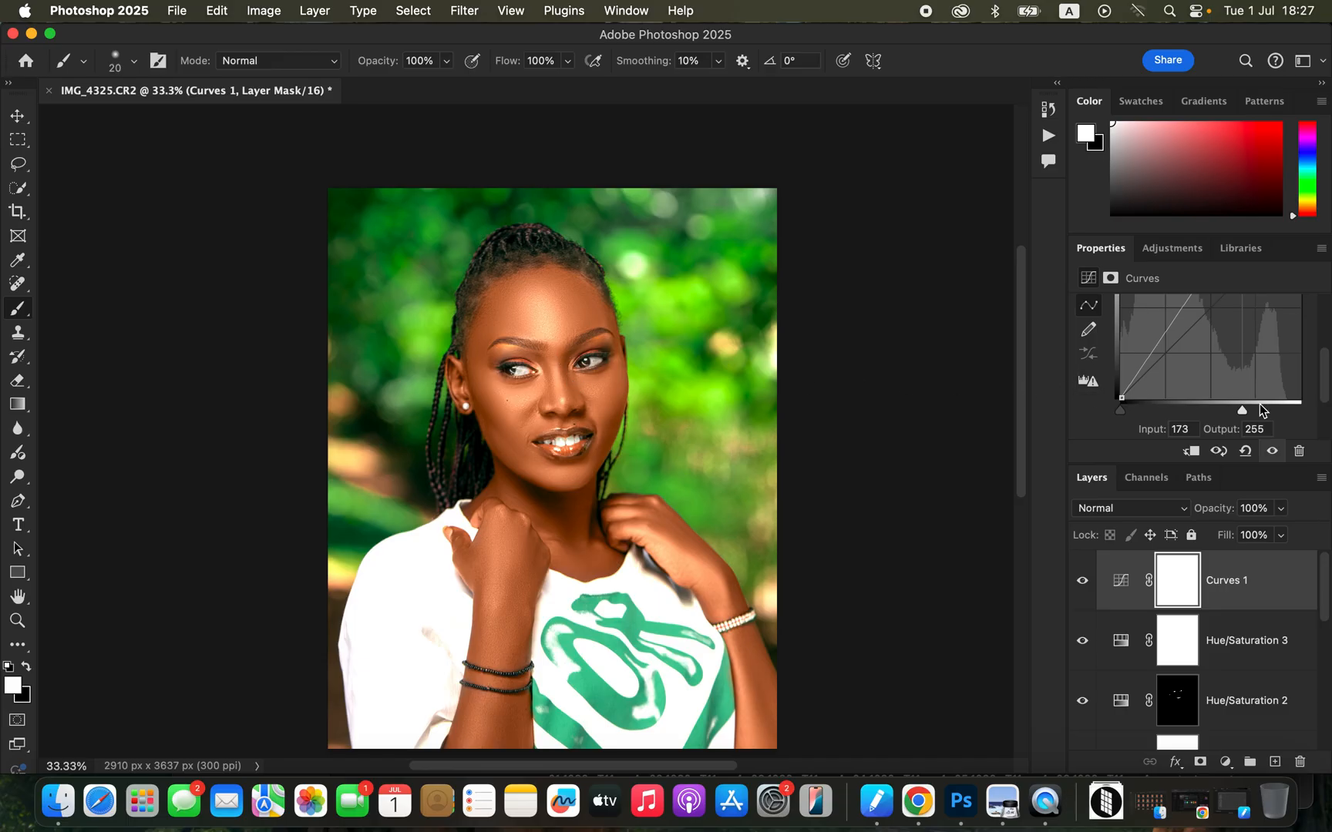
{"action": "left_click_drag", "start_coordinate": [1241, 413], "coordinate": [1239, 410]}
Restrict the Curves layer to highlights with Blend If Gray, splitting the Underlying Layer's dark slider to 129 / 176.
{"action": "right_click", "coordinate": [1267, 599]}
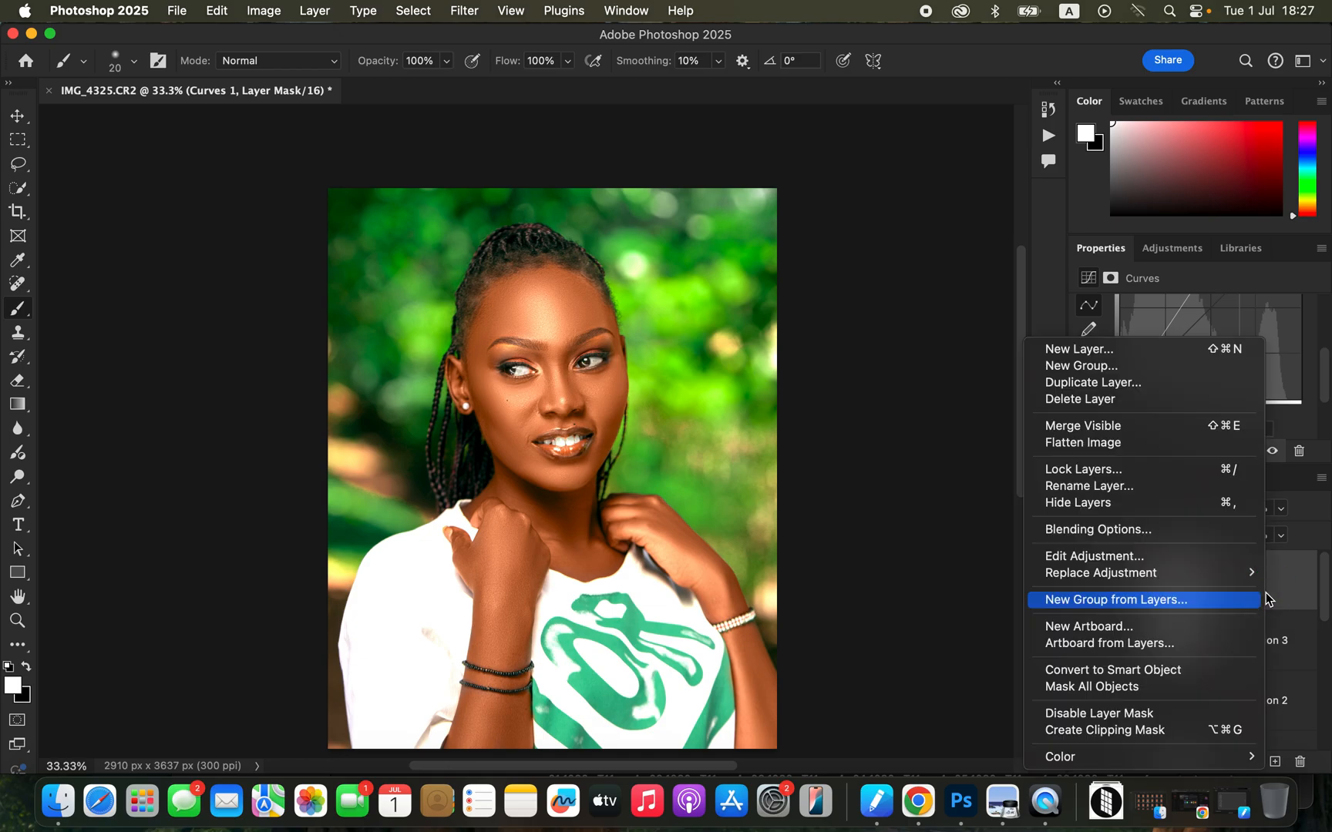
{"action": "mouse_move", "coordinate": [1138, 583]}
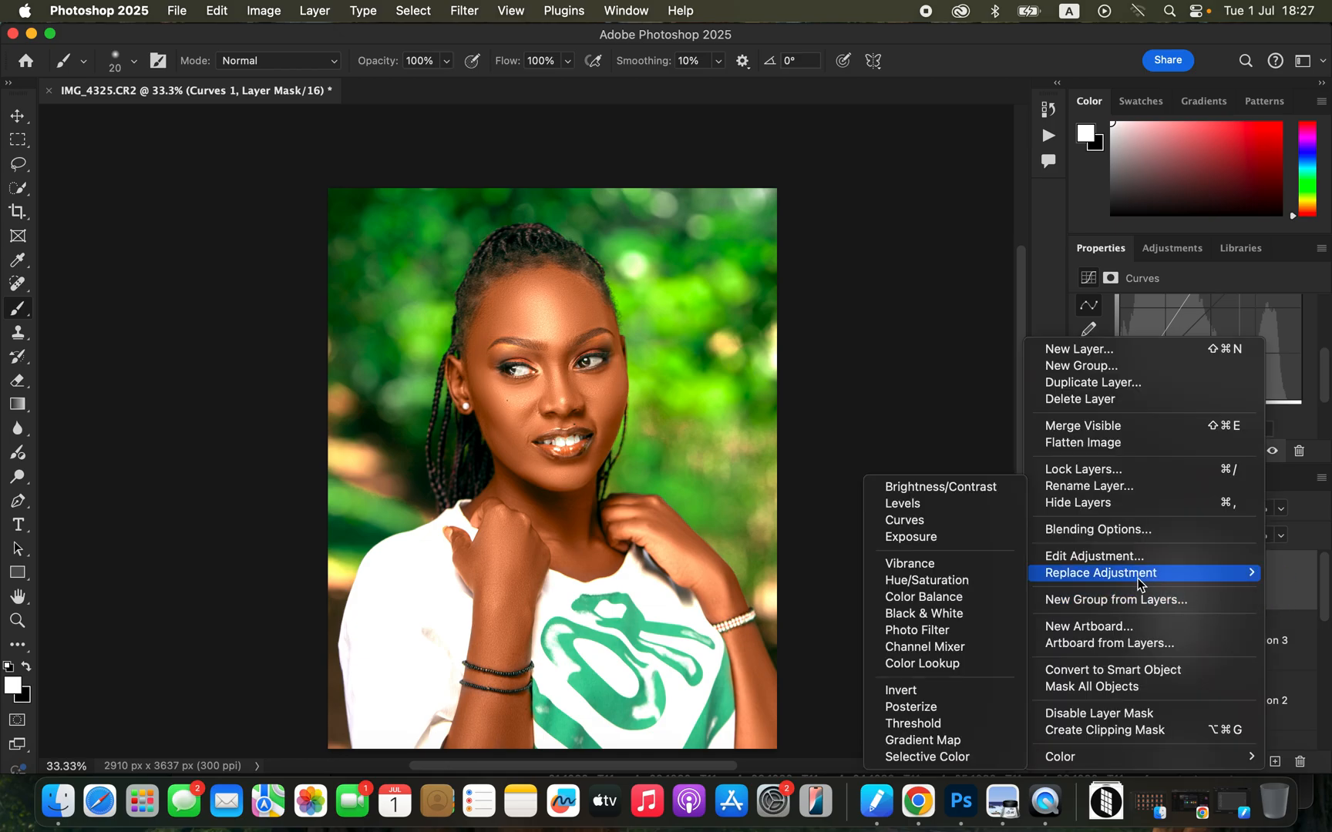
{"action": "left_click", "coordinate": [1110, 529]}
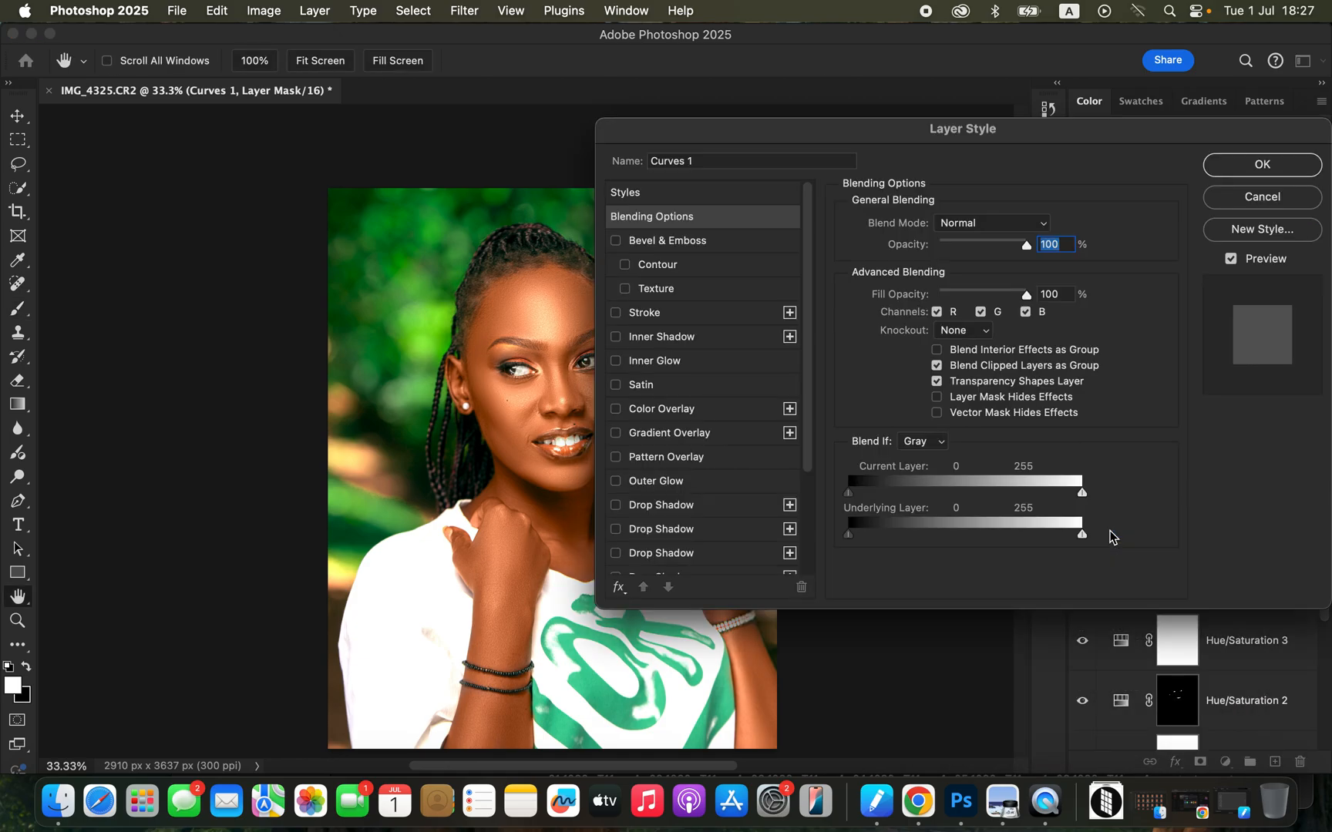
{"action": "left_click_drag", "start_coordinate": [960, 143], "coordinate": [1050, 63]}
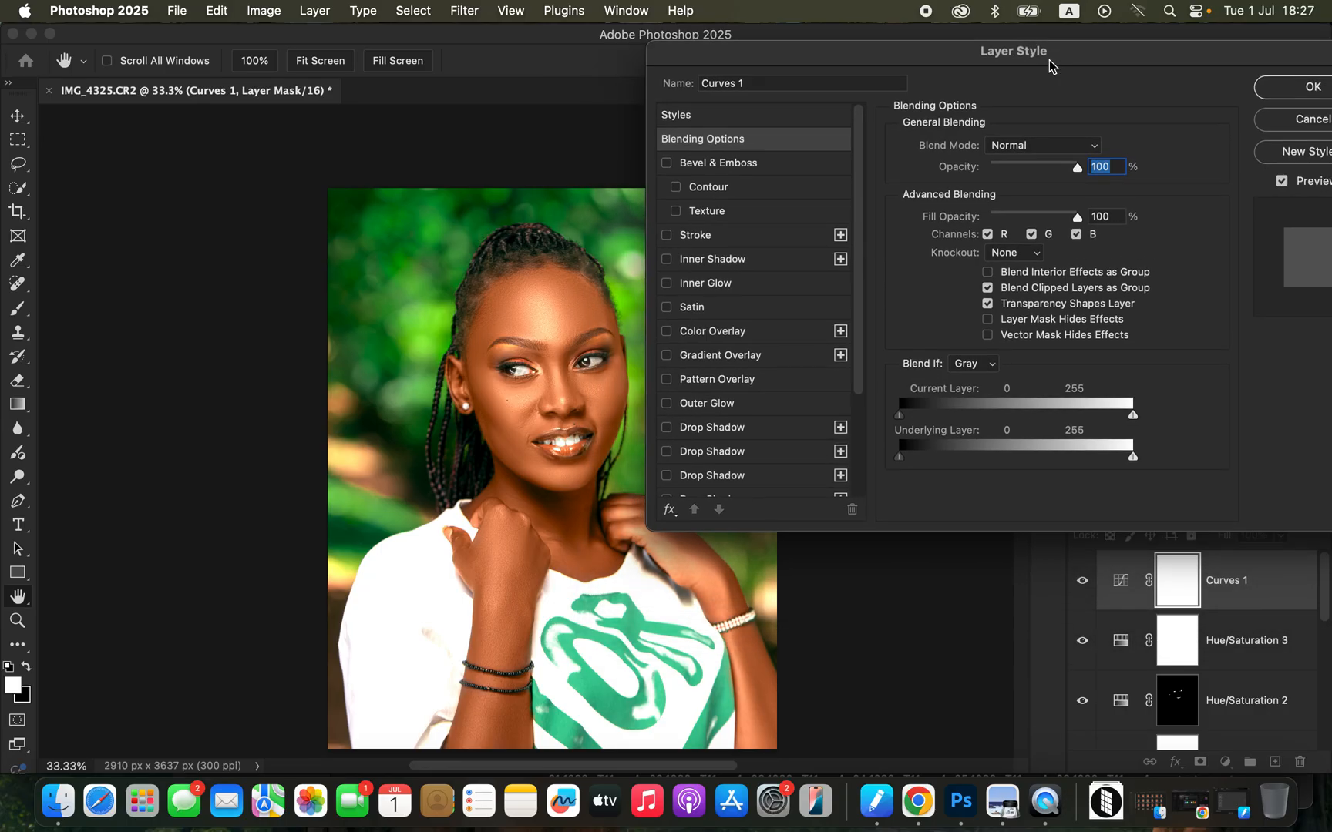
{"action": "left_click", "coordinate": [981, 371]}
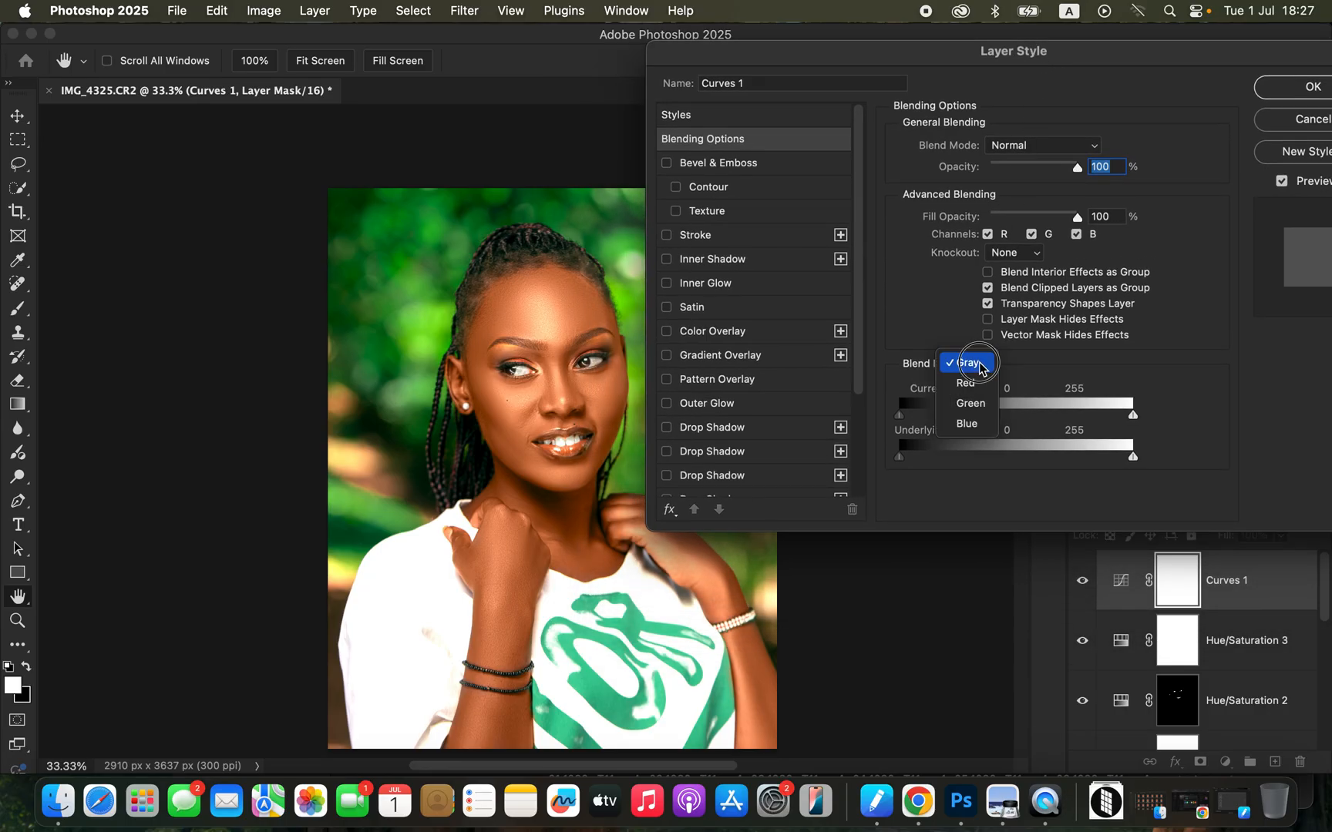
{"action": "left_click", "coordinate": [977, 367]}
{"action": "left_click_drag", "start_coordinate": [904, 460], "coordinate": [1018, 456]}
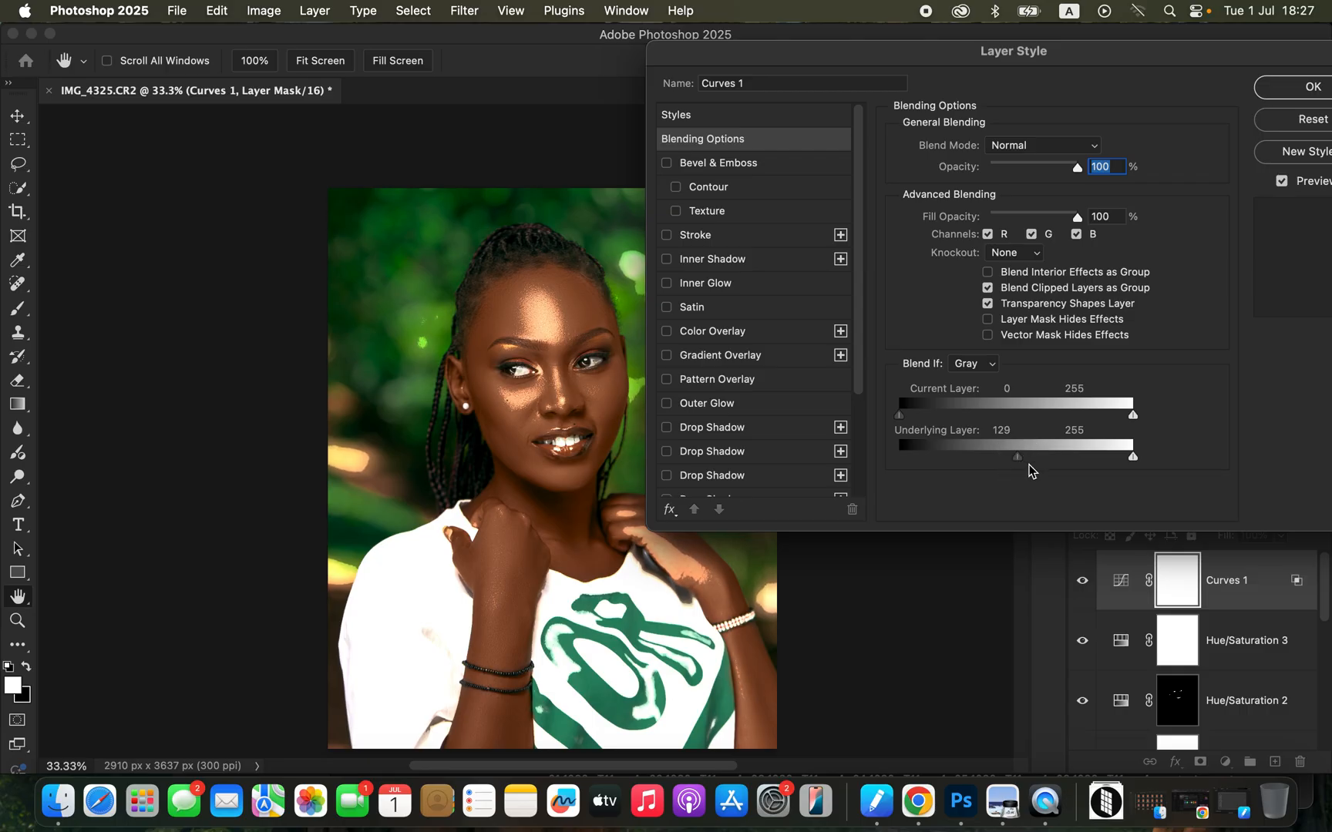
{"action": "left_click_drag", "start_coordinate": [1021, 458], "coordinate": [1064, 457]}
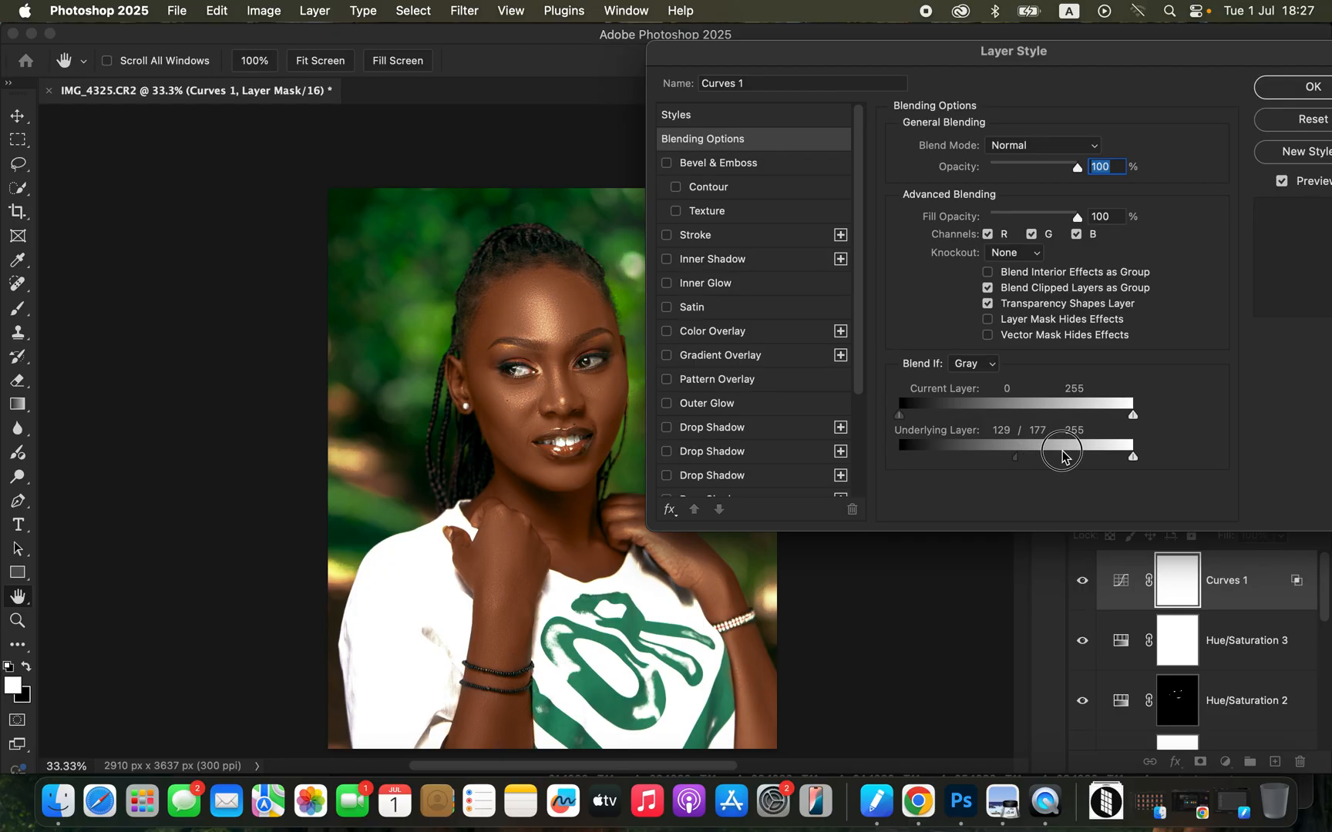
{"action": "left_click", "coordinate": [1311, 86]}
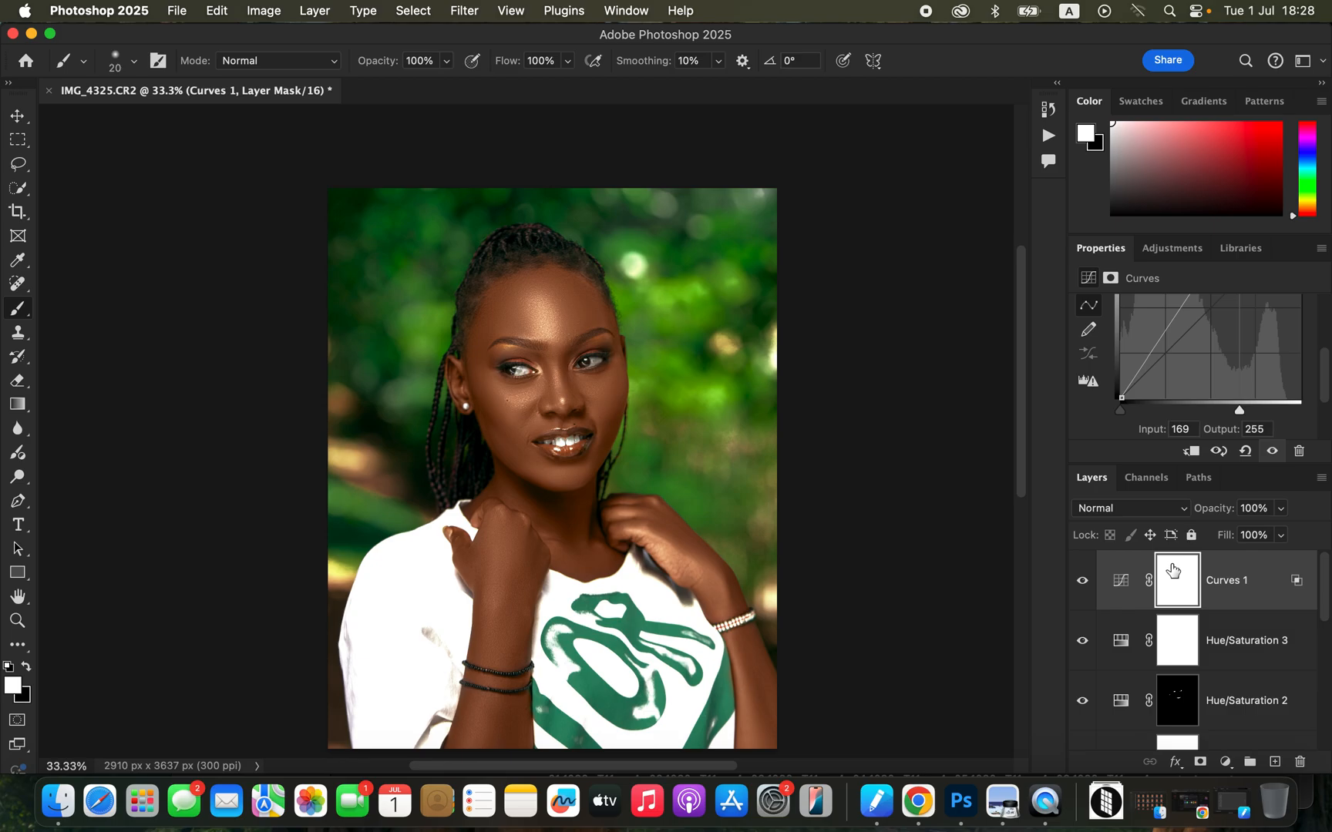
Invert the Curves mask to black and paint the brightening onto the forehead with a white brush enlarged to 500 px.
{"action": "key", "text": "super+i"}
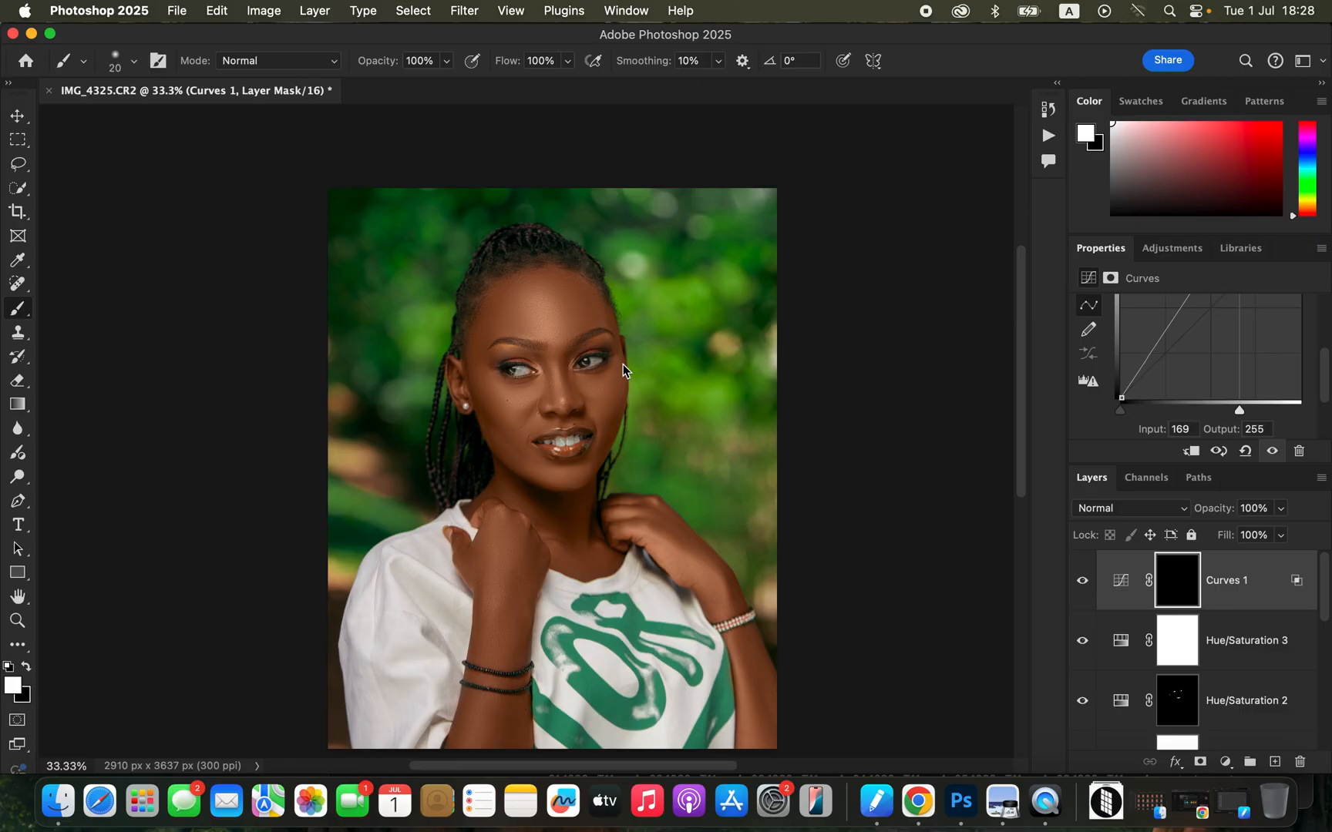
{"action": "key", "text": "bracketright"}
{"action": "key", "text": "bracketright"}
{"action": "key", "text": "bracketright"}
{"action": "left_click", "coordinate": [558, 324]}
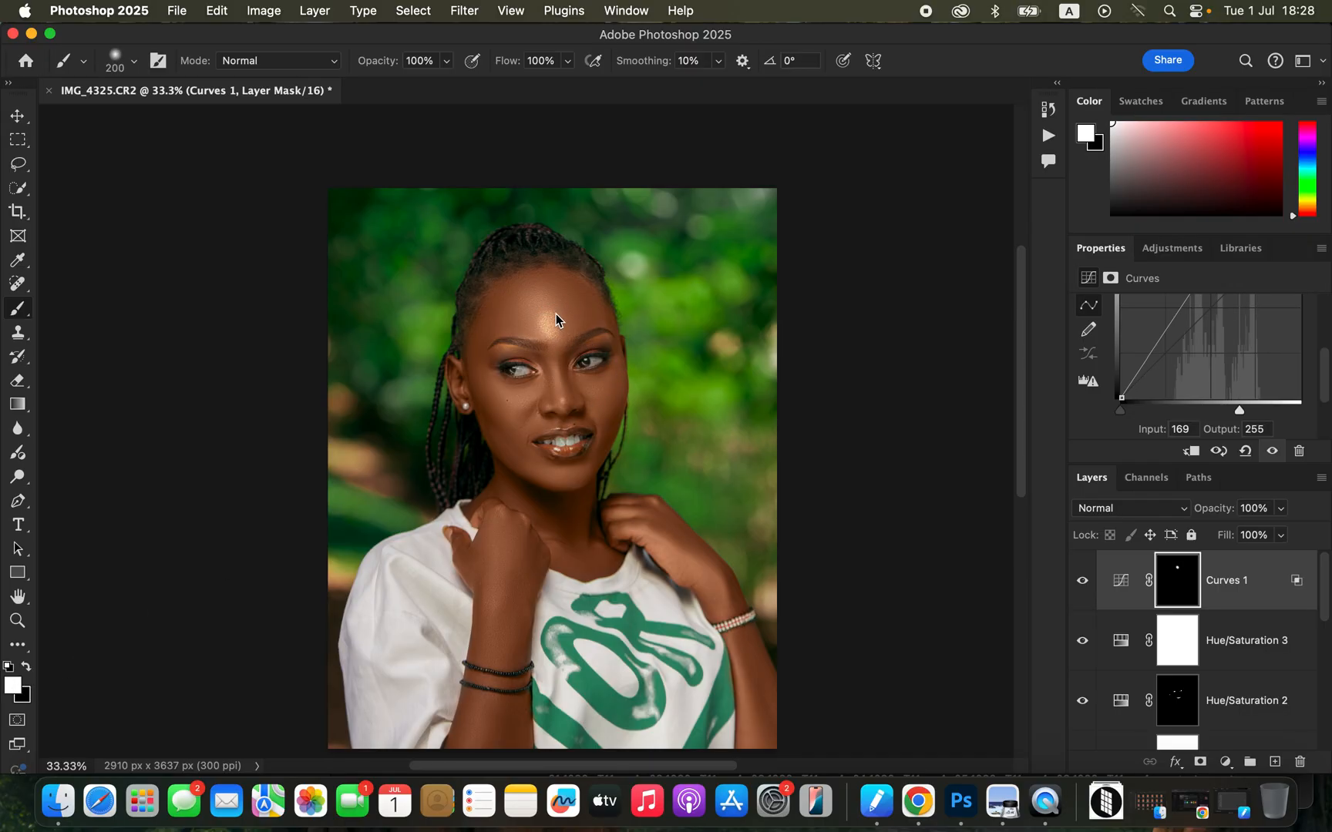
{"action": "key", "text": "bracketright"}
{"action": "key", "text": "bracketright"}
{"action": "left_click", "coordinate": [552, 306]}
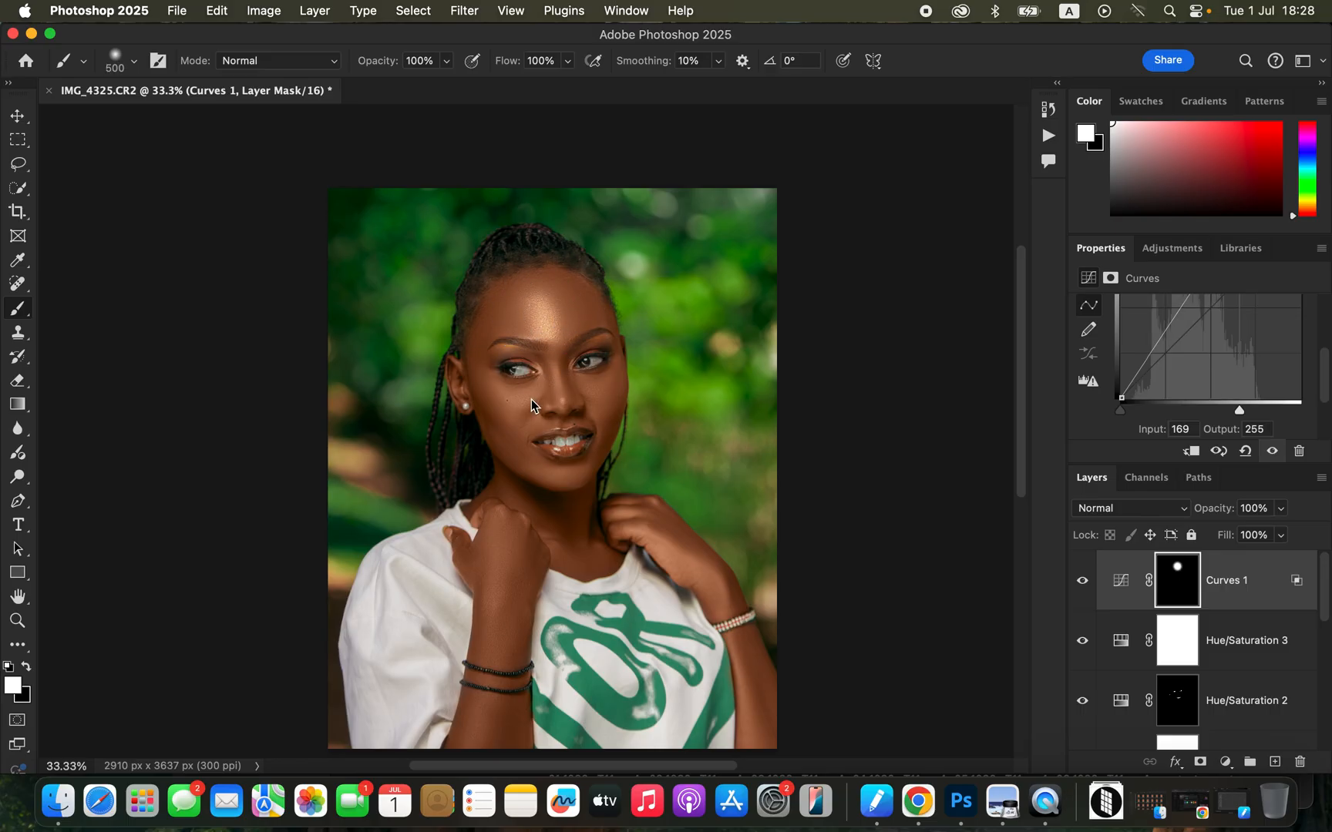
Paint the Curves mask white over the cheeks, nose, chin, hands and both forearms with the 500 px brush.
{"action": "mouse_move", "coordinate": [524, 399]}
{"action": "left_mouse_down"}
{"action": "mouse_move", "coordinate": [558, 388]}
{"action": "mouse_move", "coordinate": [588, 395]}
{"action": "left_mouse_up"}
{"action": "left_click", "coordinate": [588, 395]}
{"action": "left_click", "coordinate": [562, 485]}
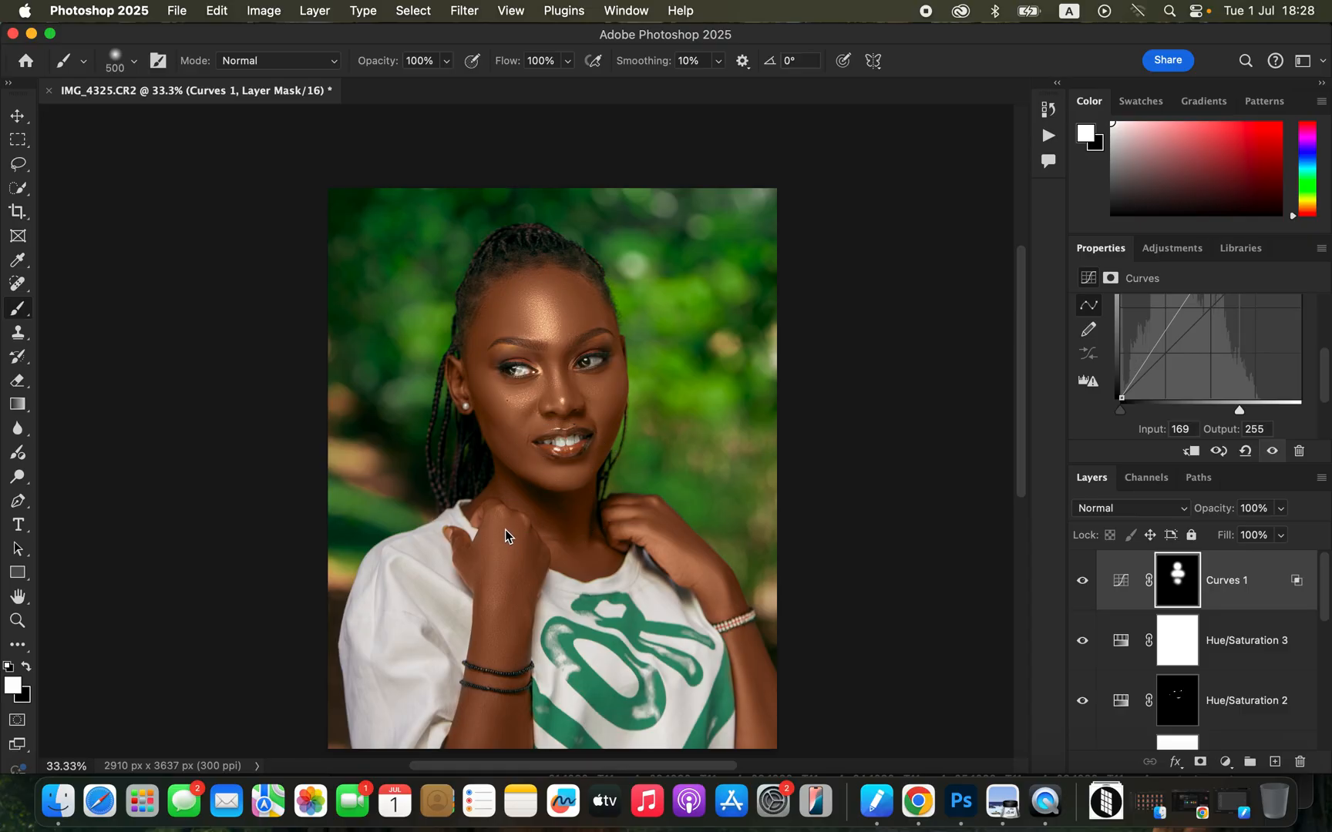
{"action": "left_click", "coordinate": [499, 577]}
{"action": "left_click", "coordinate": [652, 551]}
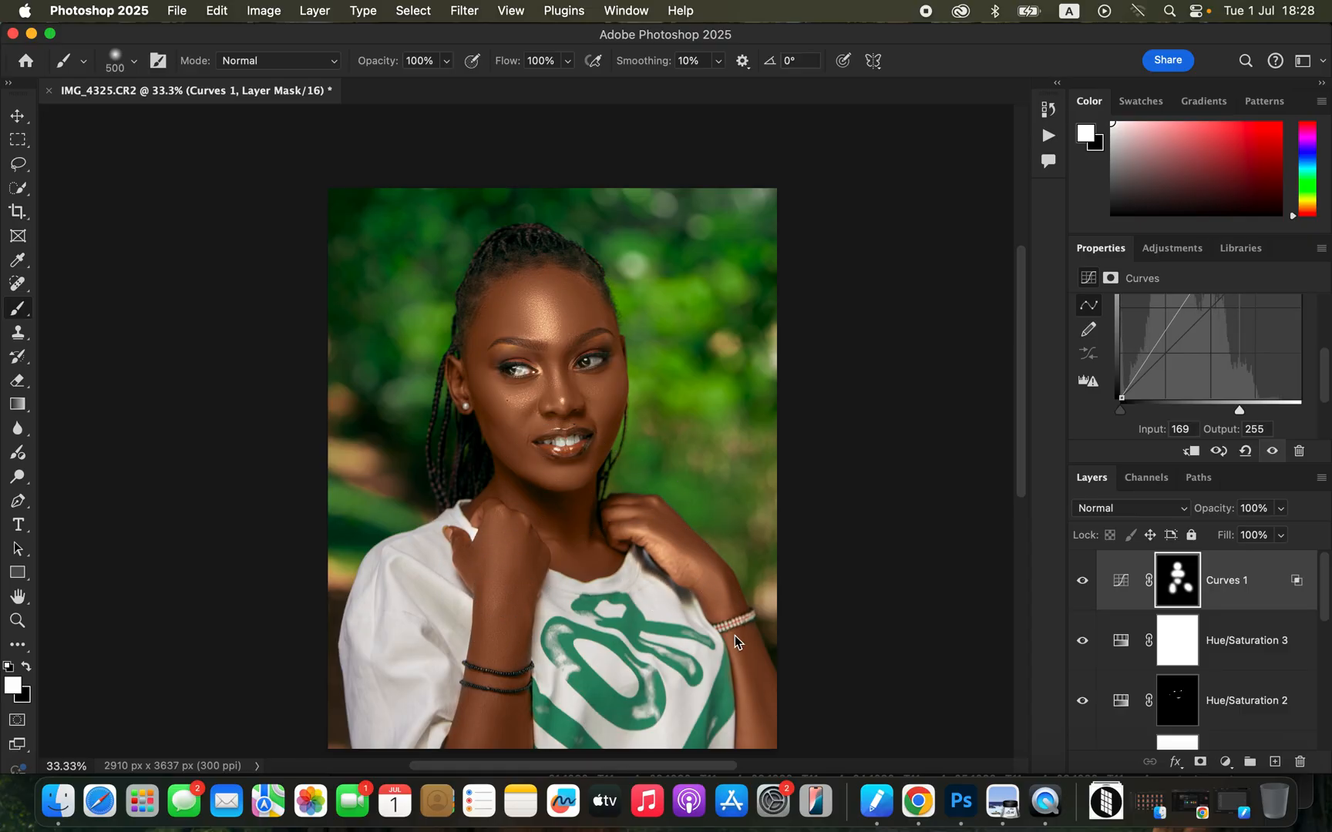
{"action": "left_click", "coordinate": [756, 716]}
{"action": "left_click", "coordinate": [485, 726]}
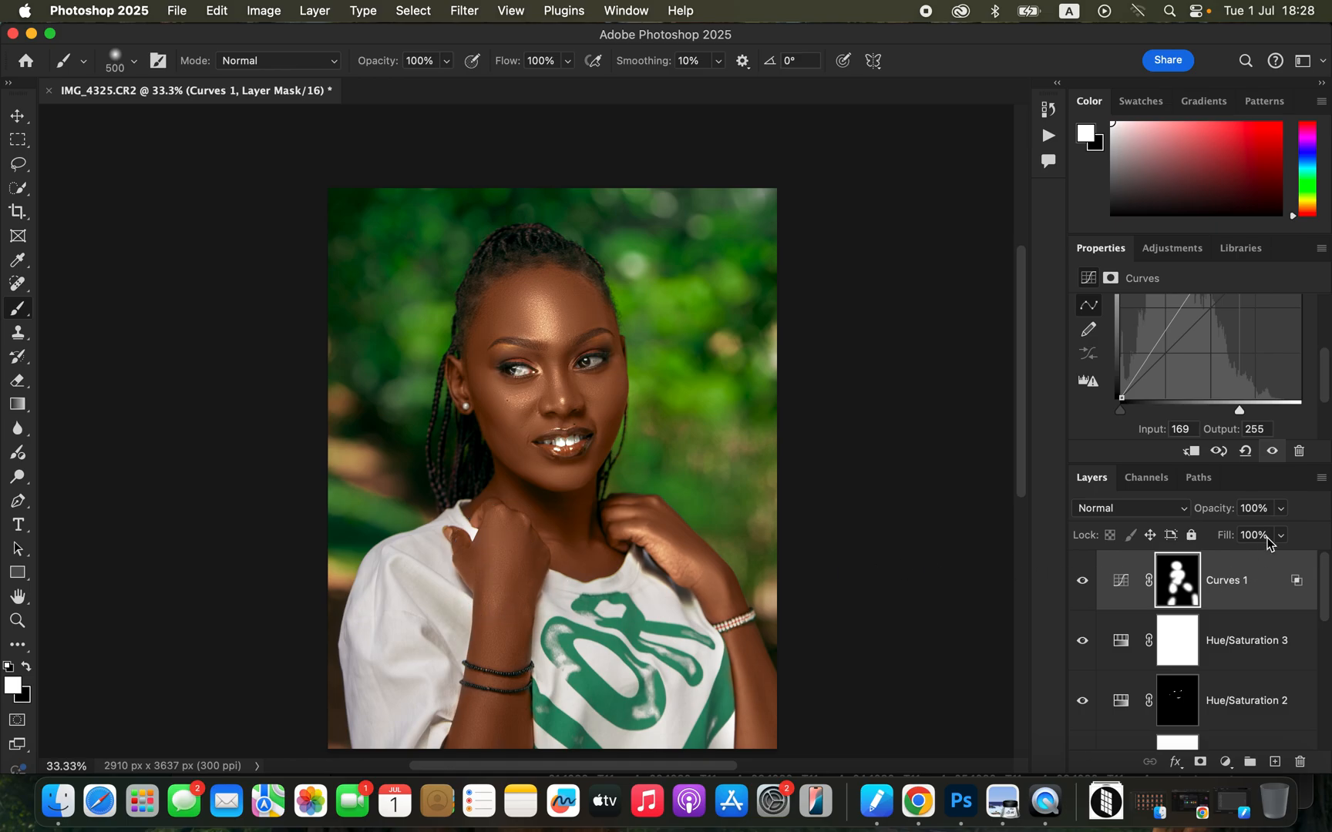
Lower the Curves layer's opacity to 72%, comparing the image with the layer hidden and shown.
{"action": "left_click_drag", "start_coordinate": [1280, 508], "coordinate": [1268, 537]}
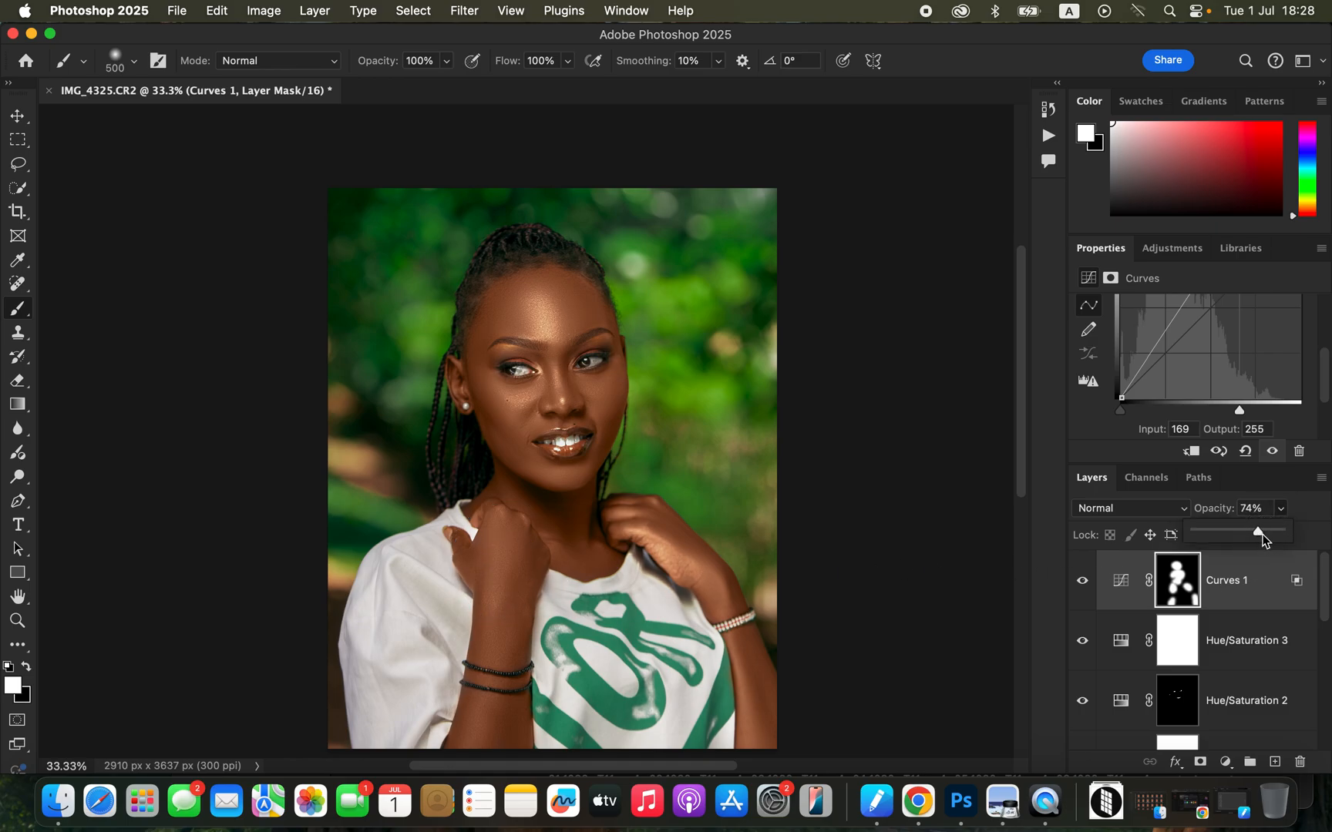
{"action": "left_click", "coordinate": [1262, 534]}
{"action": "left_click", "coordinate": [1084, 586]}
{"action": "left_click", "coordinate": [1084, 585]}
{"action": "left_click", "coordinate": [1280, 508]}
{"action": "left_click", "coordinate": [1274, 535]}
Paint black on the Curves mask over the eye and teeth with a 150 px brush to remove the brightening there.
{"action": "left_click", "coordinate": [27, 666]}
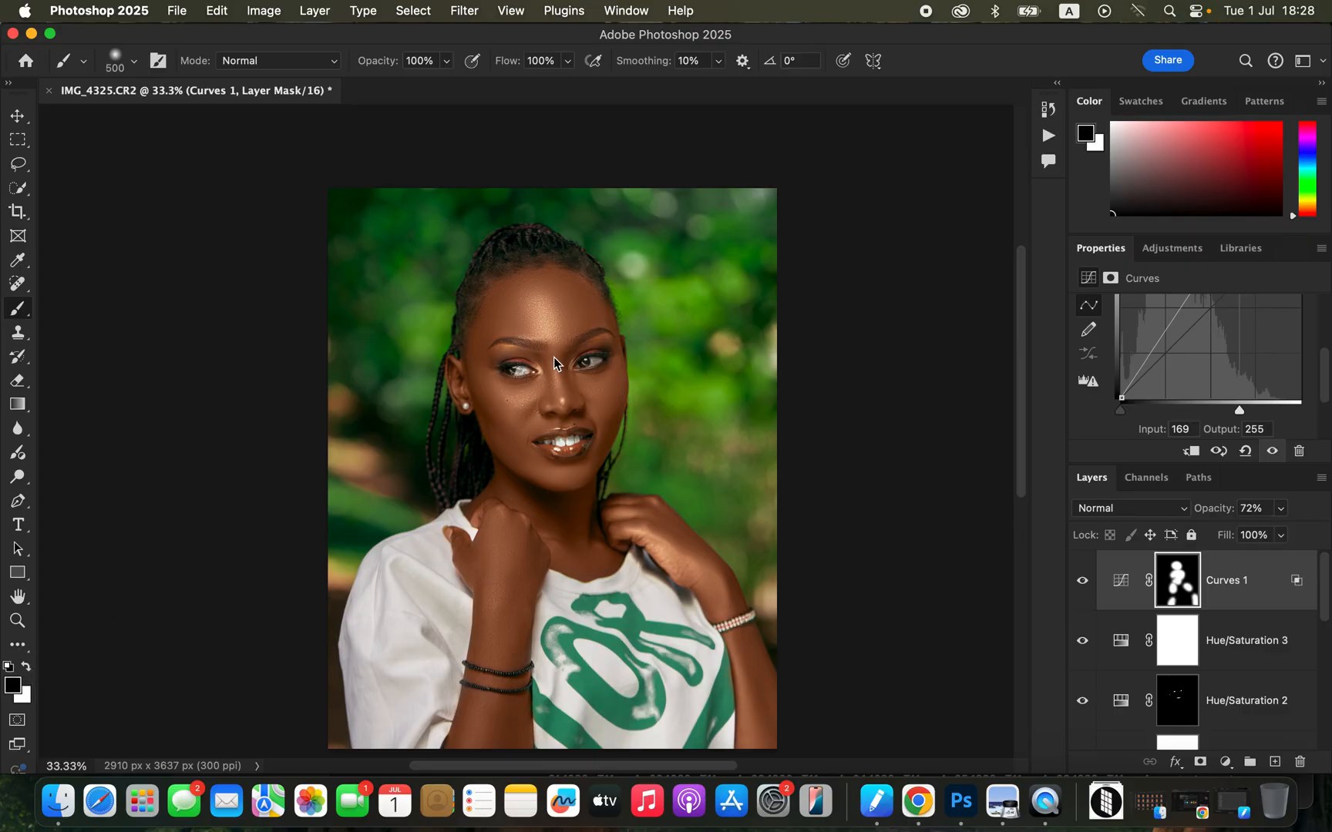
{"action": "key", "text": "["}
{"action": "key", "text": "["}
{"action": "key", "text": "["}
{"action": "key", "text": "["}
{"action": "left_click_drag", "start_coordinate": [524, 369], "coordinate": [510, 366]}
{"action": "mouse_move", "coordinate": [559, 440]}
{"action": "left_mouse_down"}
{"action": "mouse_move", "coordinate": [572, 439]}
{"action": "mouse_move", "coordinate": [555, 438]}
{"action": "left_mouse_up"}
Compare the retouched portrait with the original Background layer by toggling between before and after.
{"action": "key", "text": "super+minus"}
{"action": "key", "text": "super+plus"}
{"action": "left_click_drag", "start_coordinate": [1323, 607], "coordinate": [1315, 732]}
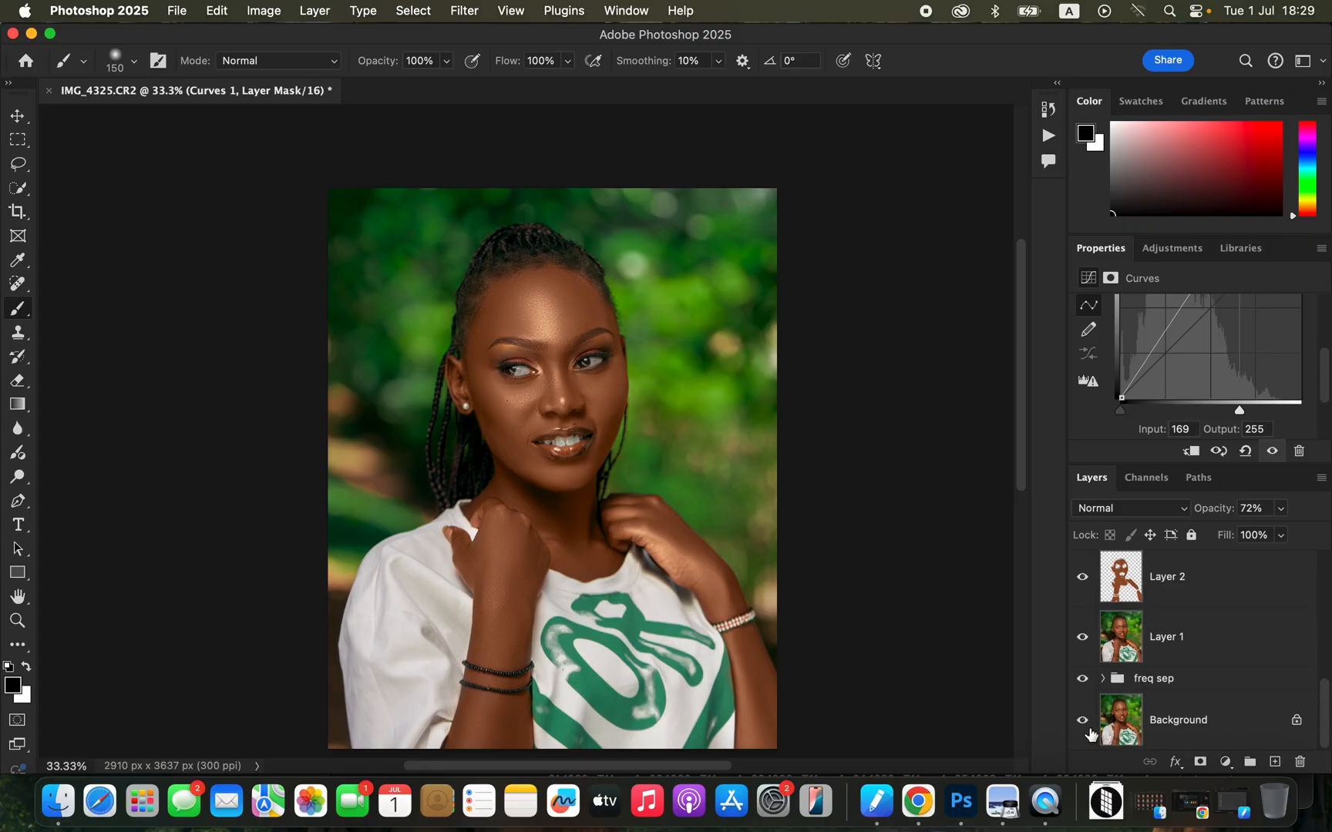
{"action": "left_click", "coordinate": [1083, 725], "text": "alt"}
{"action": "left_click", "coordinate": [1083, 725], "text": "alt"}
{"action": "left_click", "coordinate": [1083, 725], "text": "alt"}
{"action": "left_click", "coordinate": [1083, 725], "text": "alt"}
Set up a JPG export of the portrait with quality 7 and Bicubic Sharper resampling.
{"action": "left_click", "coordinate": [180, 9]}
{"action": "mouse_move", "coordinate": [211, 310]}
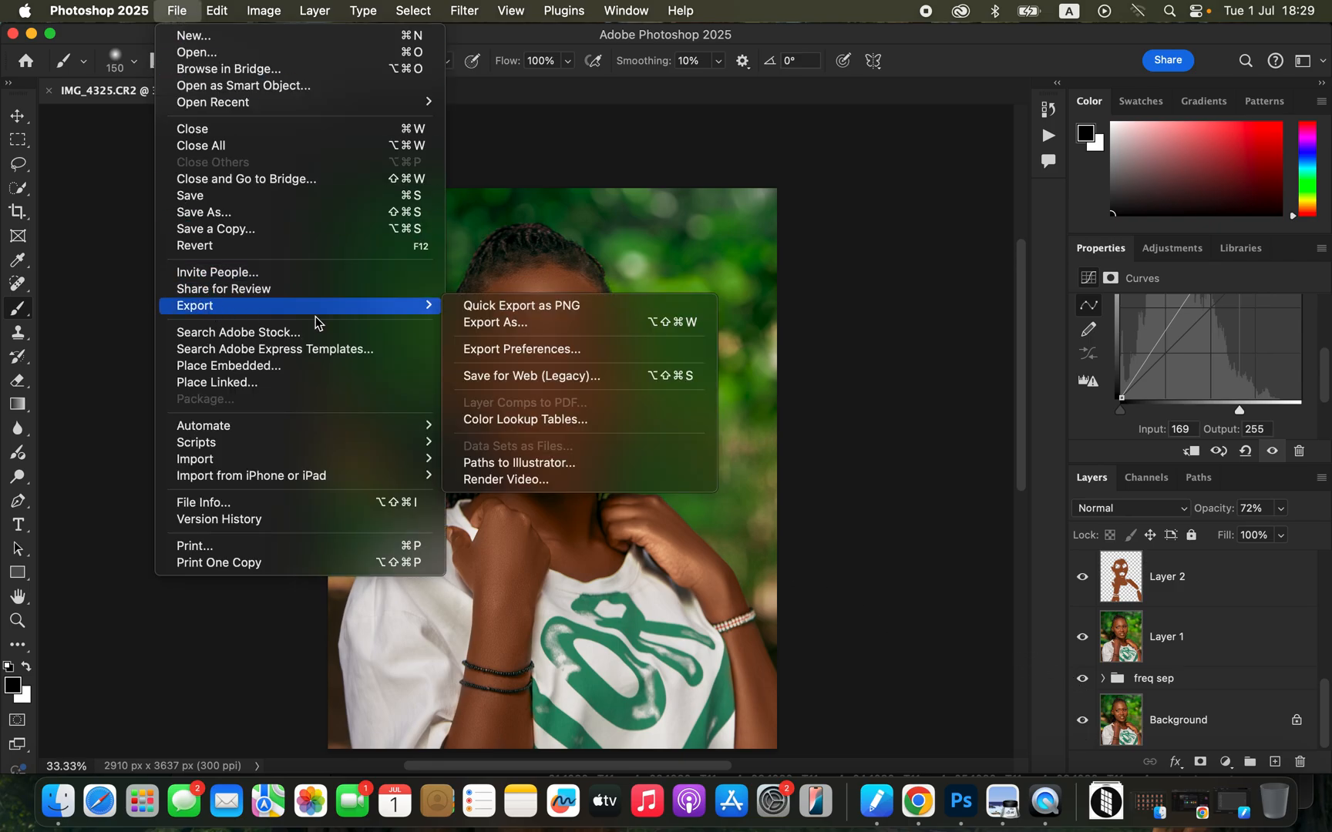
{"action": "left_click", "coordinate": [559, 328]}
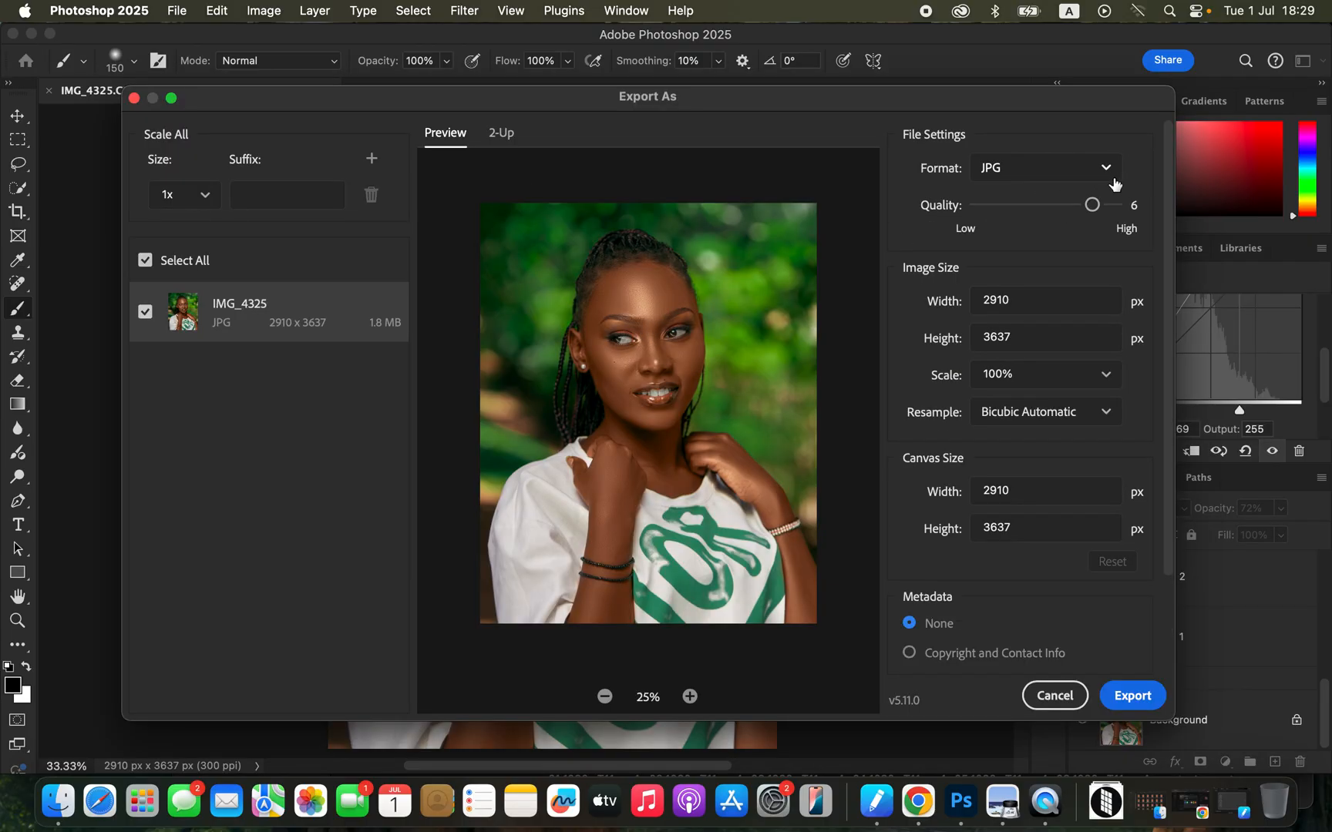
{"action": "left_click", "coordinate": [1115, 205]}
{"action": "left_click", "coordinate": [1077, 416]}
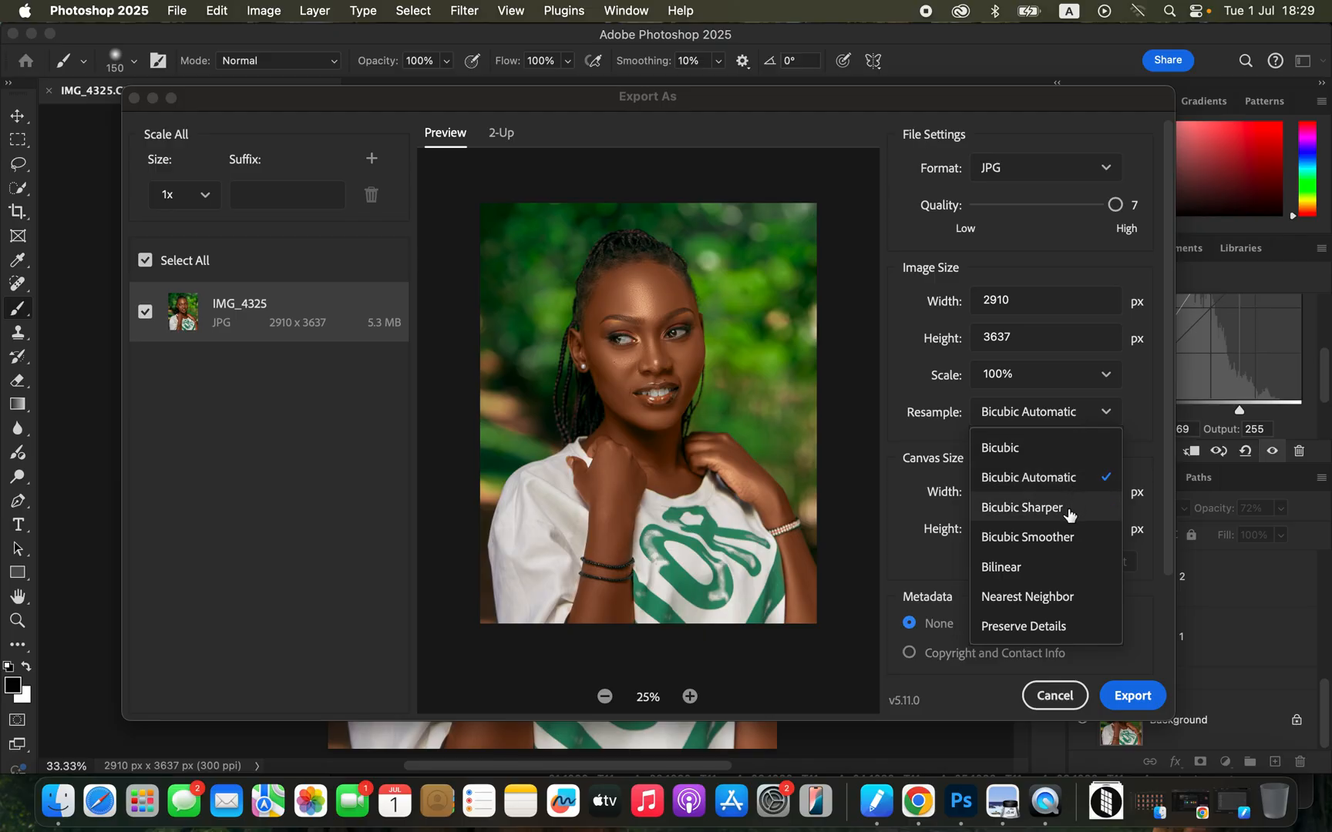
{"action": "left_click", "coordinate": [1070, 510]}
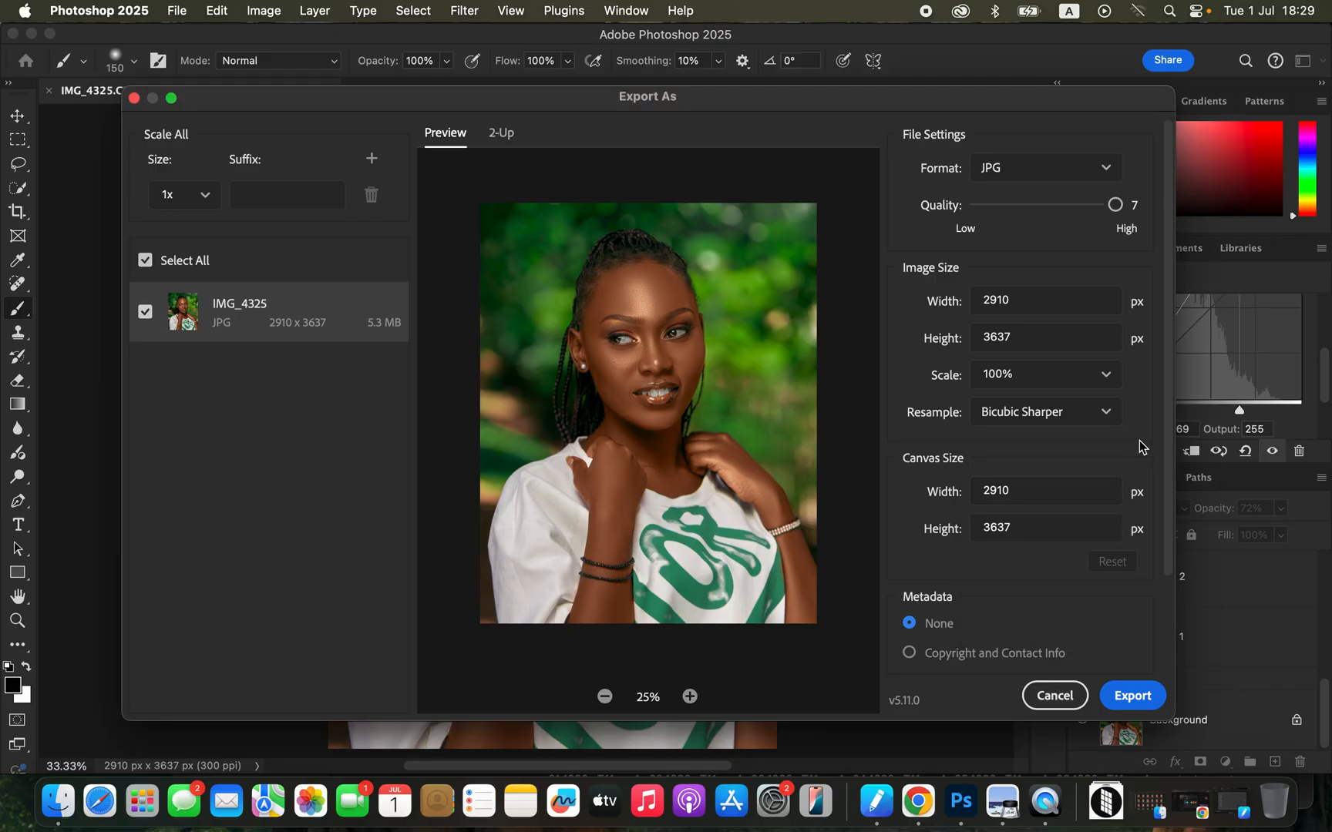
Export the portrait with these settings and save it to the Desktop as IMG_4325.
{"action": "left_click_drag", "start_coordinate": [1170, 509], "coordinate": [1154, 589]}
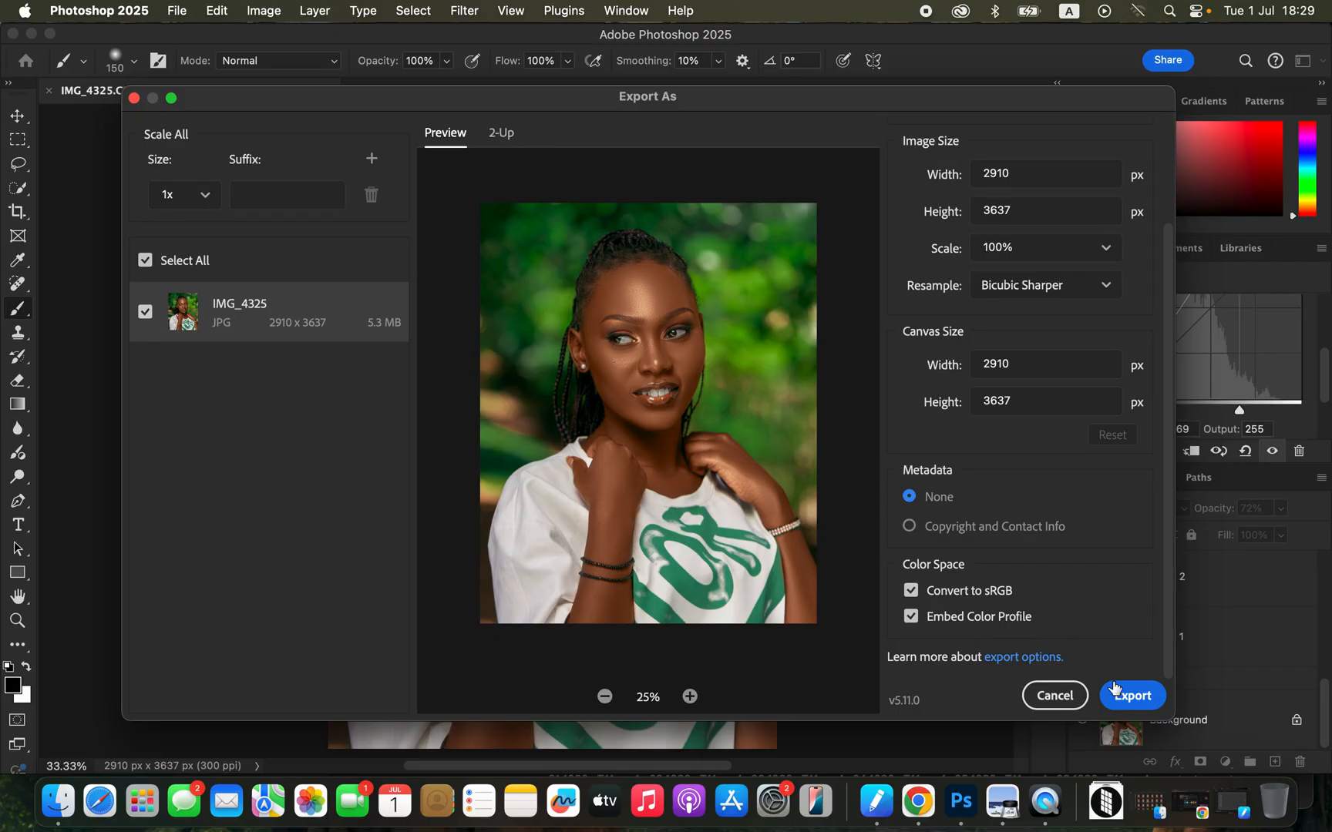
{"action": "left_click", "coordinate": [1135, 701]}
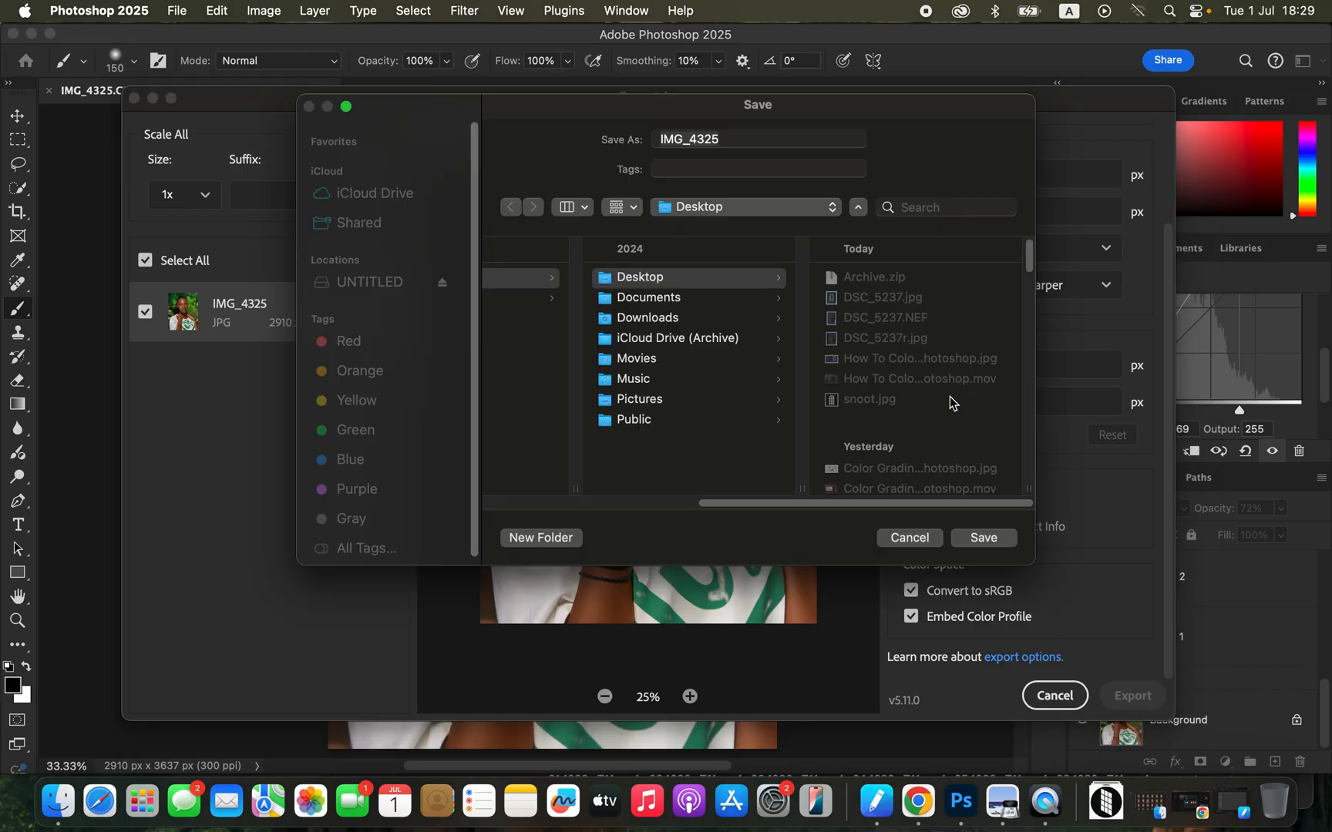
{"action": "left_click", "coordinate": [984, 539]}
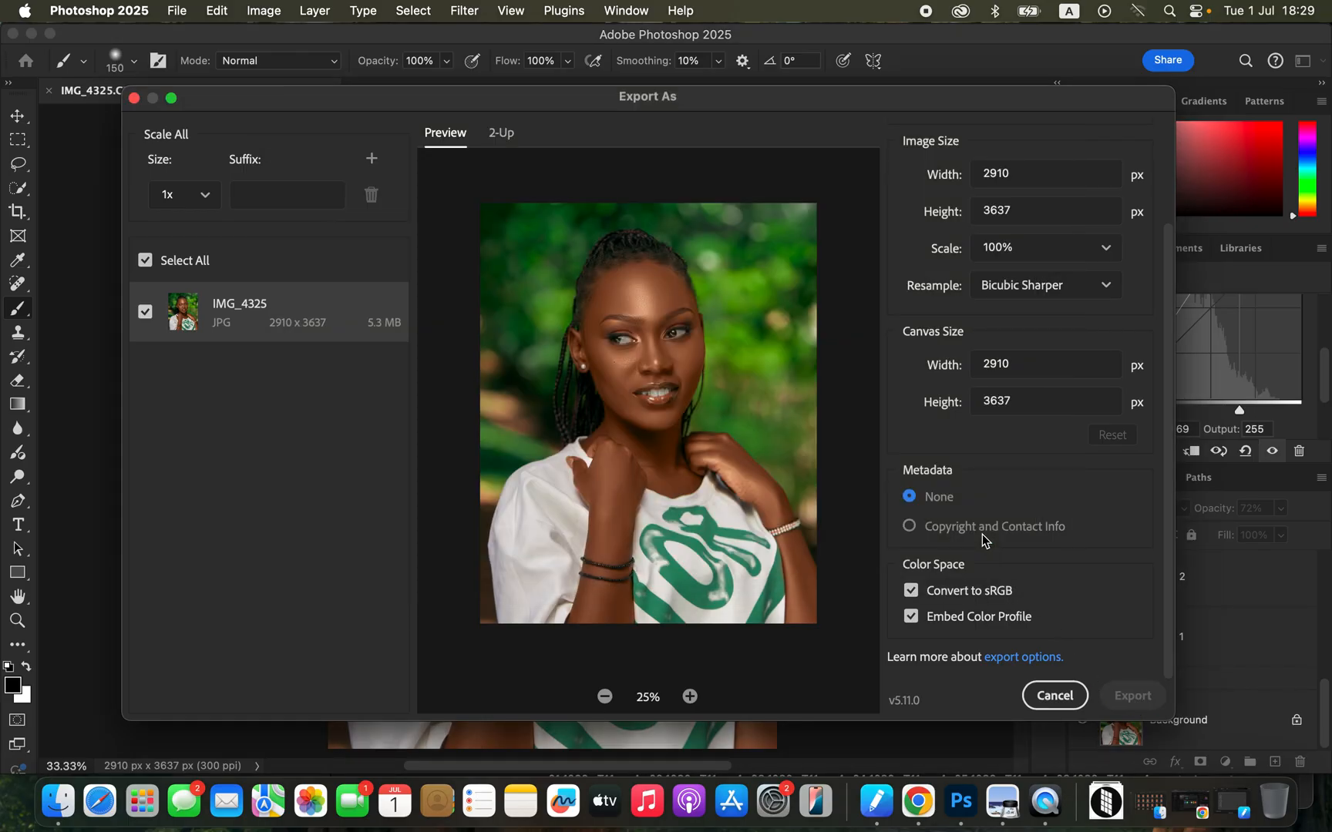